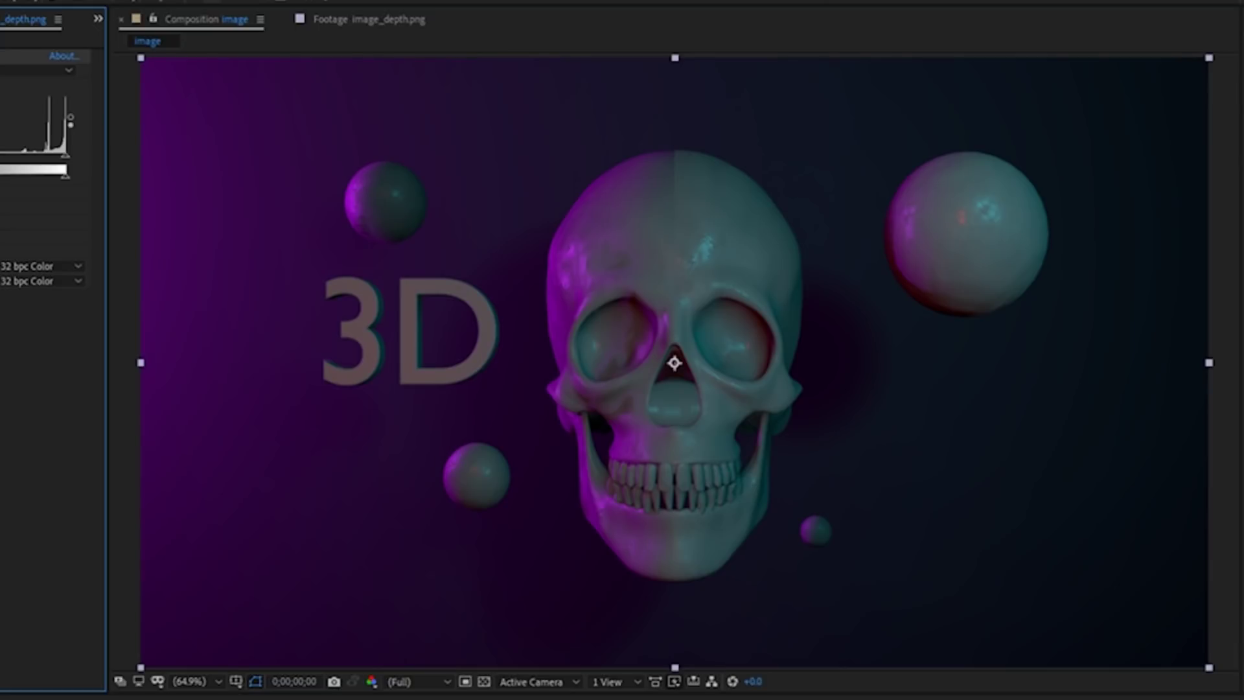
left_click_drag(0, 127, 44, 128)
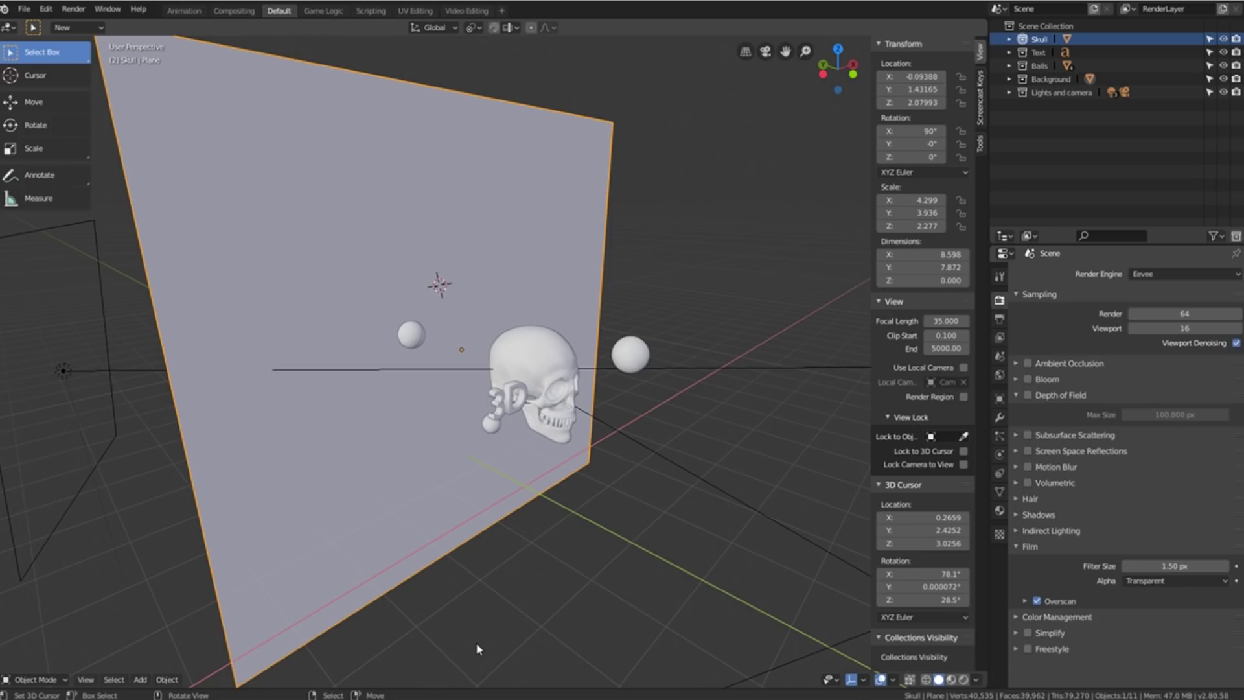
Inspect the skull, the spheres around it and the background plane by selecting them one after another.
middle_click_drag(477, 632, 512, 542)
left_click(499, 449)
middle_click_drag(486, 459, 520, 459)
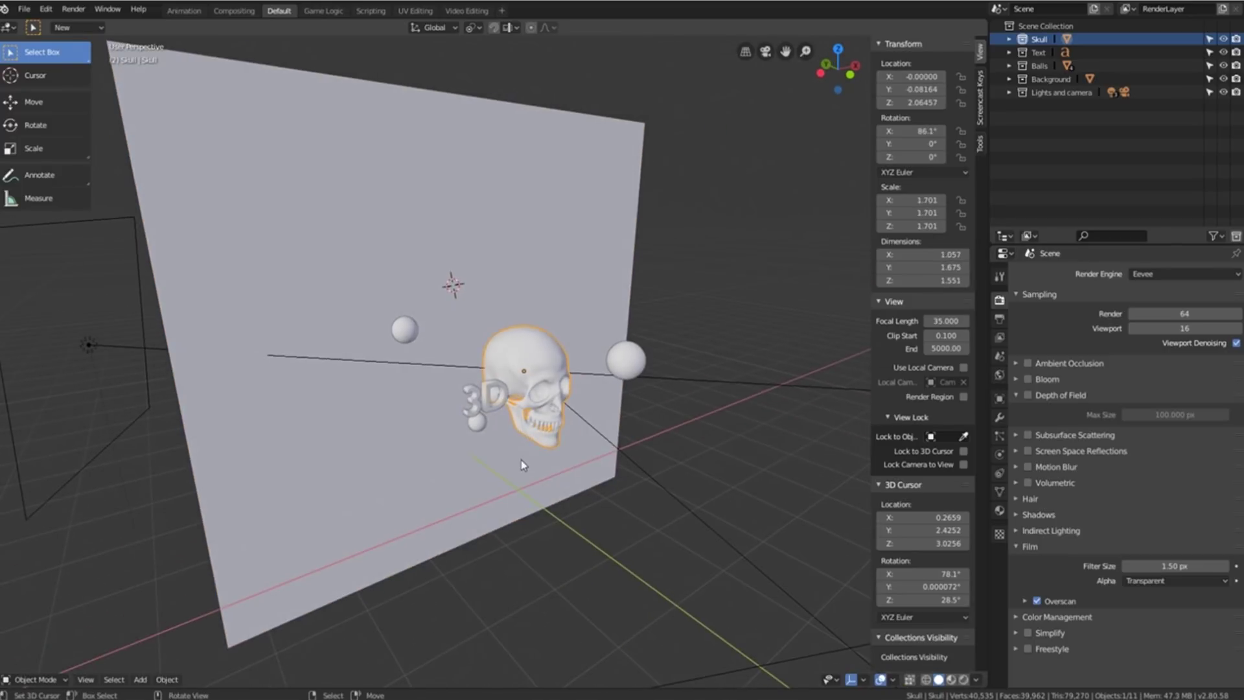
left_click(488, 411)
left_click(480, 424)
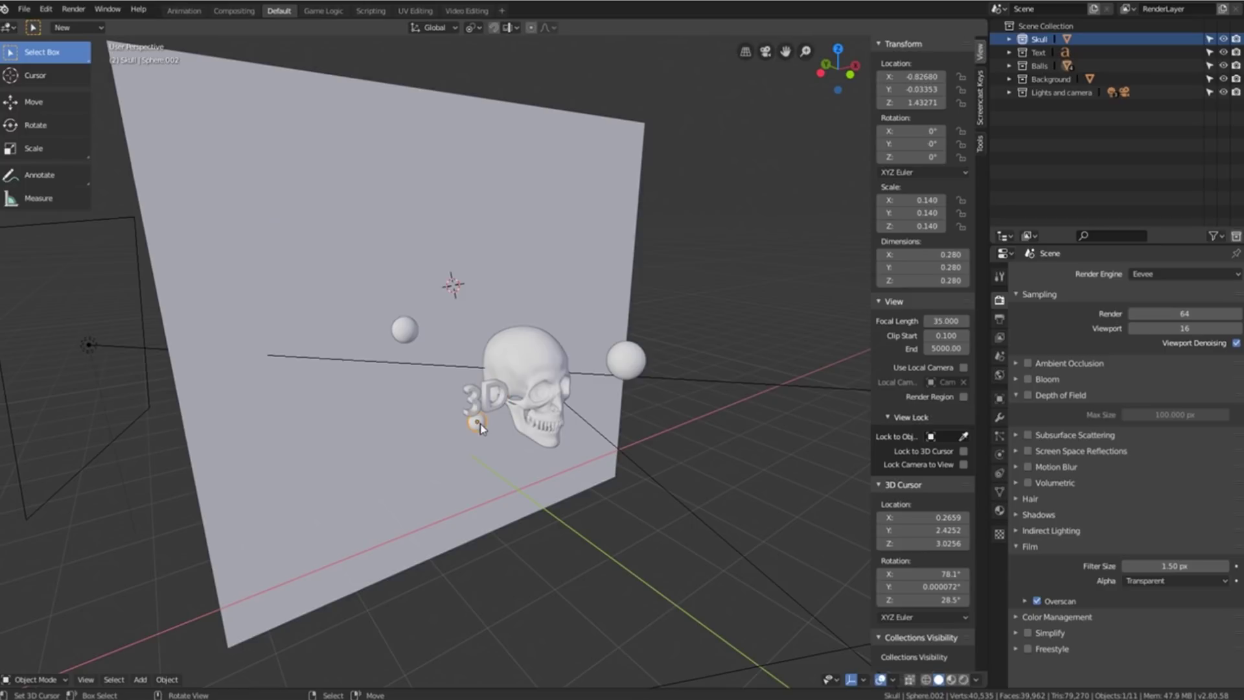
left_click(417, 339)
left_click(614, 363)
left_click(597, 334)
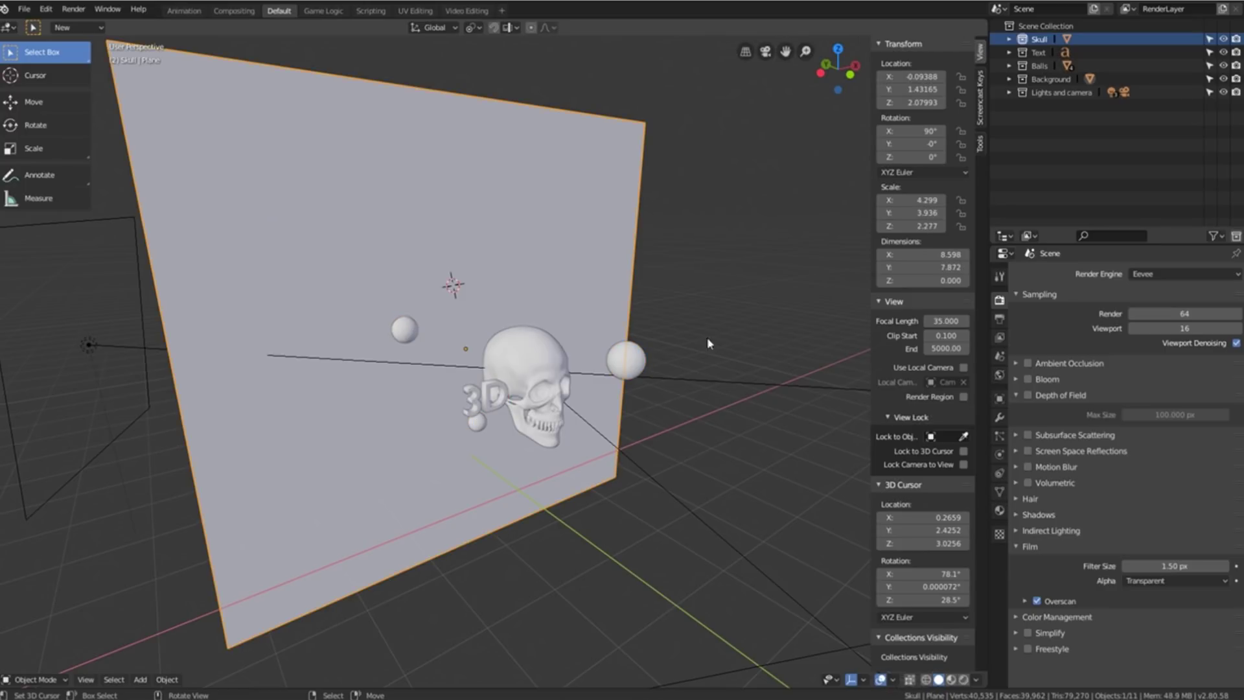
Examine how the area lights and the camera are arranged around the background plane.
middle_click_drag(707, 340, 652, 337)
scroll(584, 363, "down", 6)
mouse_move(337, 417)
middle_mouse_down()
mouse_move(356, 433)
mouse_move(344, 426)
middle_mouse_up()
scroll(336, 411, "down", 1)
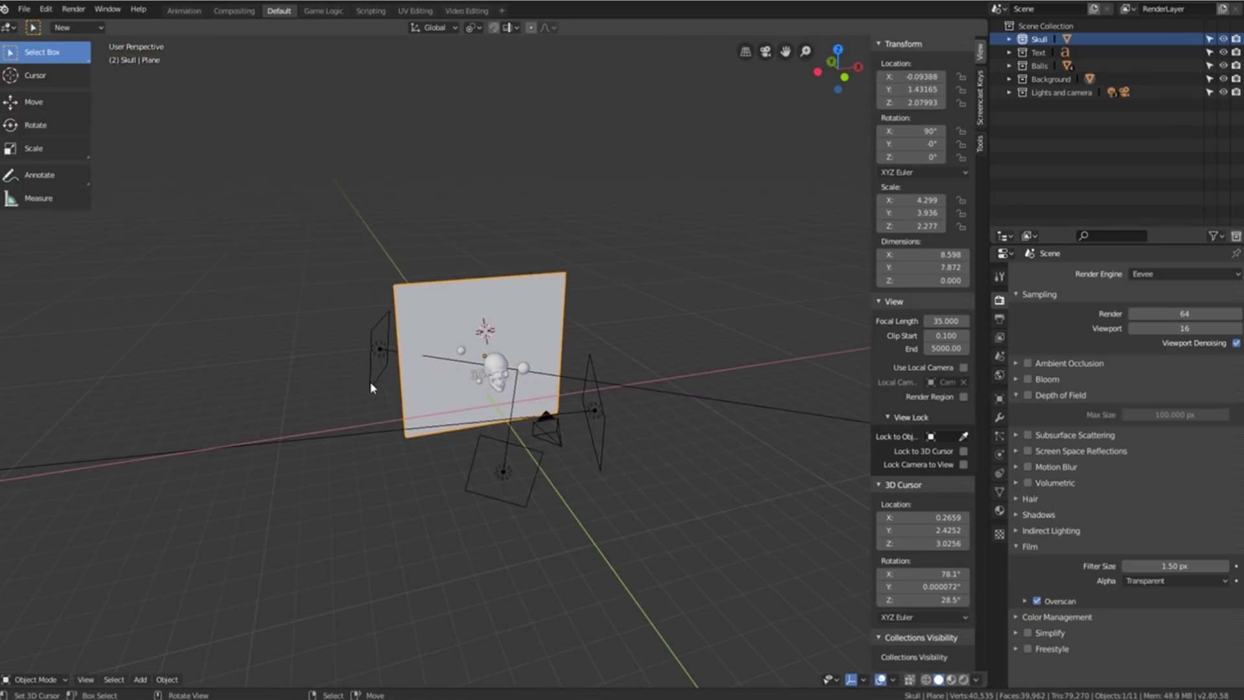
right_click(372, 385)
right_click(476, 473)
right_click(593, 437)
left_click(559, 435)
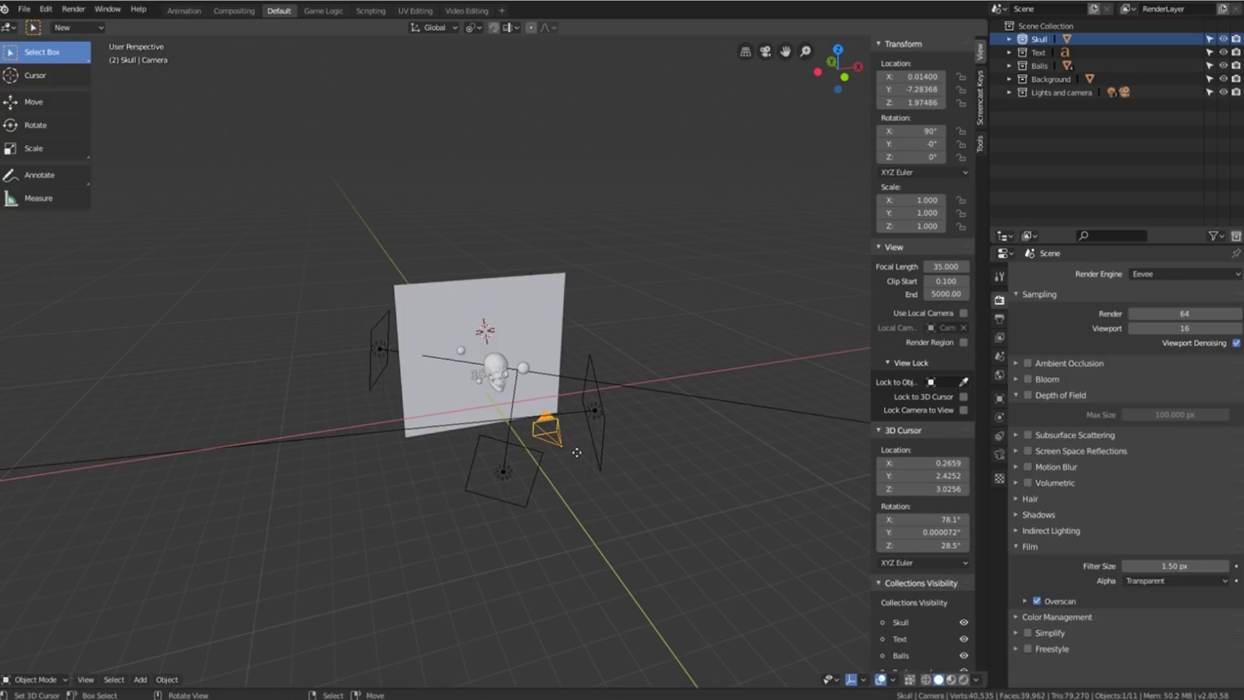
View the scene through the camera with rendered shading and check the render engine setting.
key("KP_0")
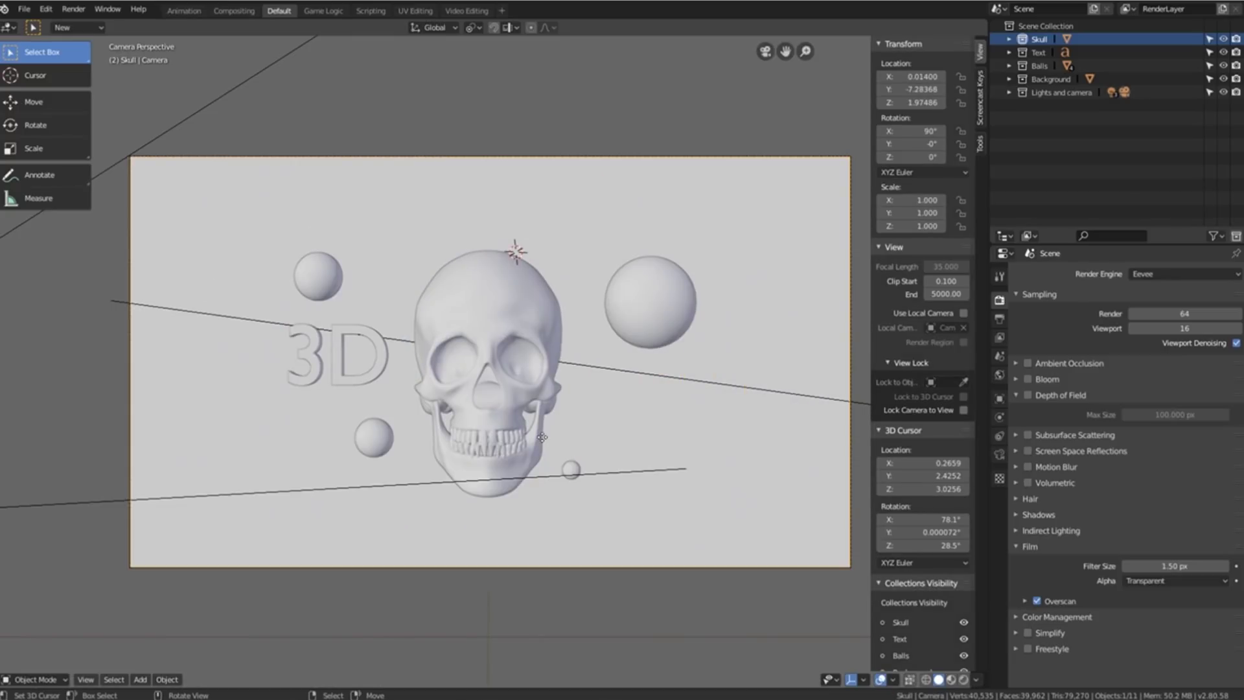
left_click(963, 680)
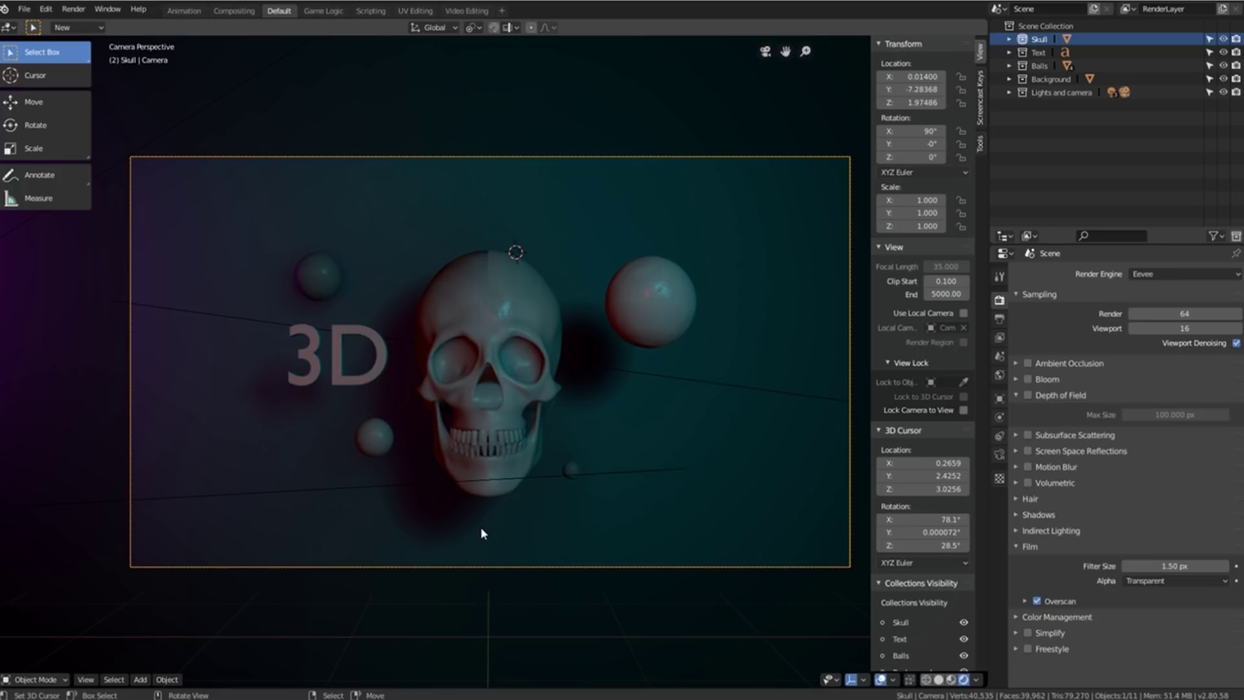
left_click(1160, 274)
Render the current frame as a still image and close the render result window.
left_click(75, 13)
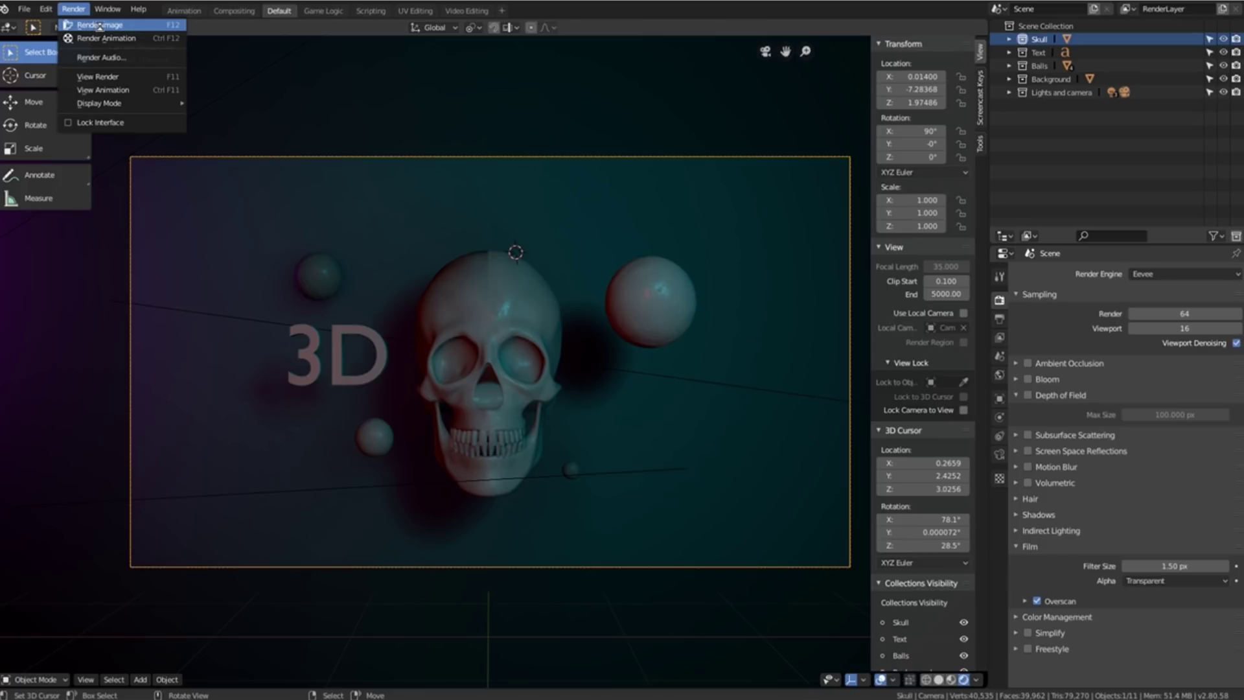
left_click(100, 26)
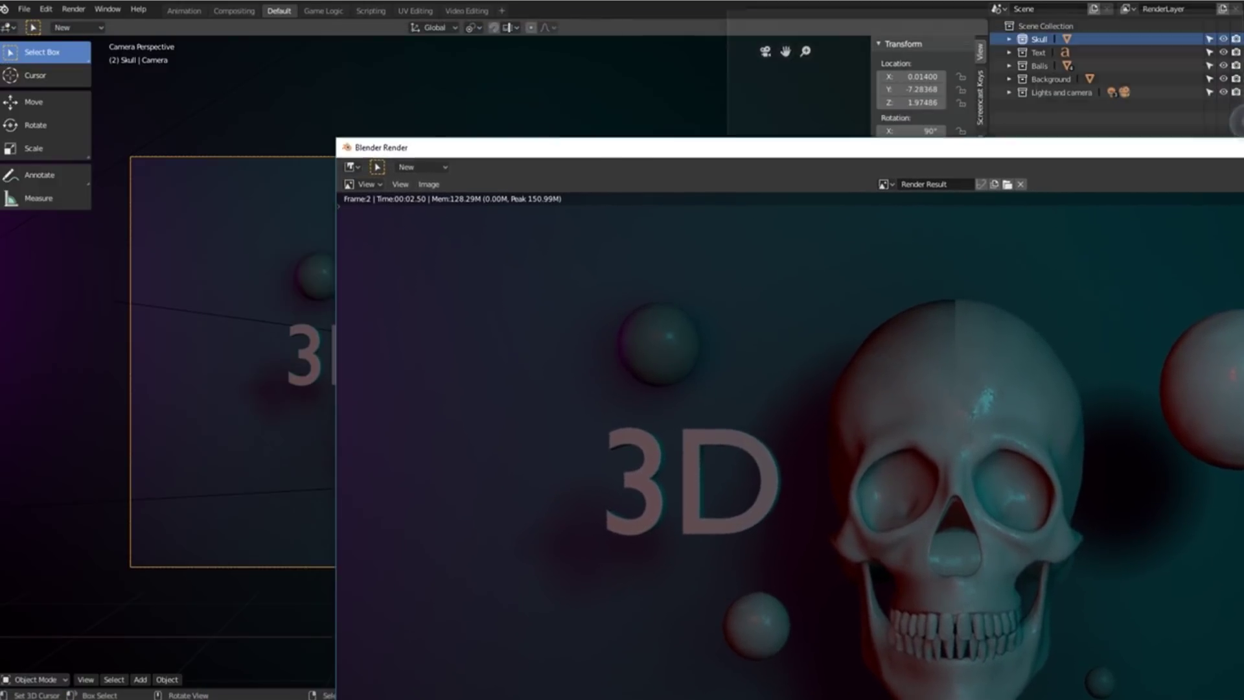
key("Escape")
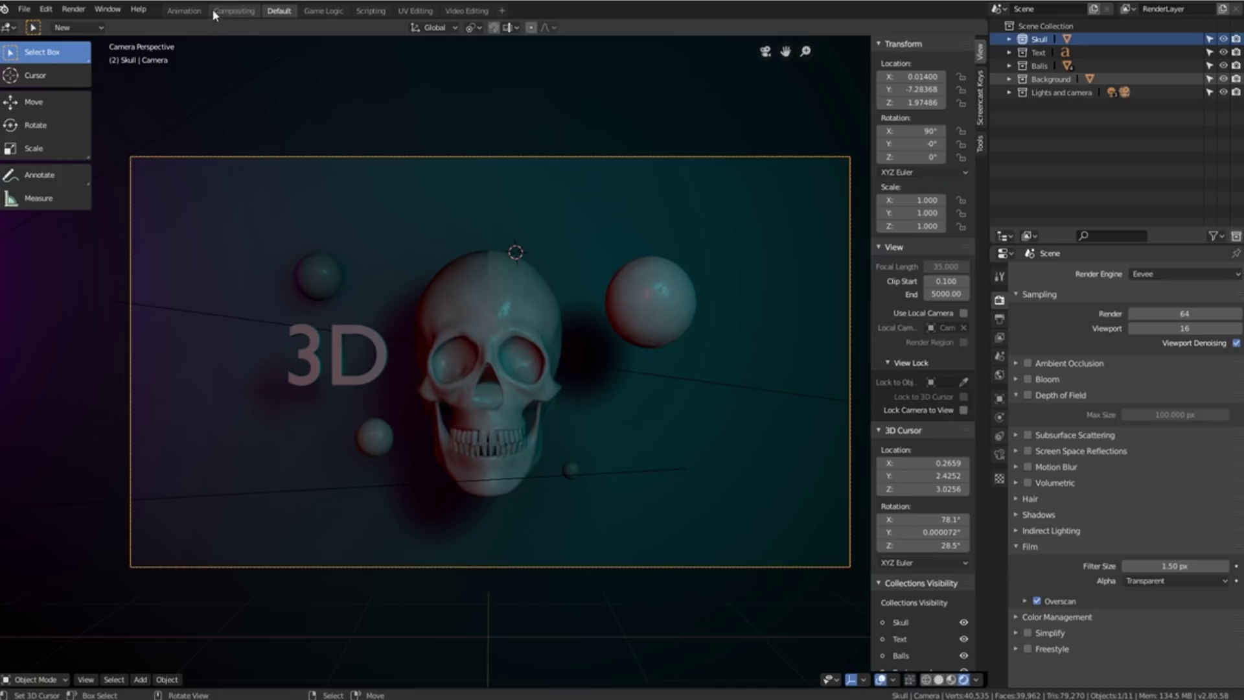
Switch to the Compositing workspace and make sure Use Nodes, Auto Render and Backdrop are enabled for the node tree.
left_click(232, 11)
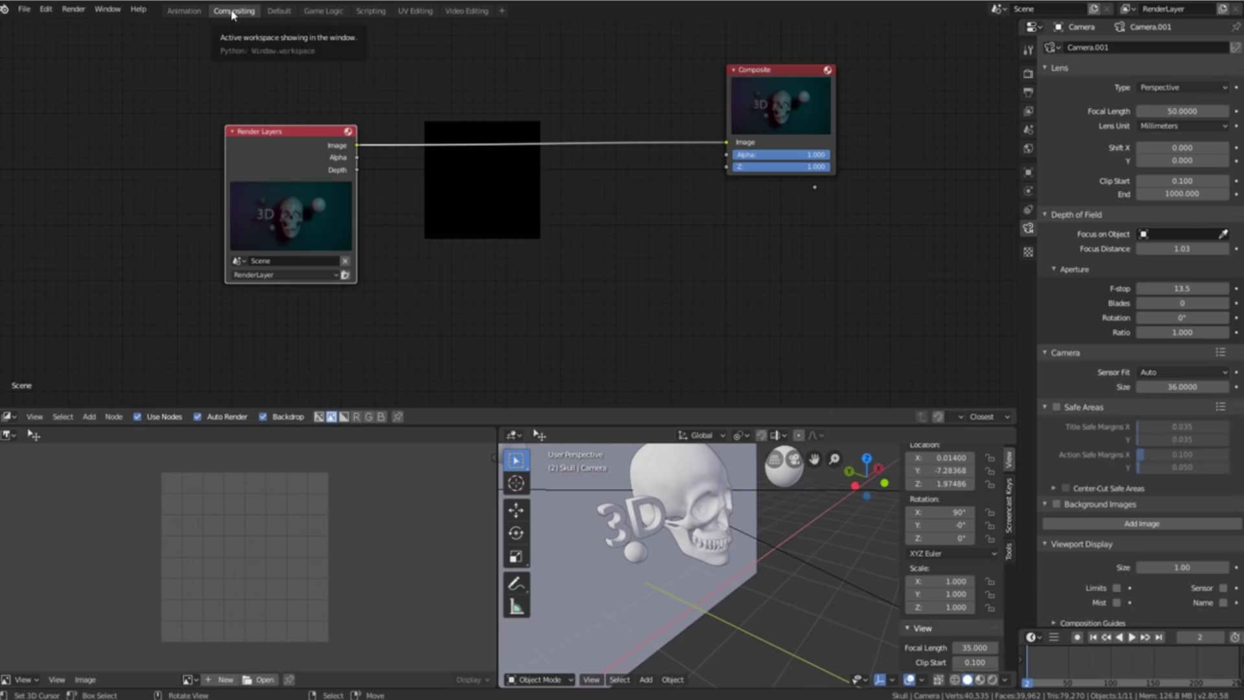
left_click(264, 418)
left_click(265, 418)
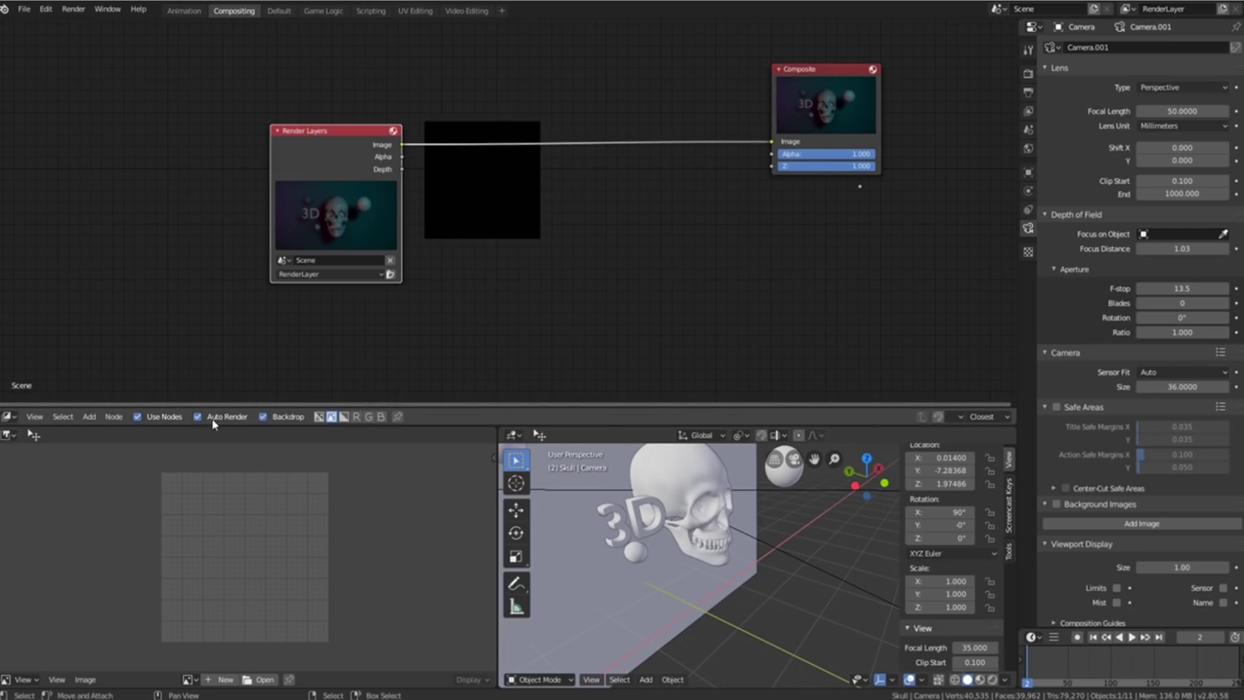
left_click(203, 417)
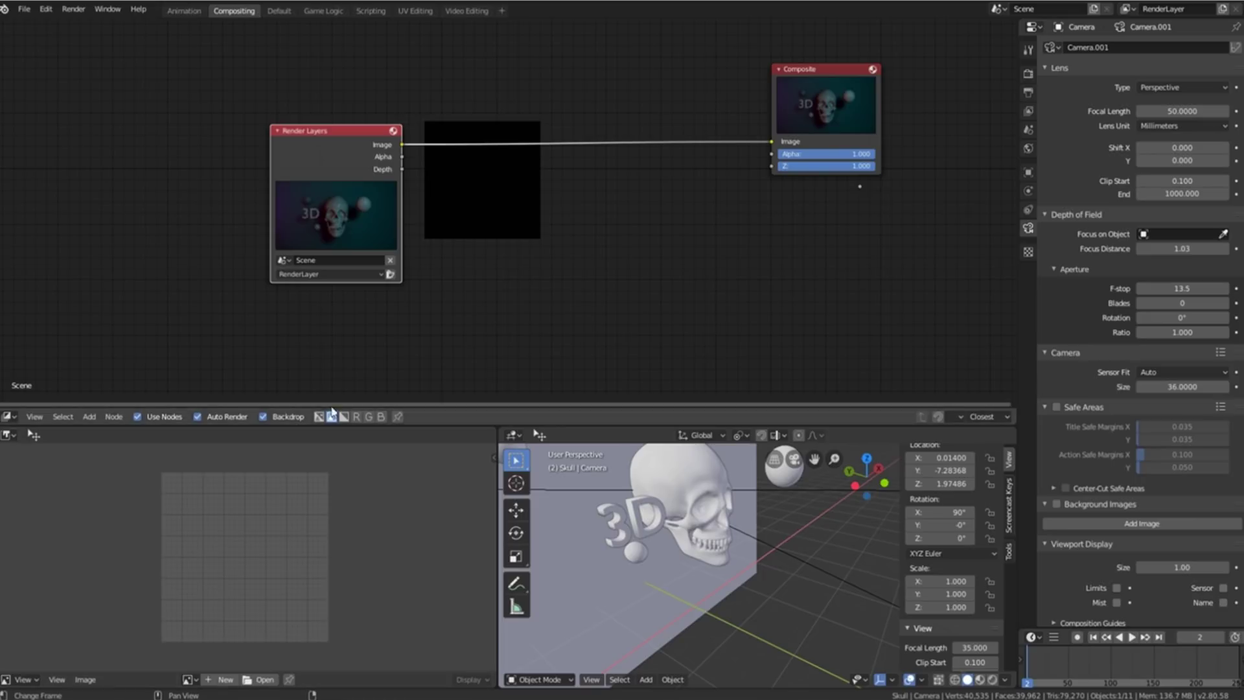
scroll(700, 212, "up", 1)
scroll(699, 212, "down", 1)
middle_click_drag(692, 213, 651, 233)
left_click_drag(353, 188, 384, 192)
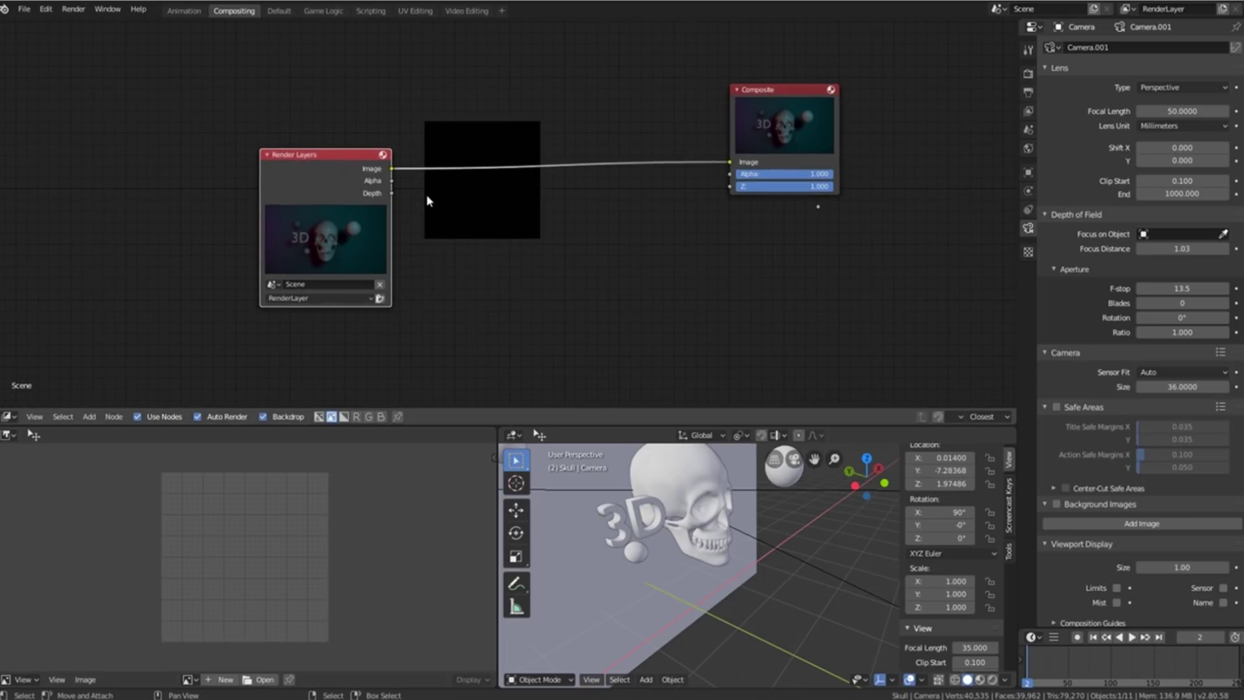
mouse_move(503, 229)
middle_mouse_down()
mouse_move(534, 250)
mouse_move(490, 249)
middle_mouse_up()
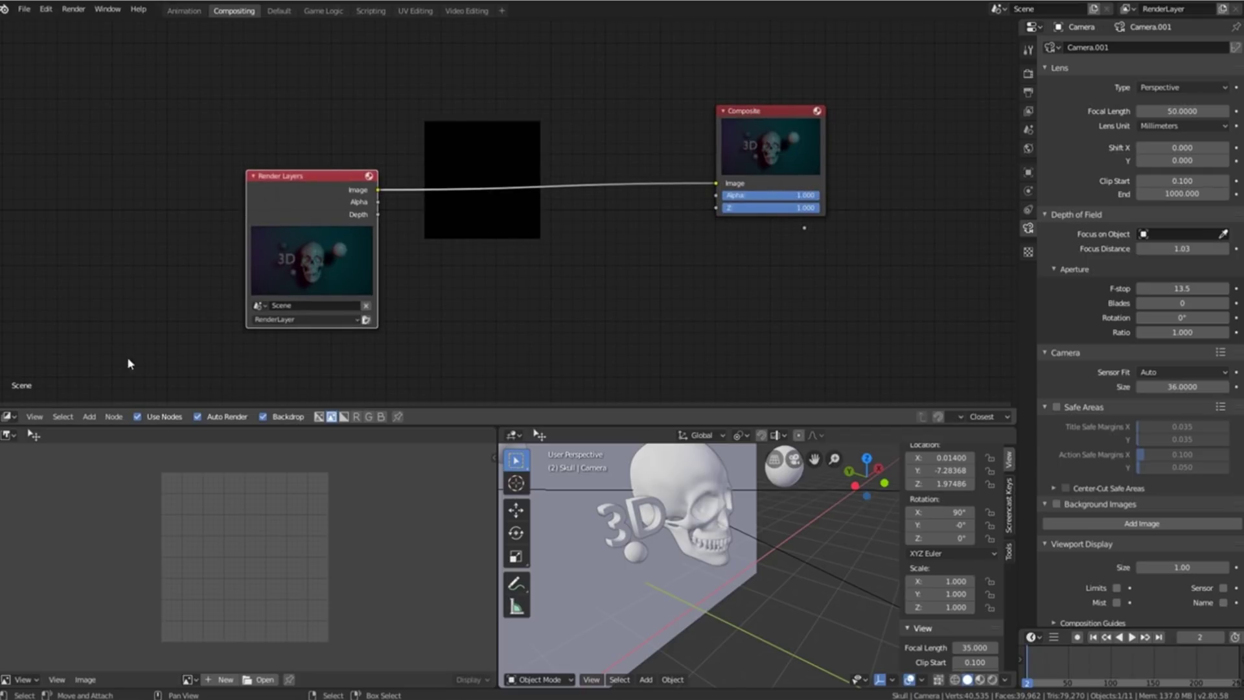
Add a Viewer node below the Composite node and connect the Render Layers Image output to its Image input.
left_click(89, 416)
mouse_move(113, 371)
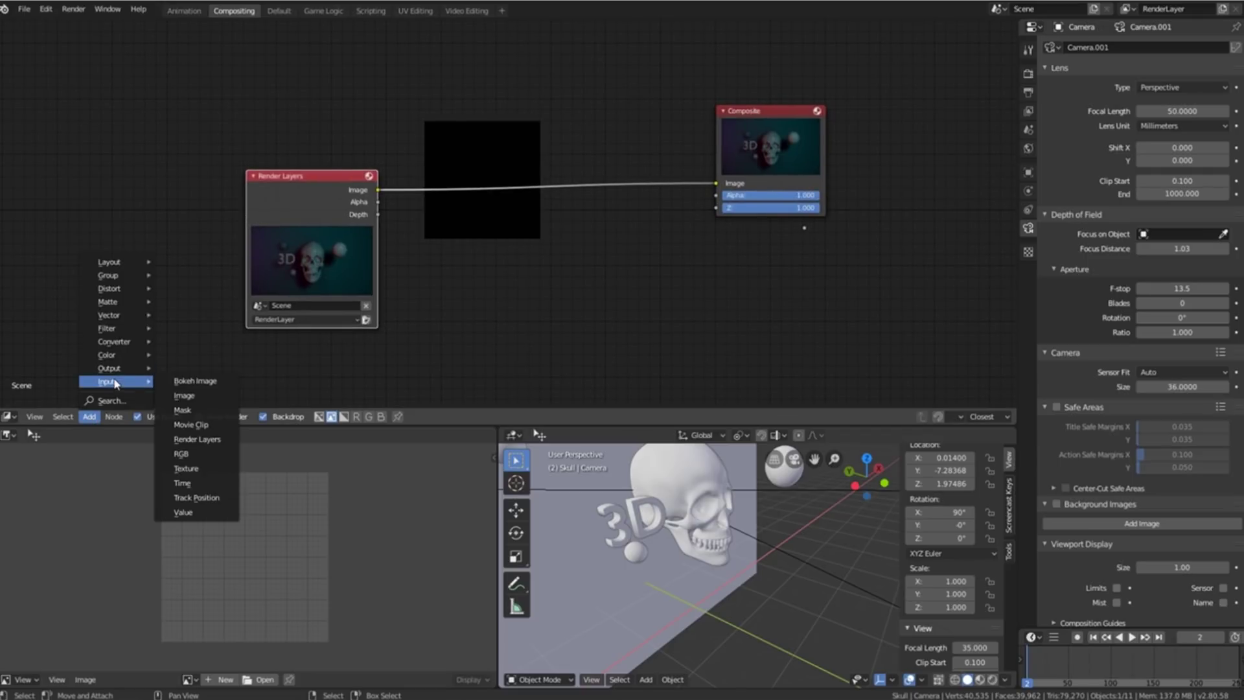
left_click(185, 426)
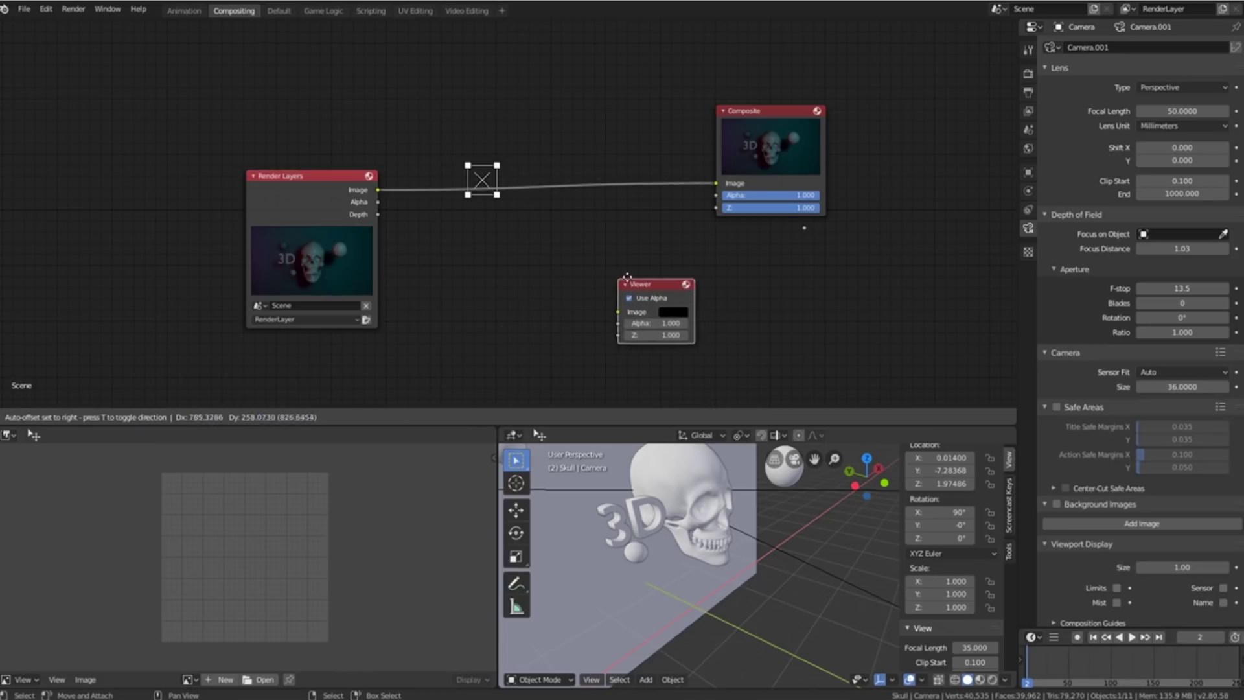
left_click(759, 246)
left_click_drag(377, 189, 744, 267)
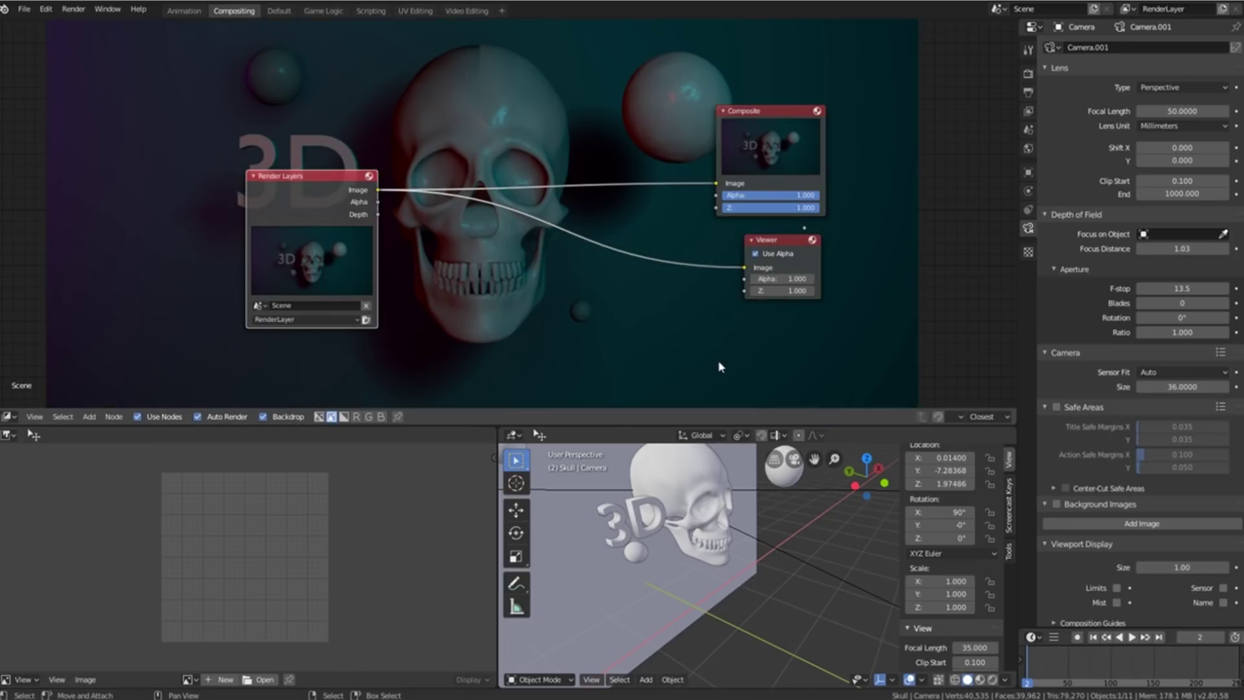
Insert a Reroute point on the link between the Render Layers and Composite nodes.
middle_click_drag(442, 297, 347, 324)
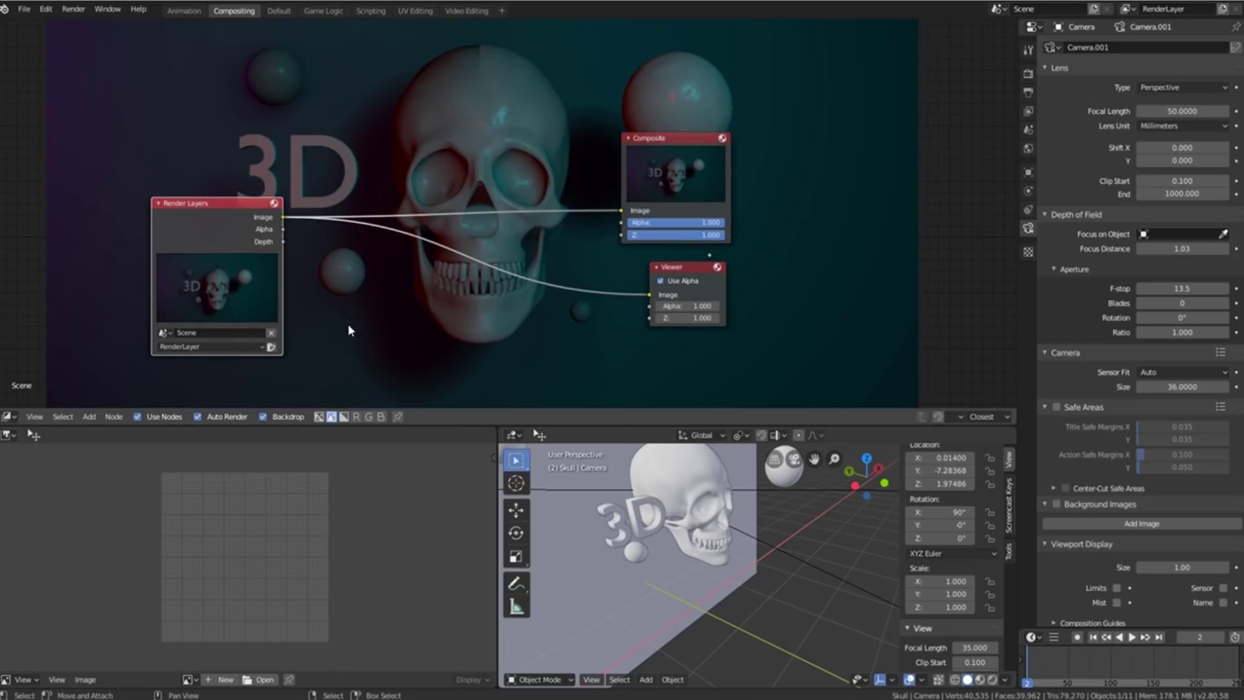
left_click(89, 417)
mouse_move(104, 263)
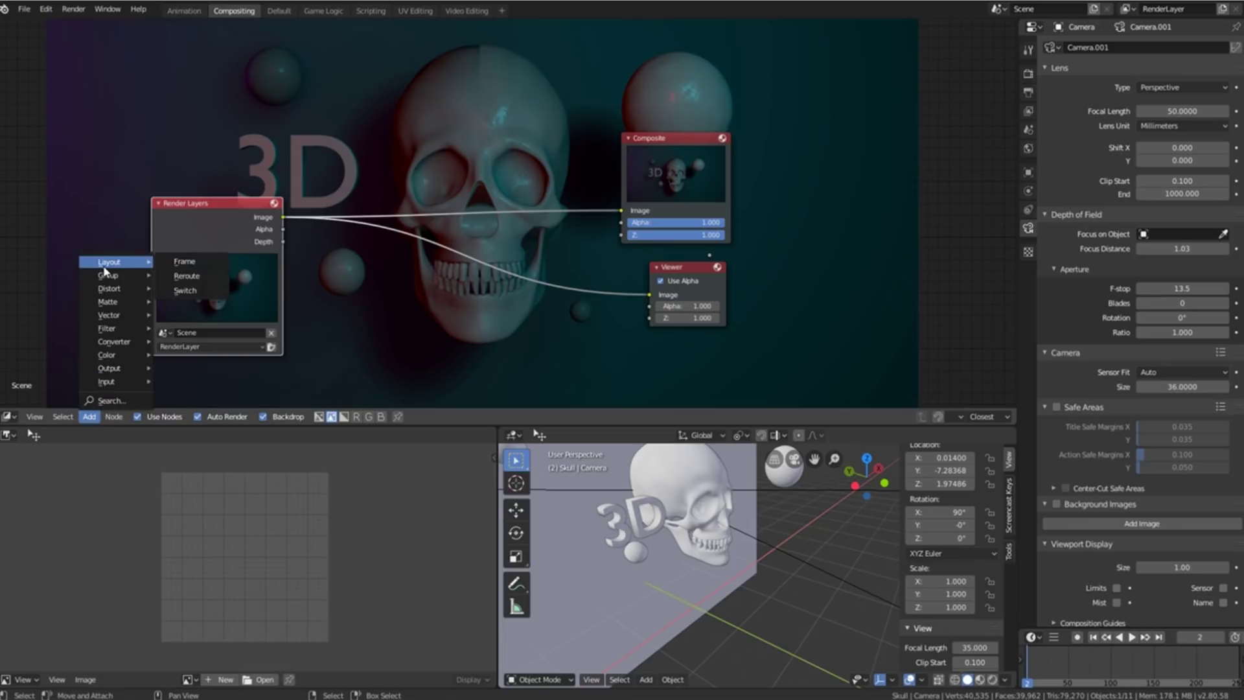
left_click(188, 275)
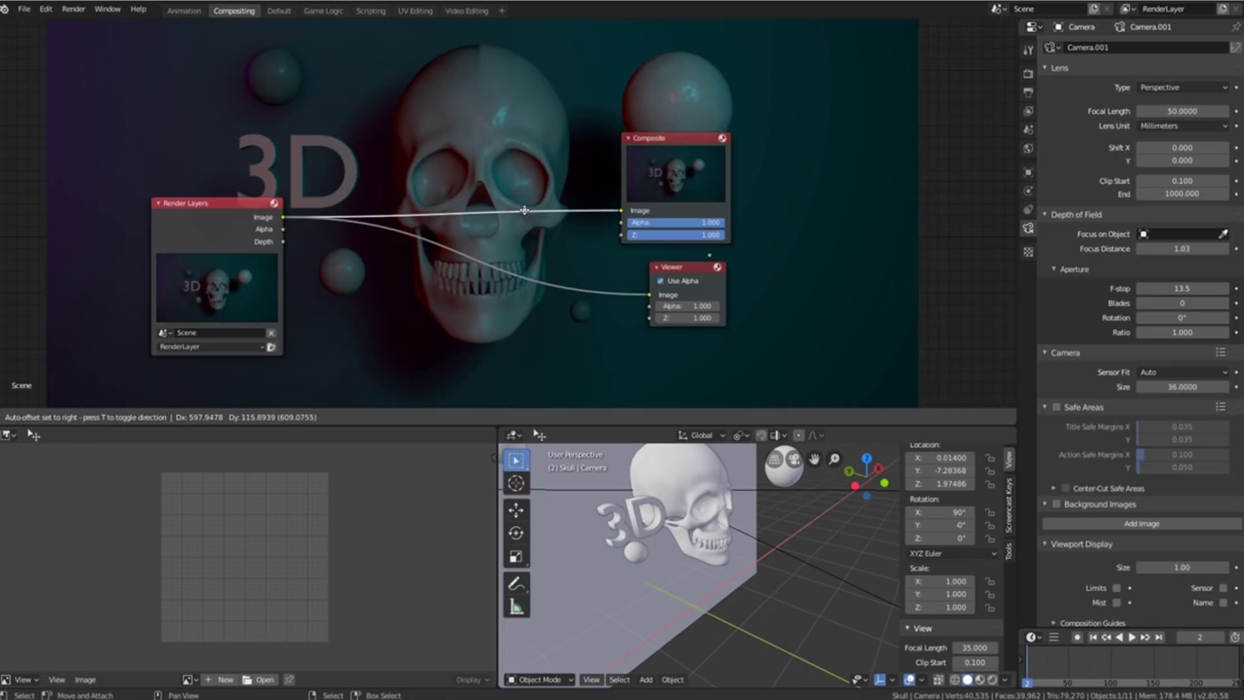
left_click(524, 210)
key("g")
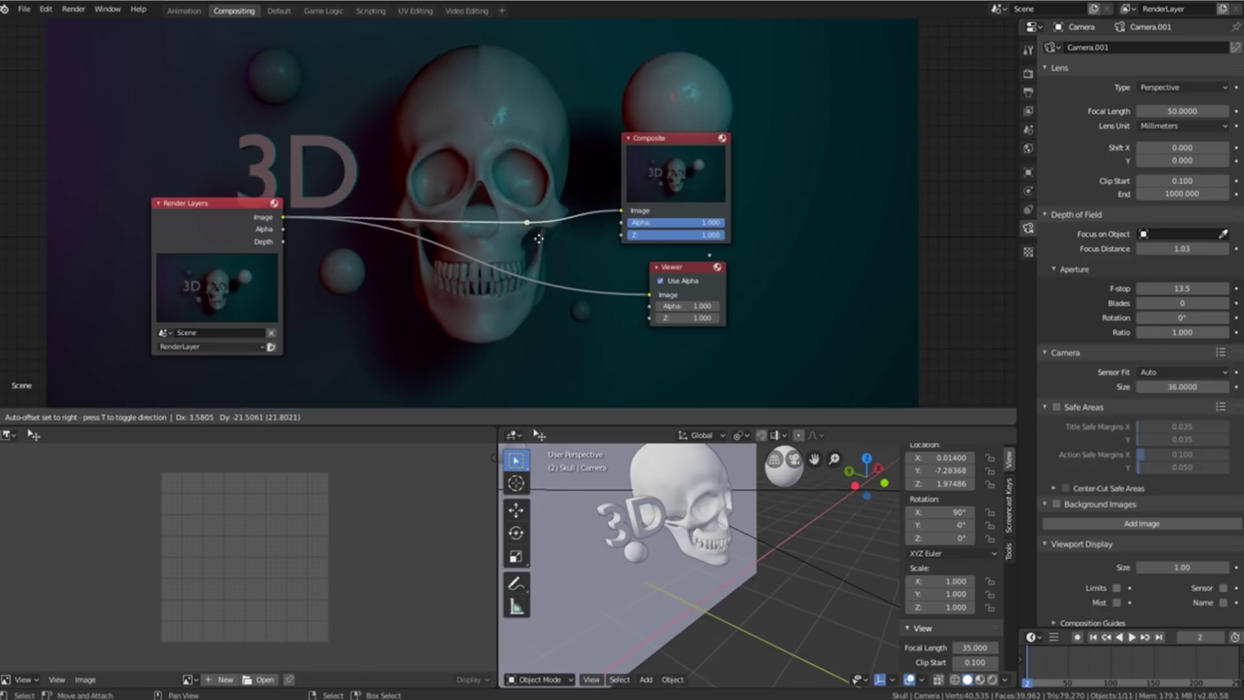
left_click(532, 234)
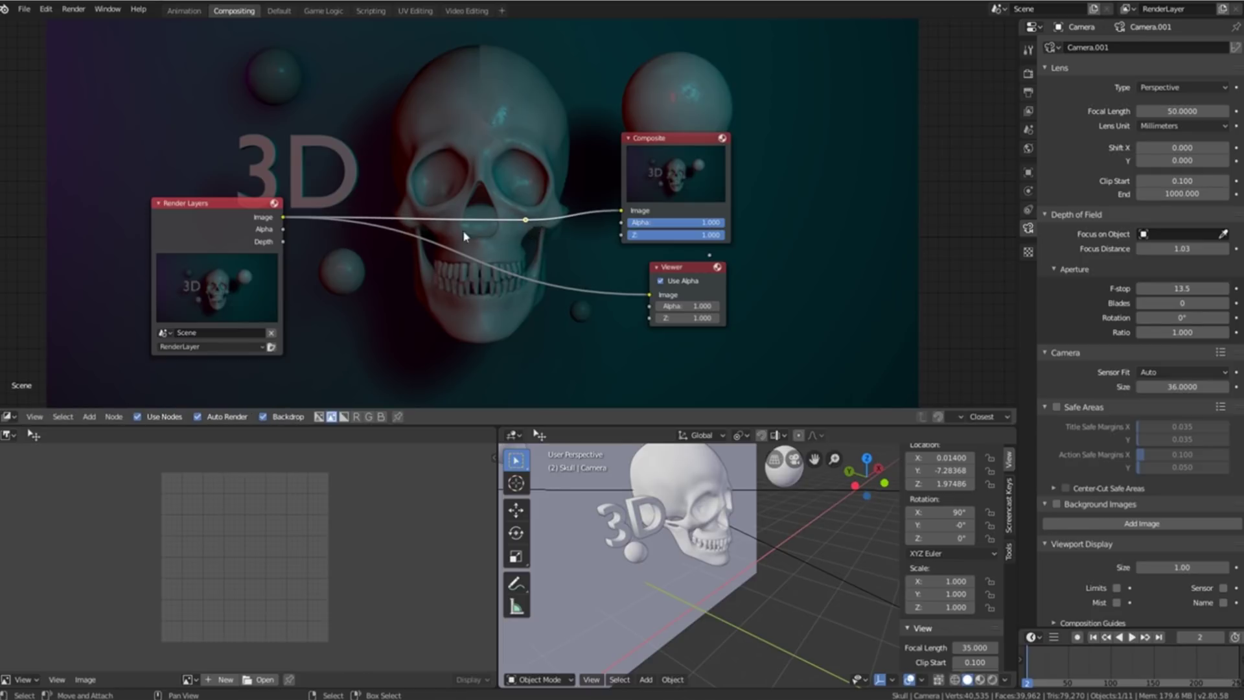
Link the Reroute point to the Viewer's Image input and move the point down, just before the two output nodes.
left_click_drag(525, 221, 534, 227)
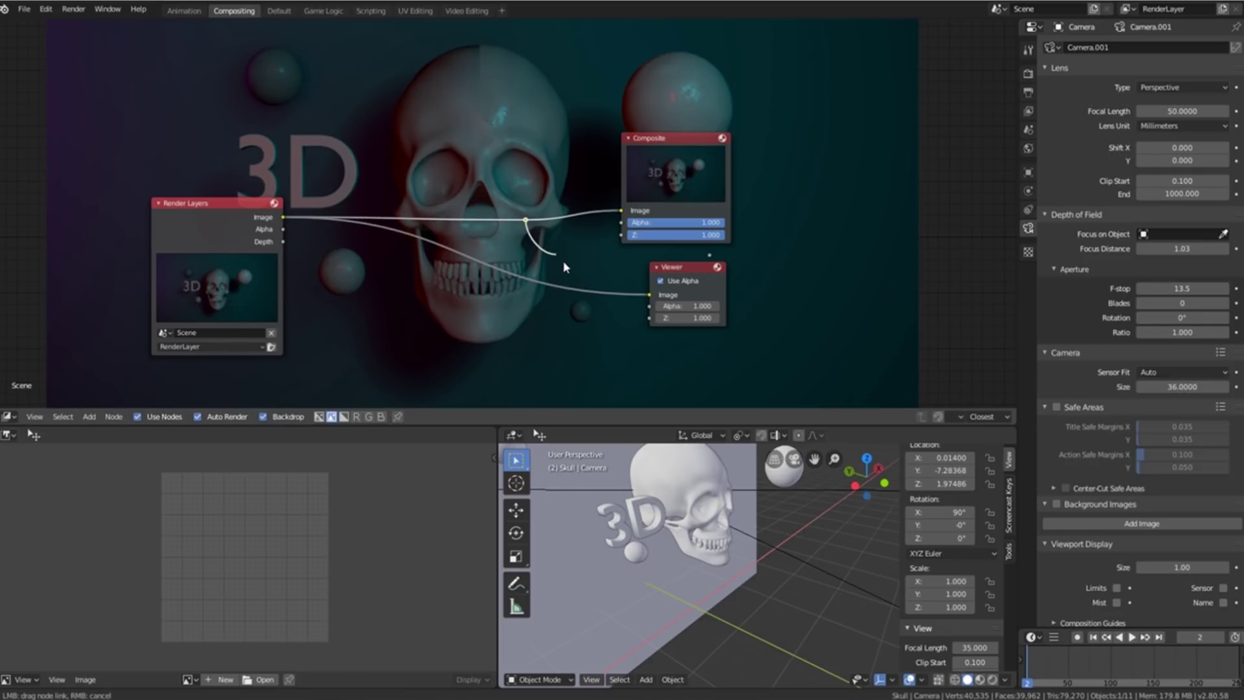
left_click_drag(610, 281, 650, 293)
key("g")
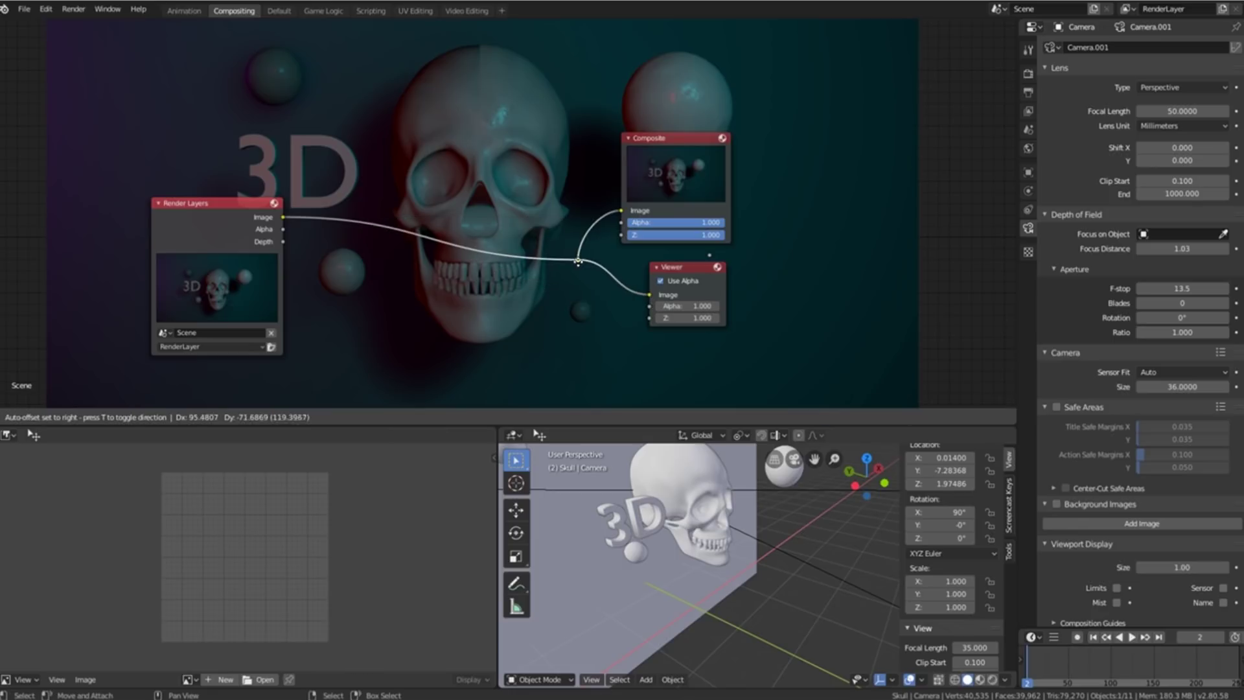
left_click(588, 269)
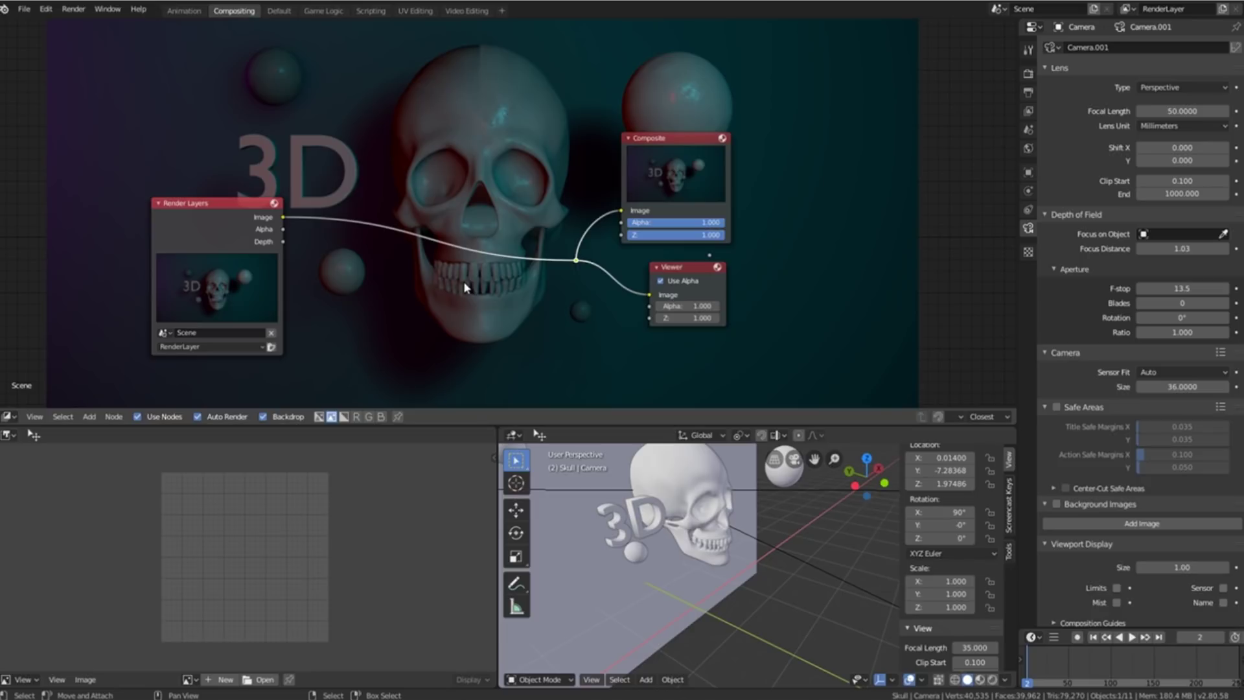
Make sure the view layer's Z pass is enabled and connect the Render Layers Depth output to the Reroute point.
scroll(434, 252, "down", 2)
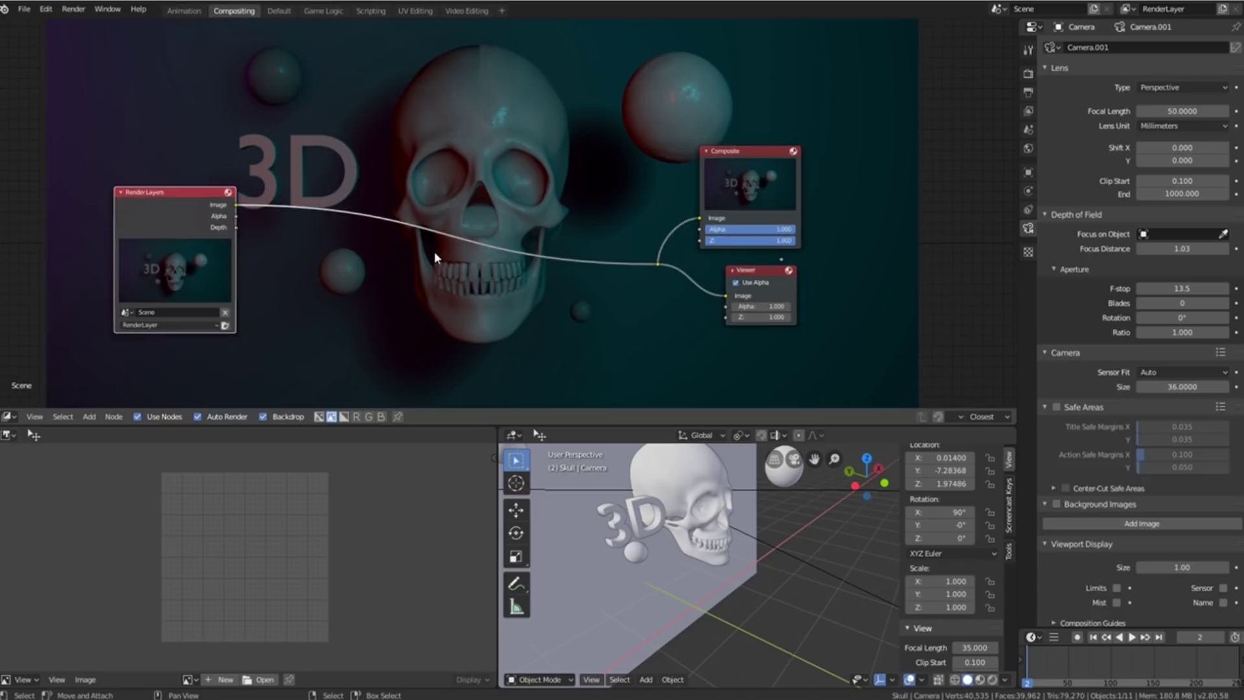
scroll(435, 252, "up", 4)
scroll(436, 256, "down", 4)
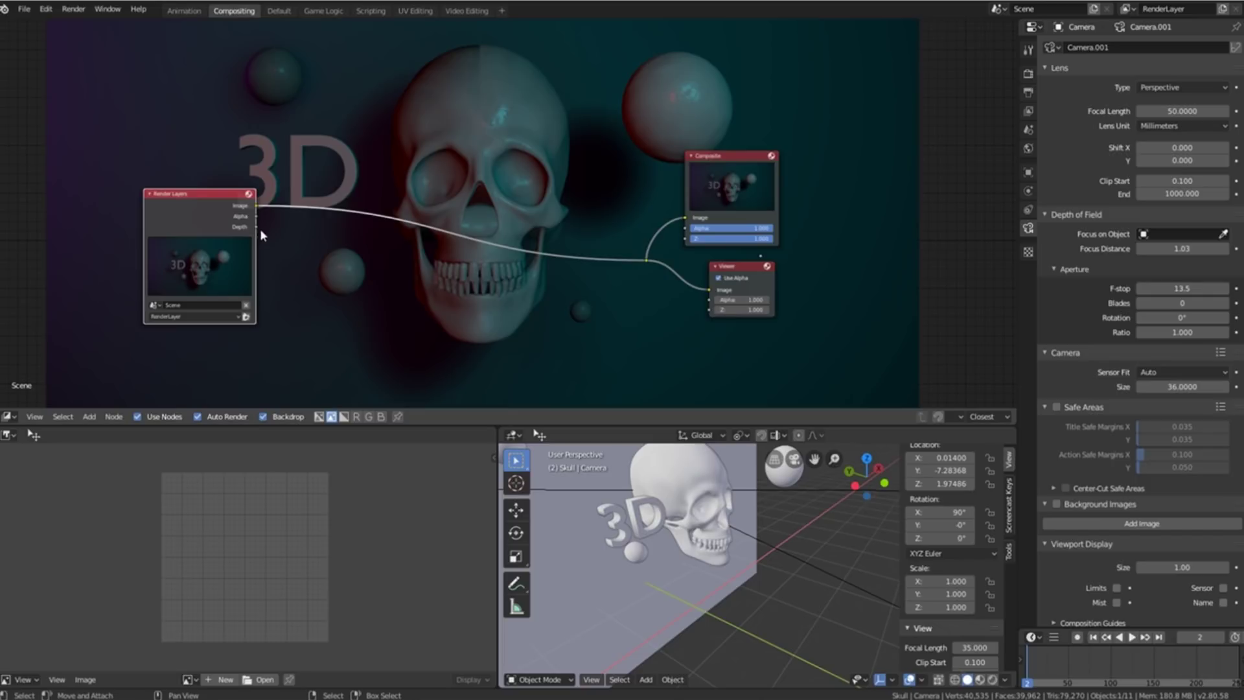
left_click_drag(257, 227, 648, 258)
left_click(1028, 111)
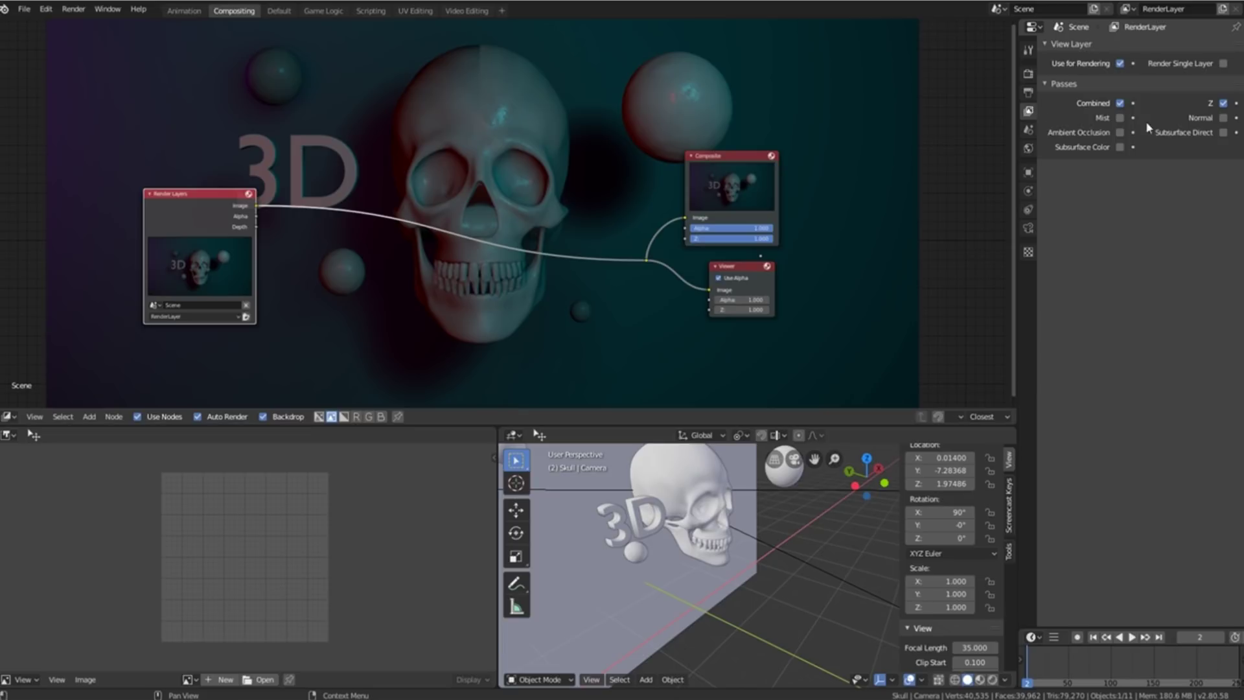
left_click(1226, 104)
left_click(1226, 104)
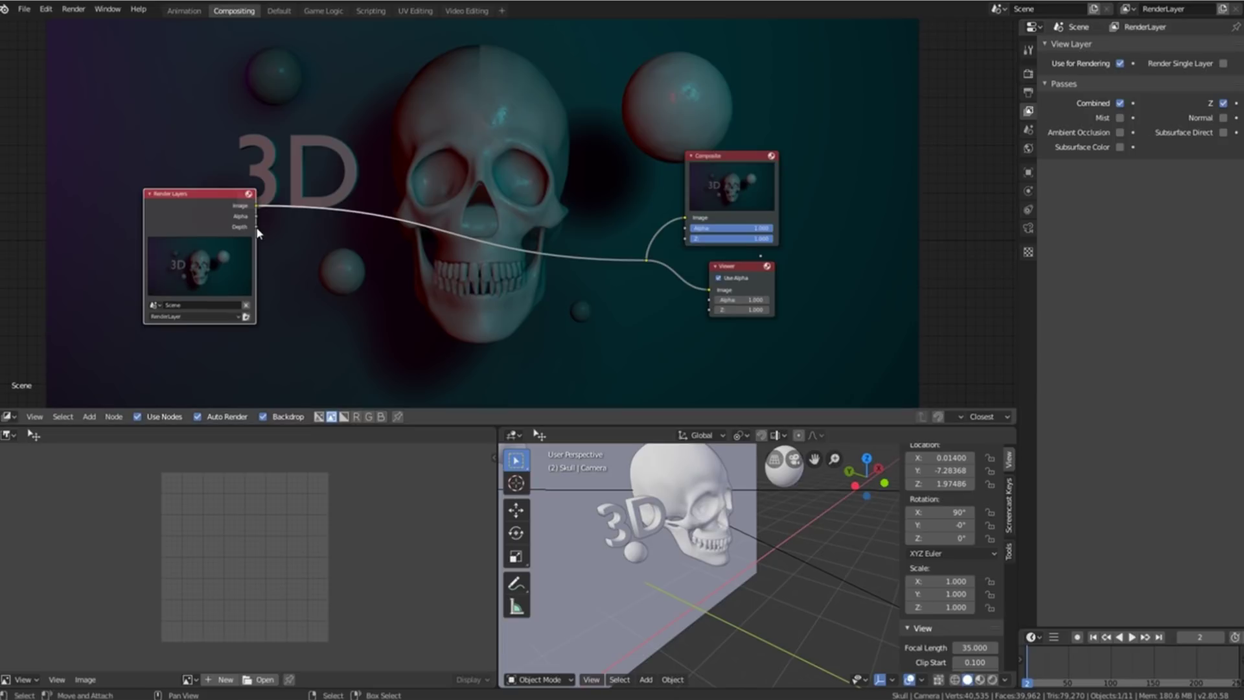
left_click_drag(256, 227, 648, 258)
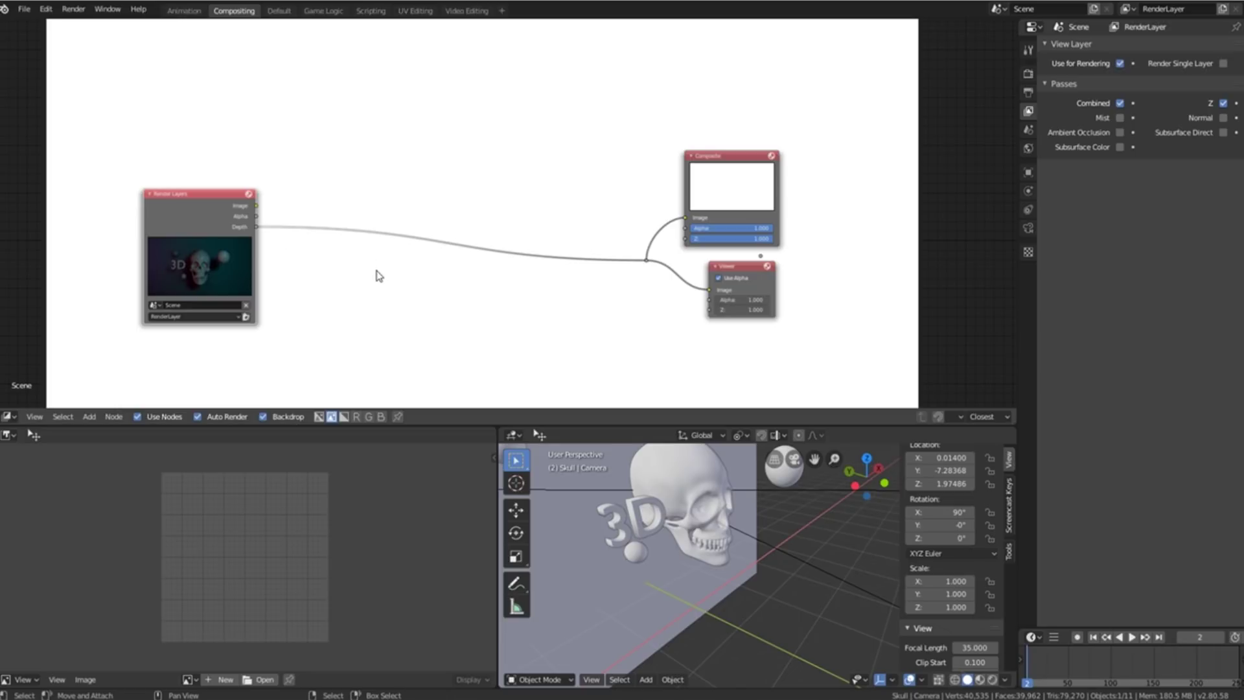
Insert a Normalize node on the link between the Render Layers Depth output and the Reroute point.
left_click(89, 417)
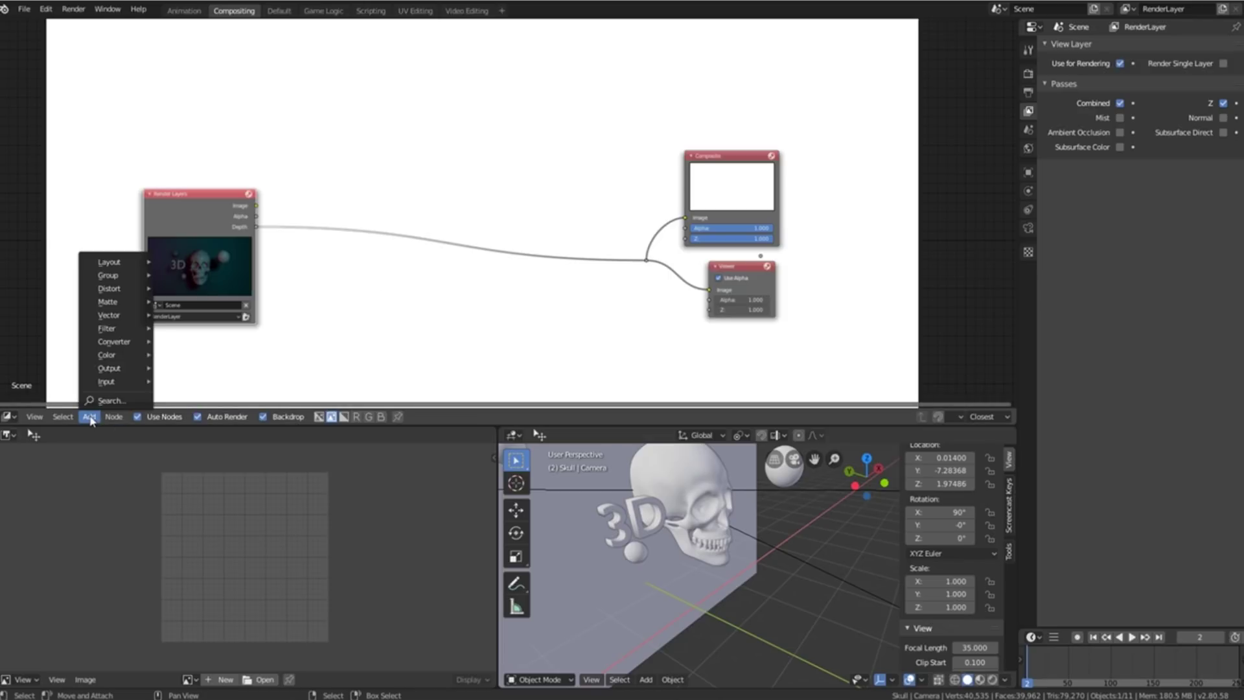
key("shift+a")
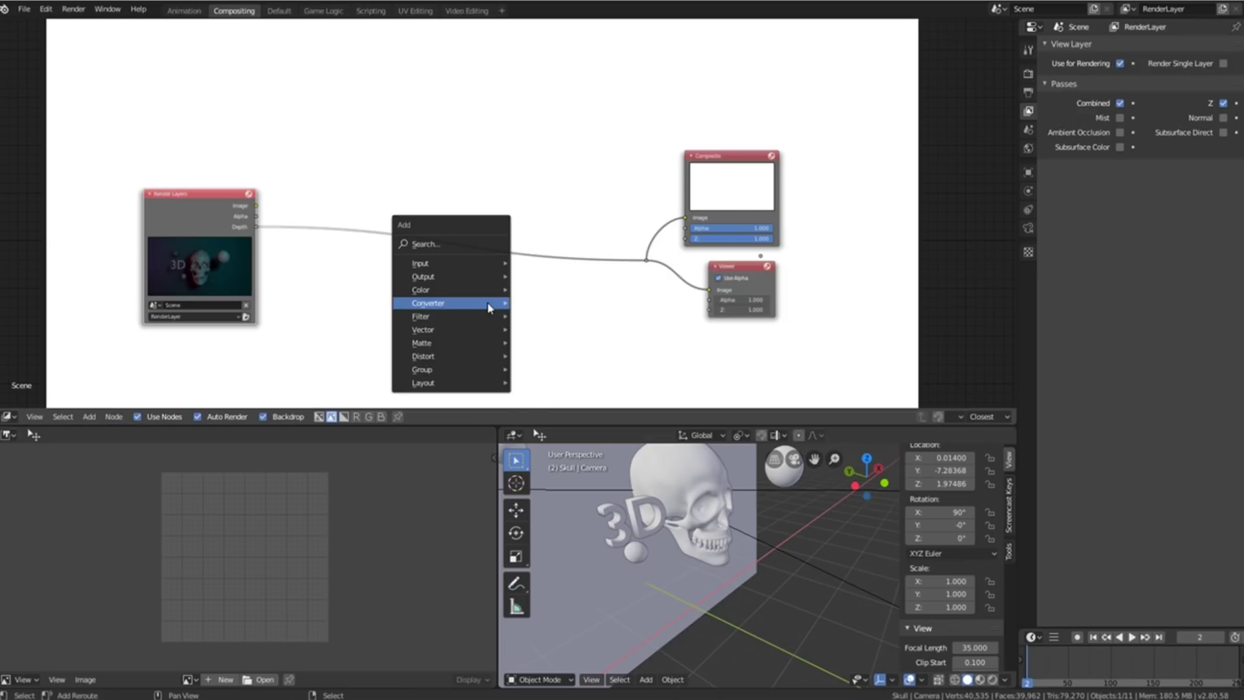
mouse_move(452, 330)
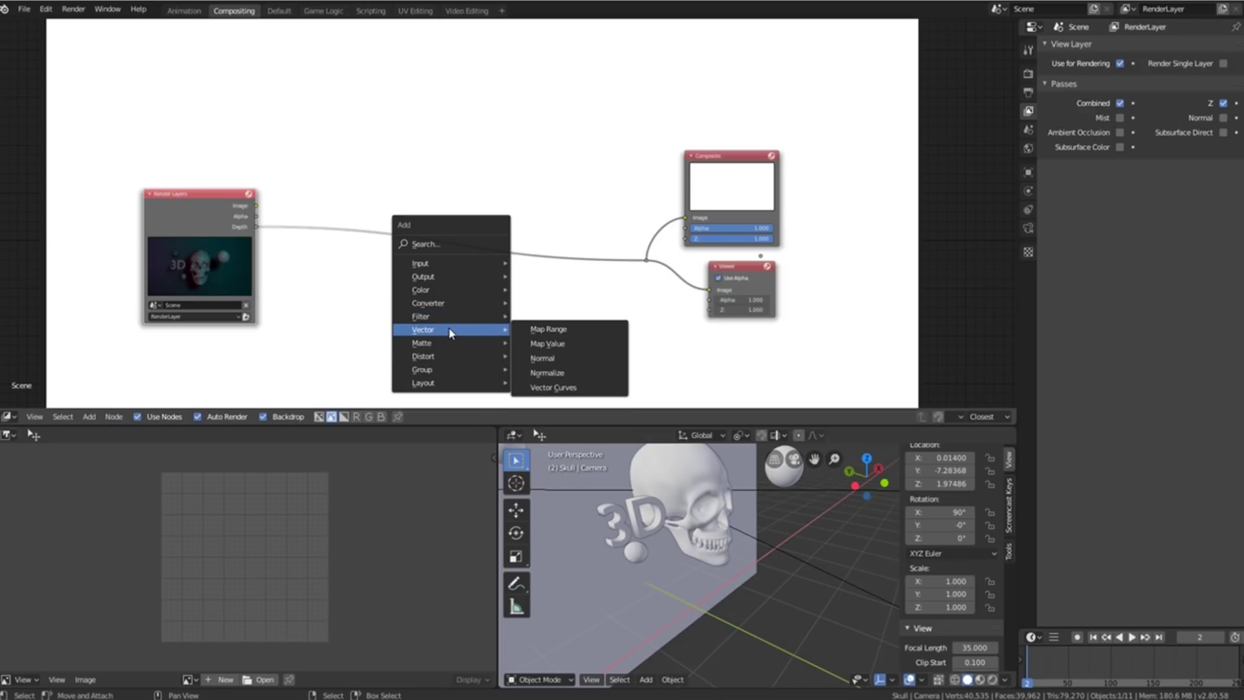
left_click(583, 375)
left_click(357, 222)
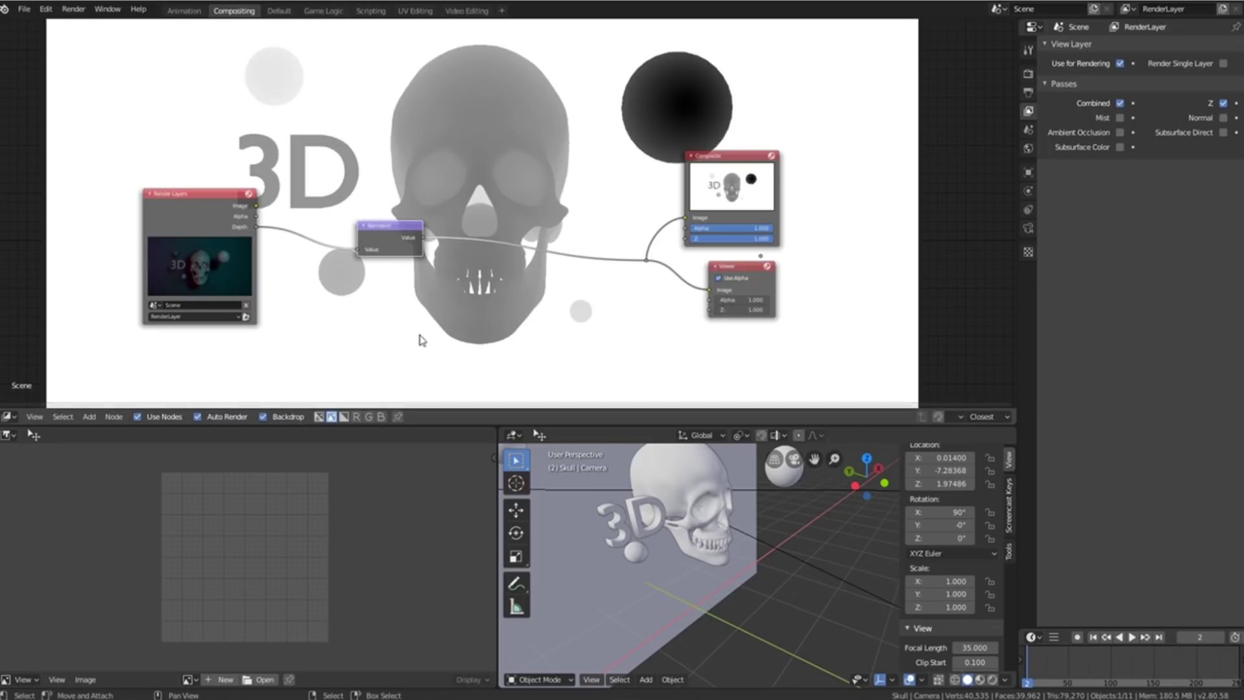
Insert a ColorRamp node on the link between the Normalize node and the Reroute point.
scroll(433, 233, "down", 2)
scroll(436, 231, "up", 1)
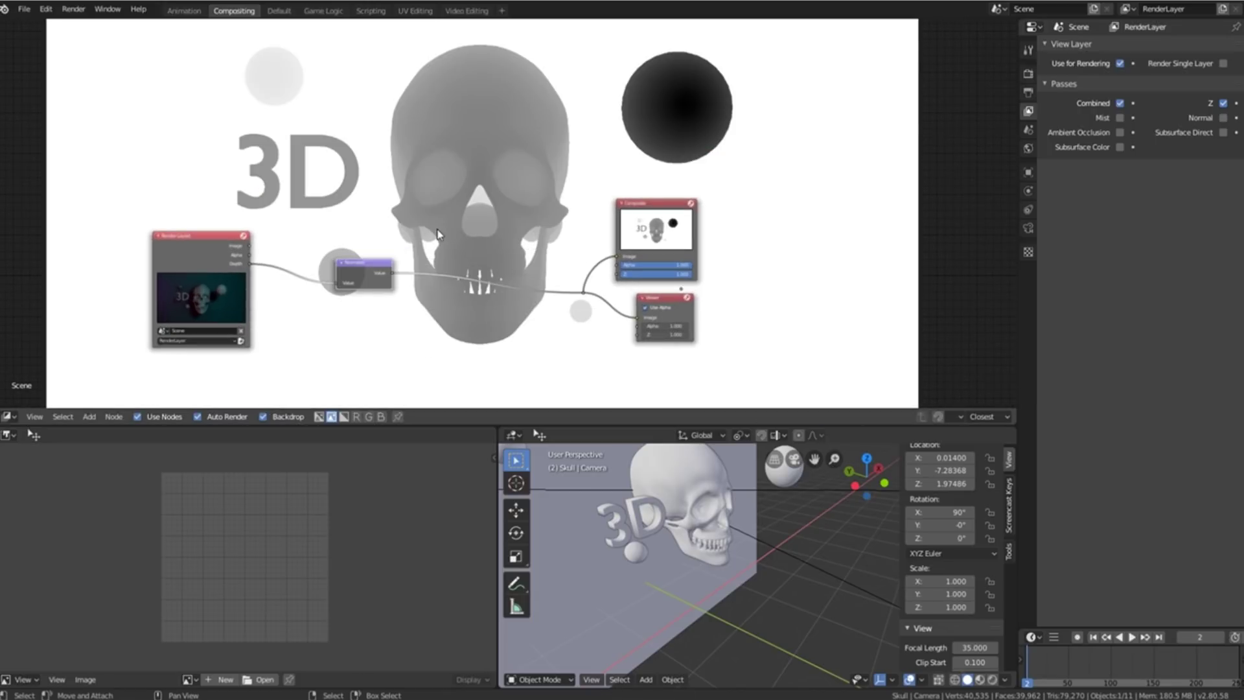
scroll(435, 231, "up", 1)
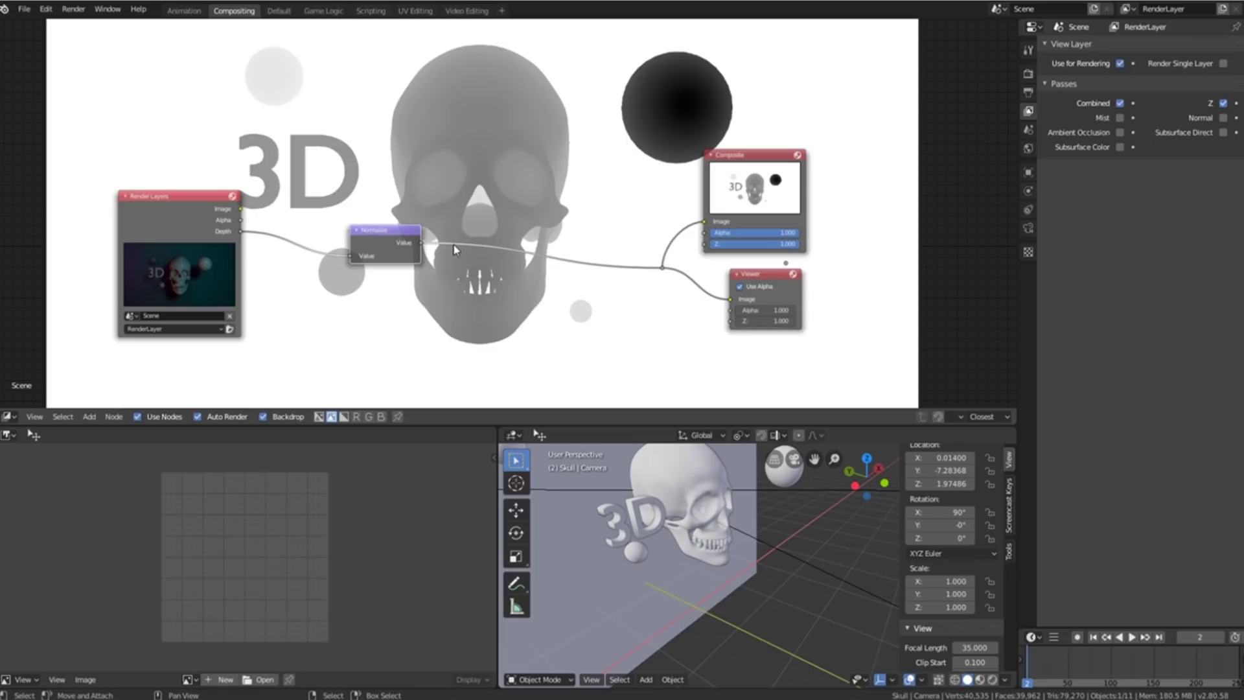
key("shift+a")
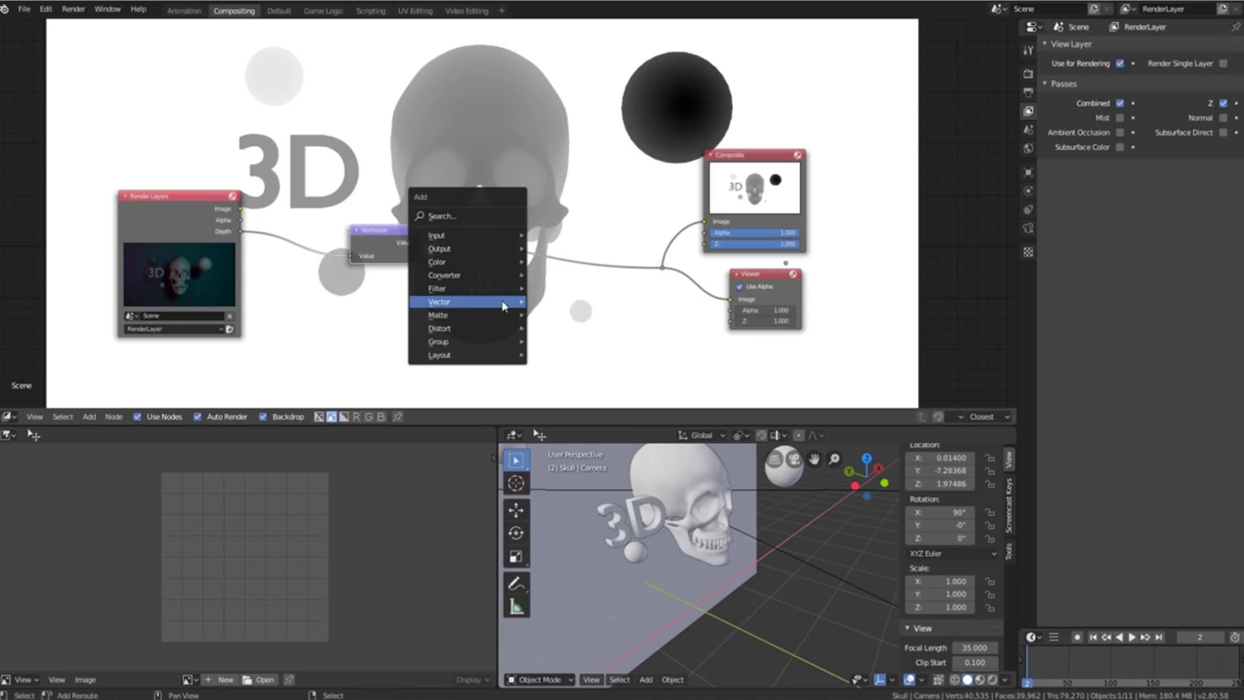
mouse_move(466, 278)
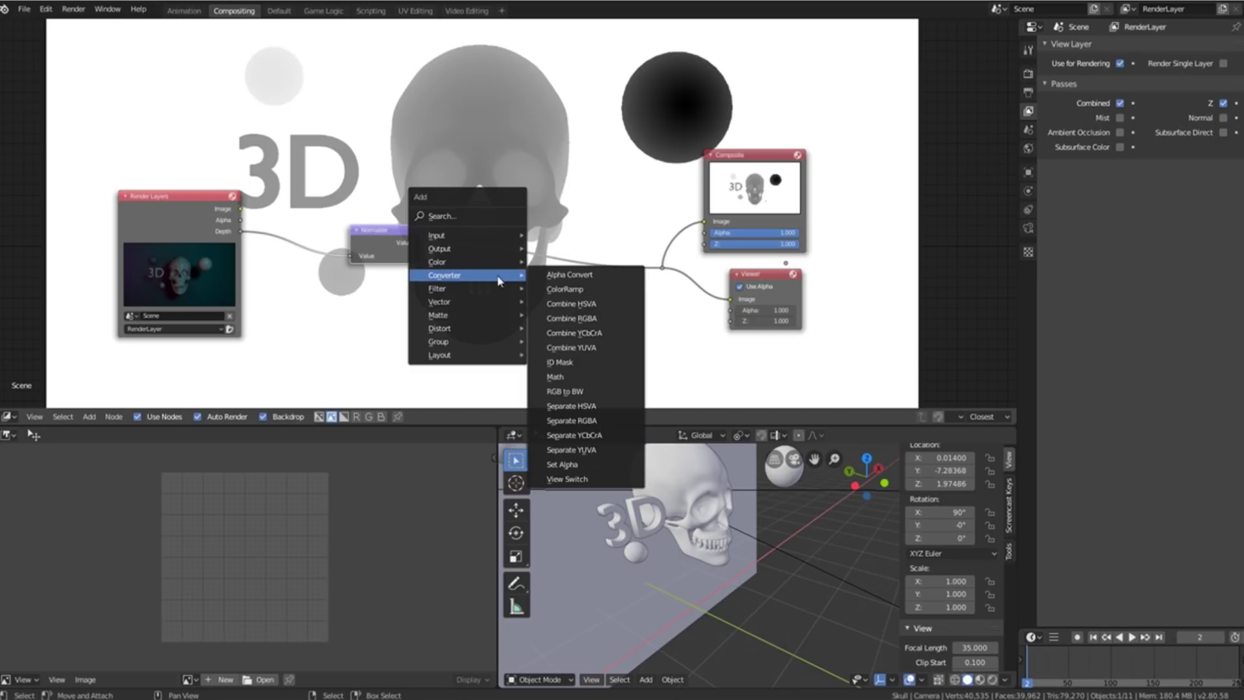
left_click(565, 289)
left_click(472, 200)
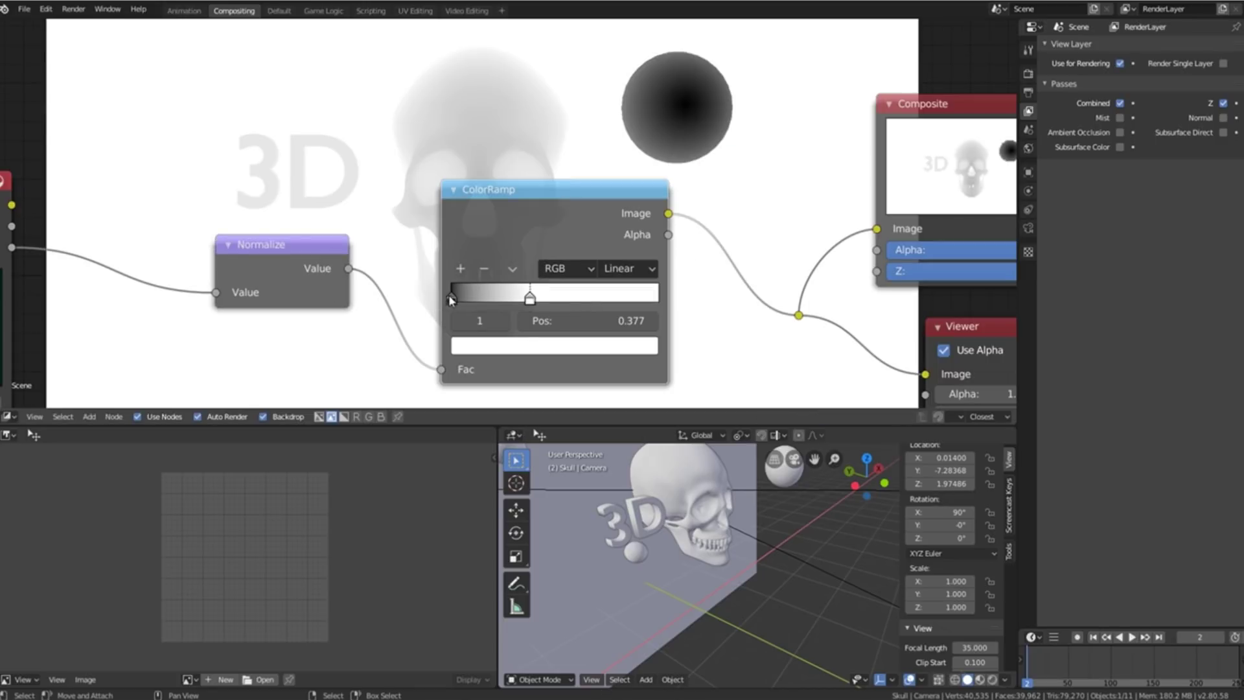
key("g")
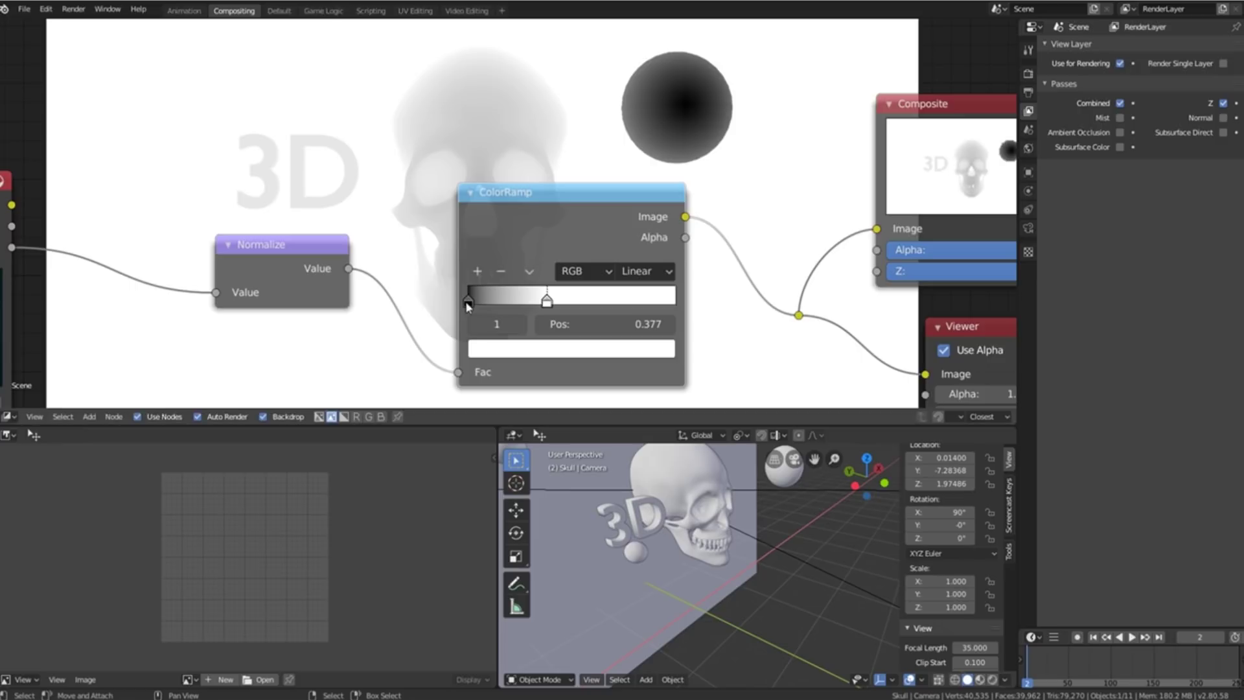
Invert the ColorRamp by moving the white stop to the start and the black stop to position 1.000.
left_click_drag(468, 303, 635, 302)
left_click(546, 301)
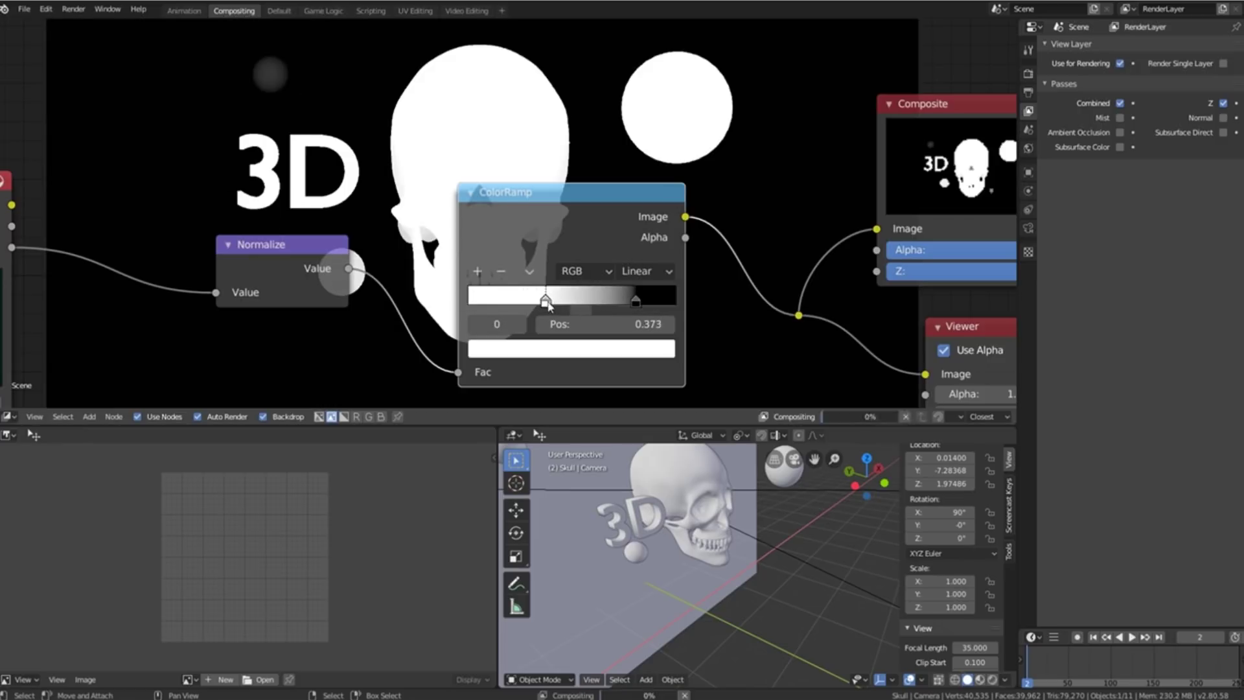
left_click_drag(546, 301, 469, 302)
left_click_drag(636, 302, 676, 302)
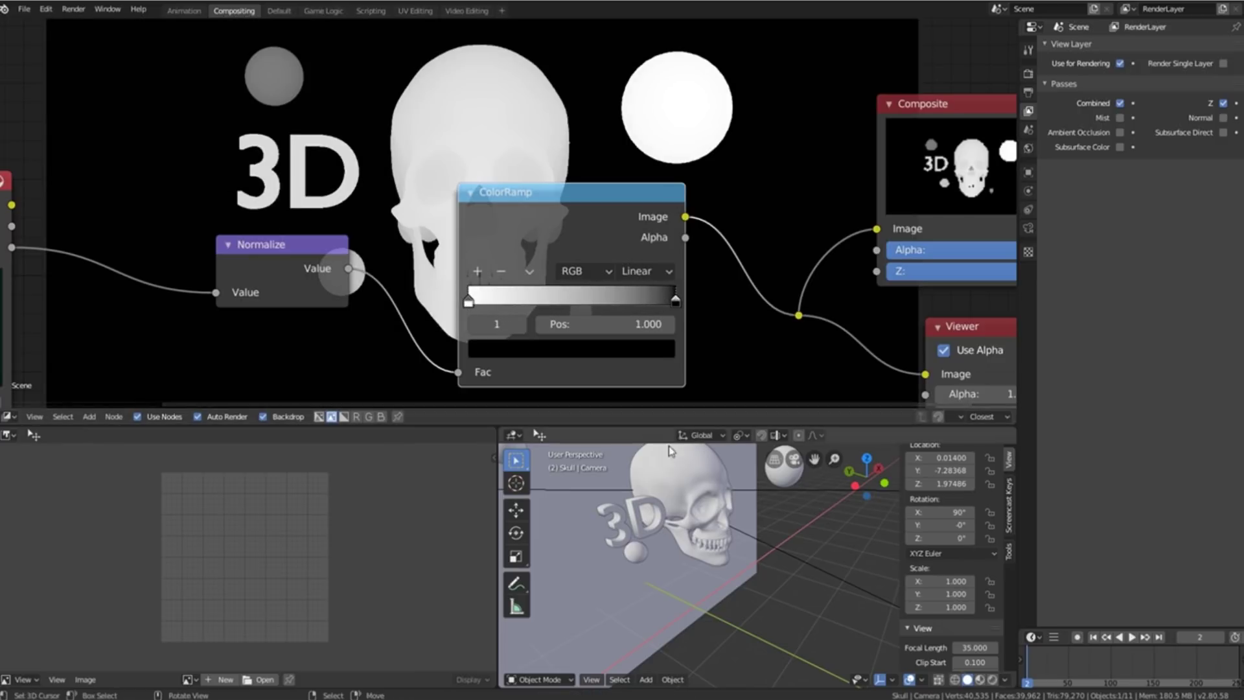
Enlarge the backdrop image and move the ColorRamp and Normalize nodes closer to the Render Layers node.
scroll(670, 363, "down", 2)
key("alt+v")
key("alt+v")
key("alt+v")
key("alt+v")
key("alt+v")
key("alt+v")
key("alt+v")
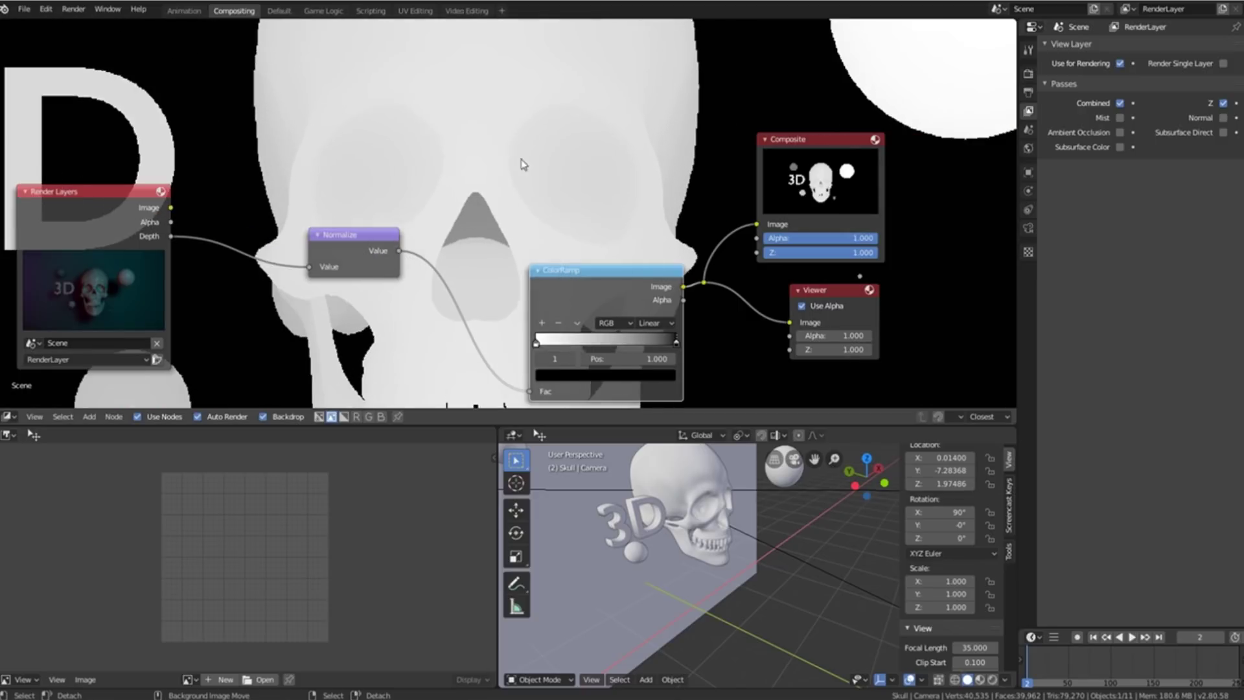
middle_click_drag(314, 144, 279, 209)
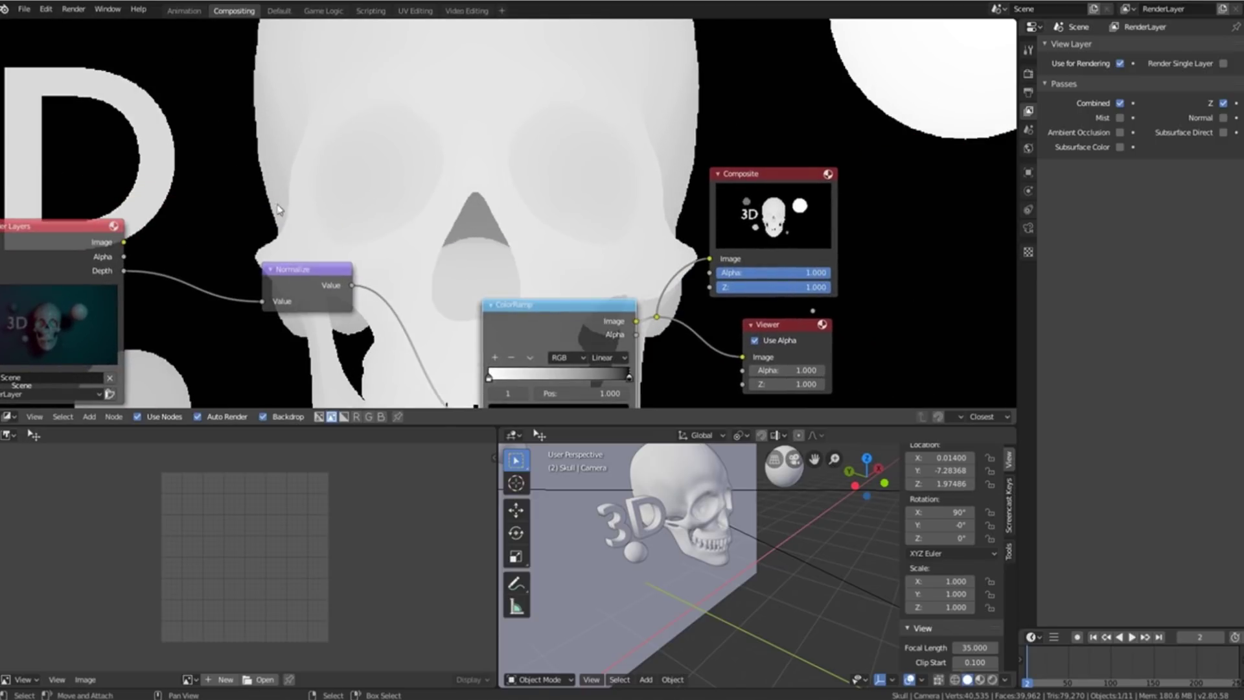
scroll(518, 281, "down", 7)
left_click_drag(555, 283, 477, 254)
left_click_drag(379, 251, 351, 252)
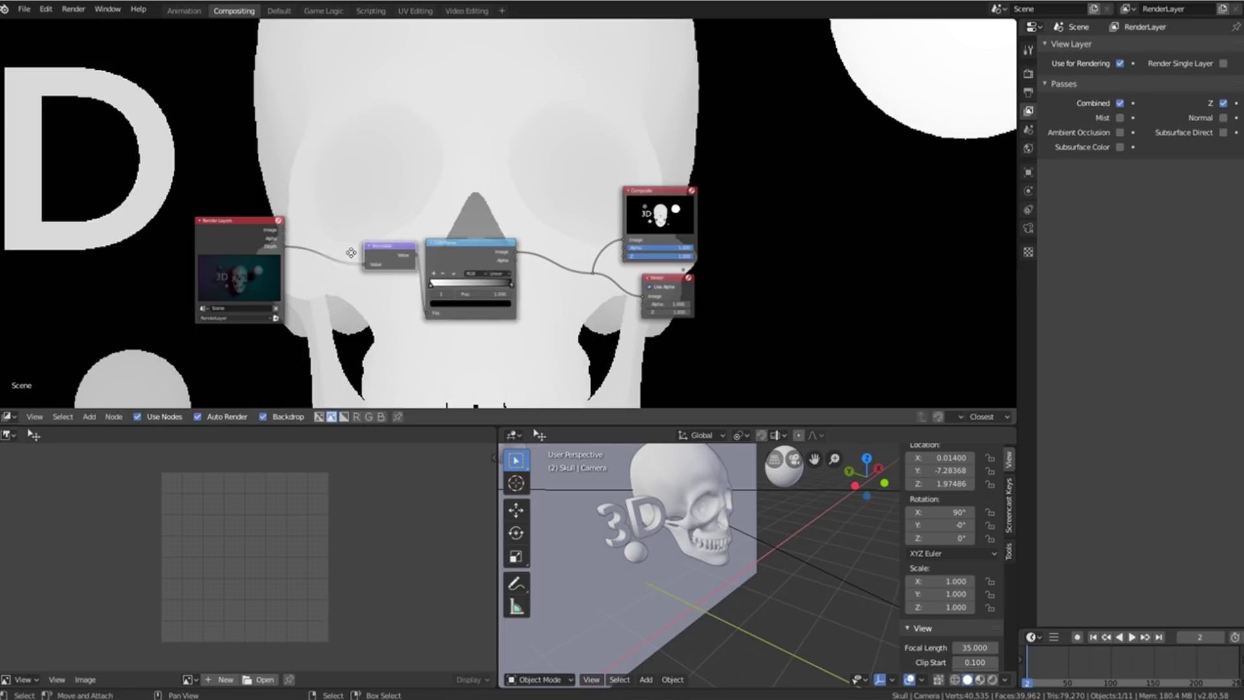
Insert a Blur node on the link between the ColorRamp node and the Reroute point.
key("shift+a")
mouse_move(388, 254)
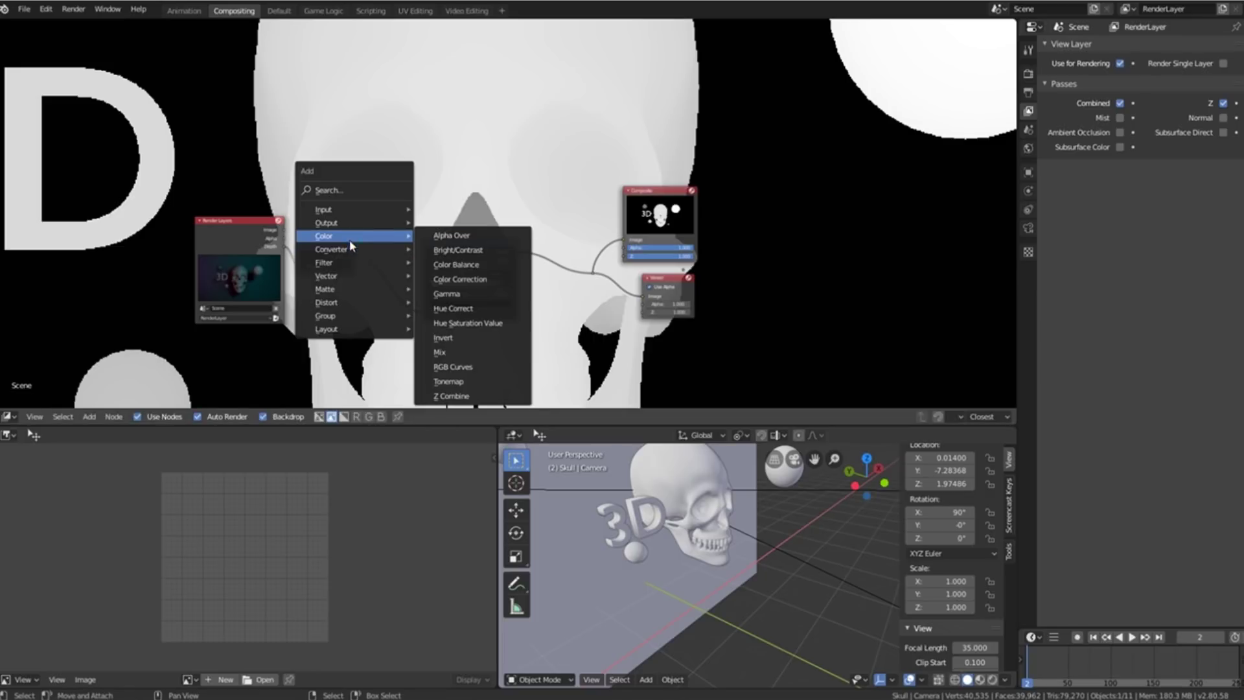
left_click(450, 287)
left_click(566, 234)
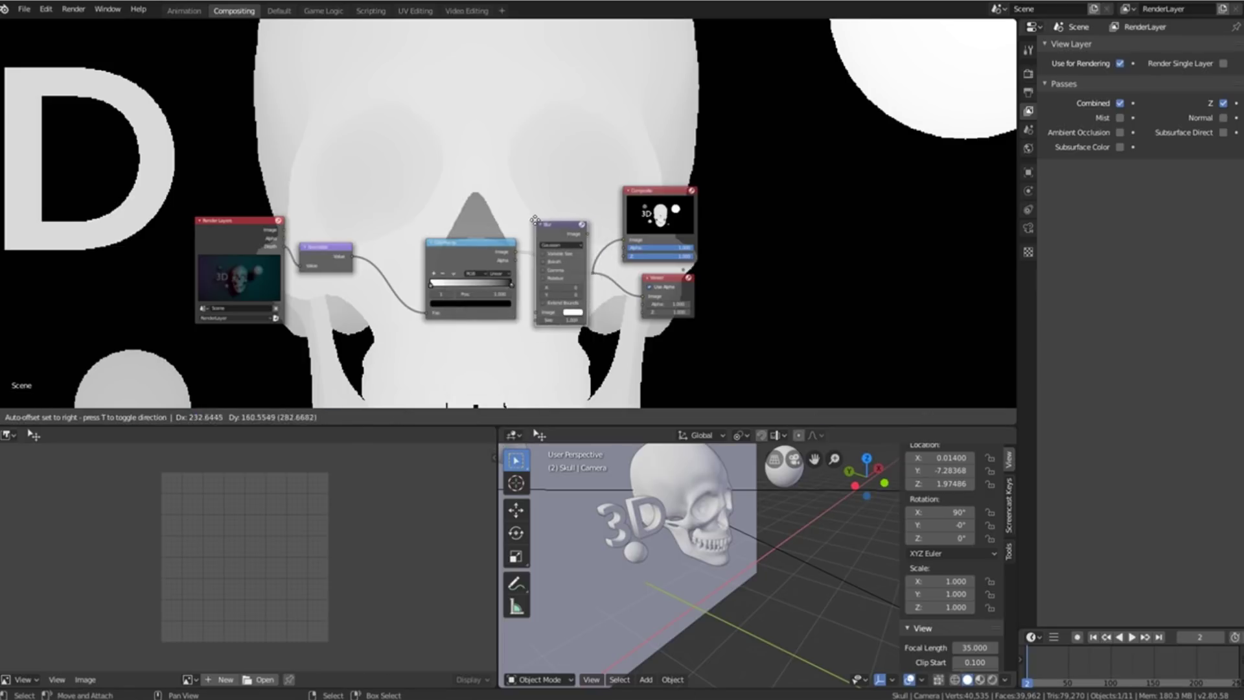
Set the Blur node's X and Y values to 5 and shrink the backdrop image.
scroll(570, 272, "up", 4)
left_click(502, 256)
type("5")
key("Return")
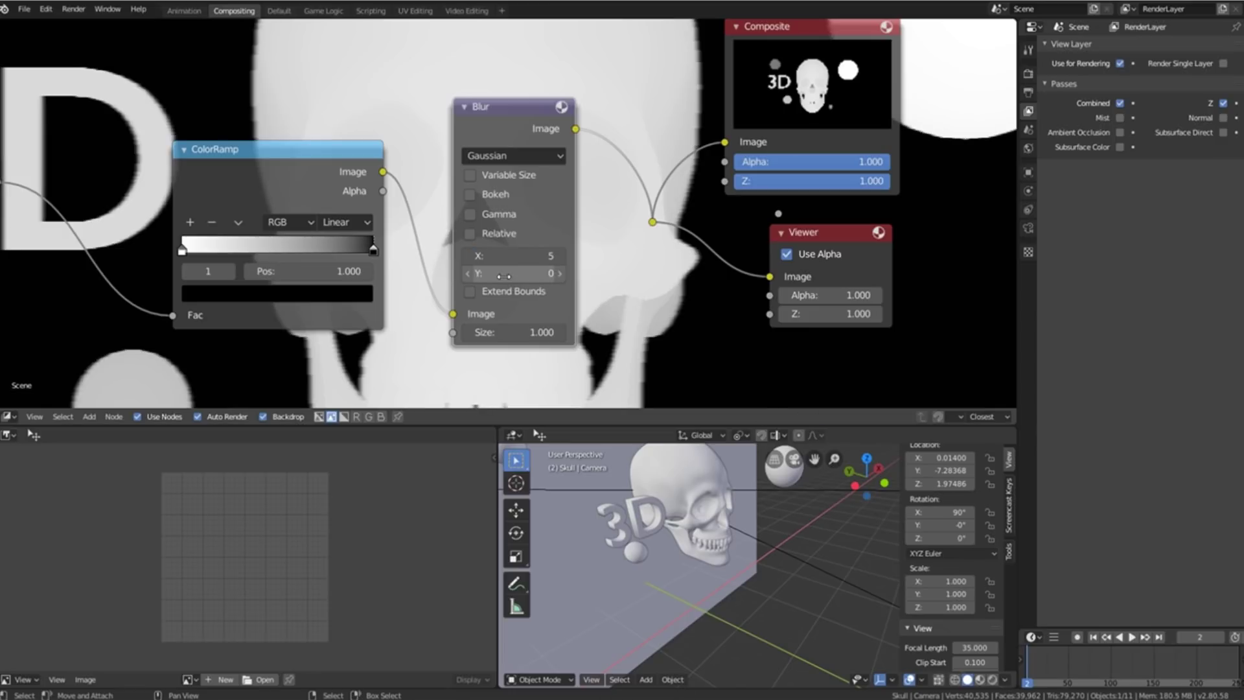
left_click(502, 273)
type("5")
key("Return")
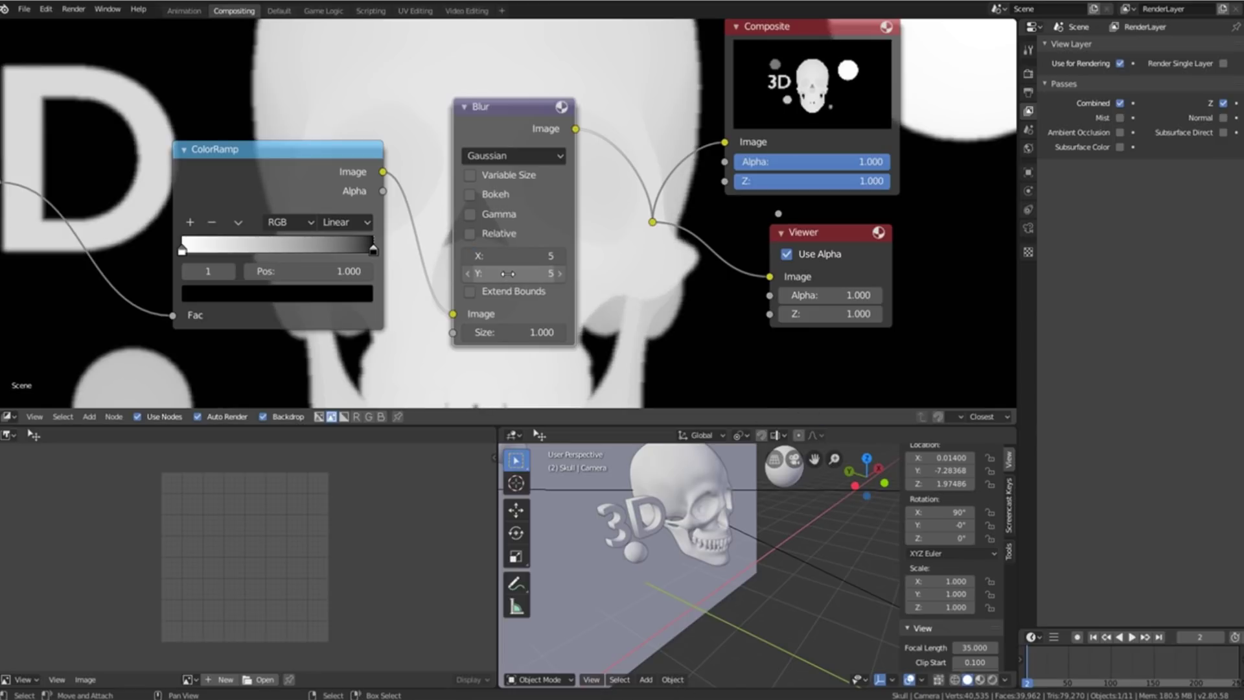
scroll(508, 274, "down", 3)
key("v")
key("v")
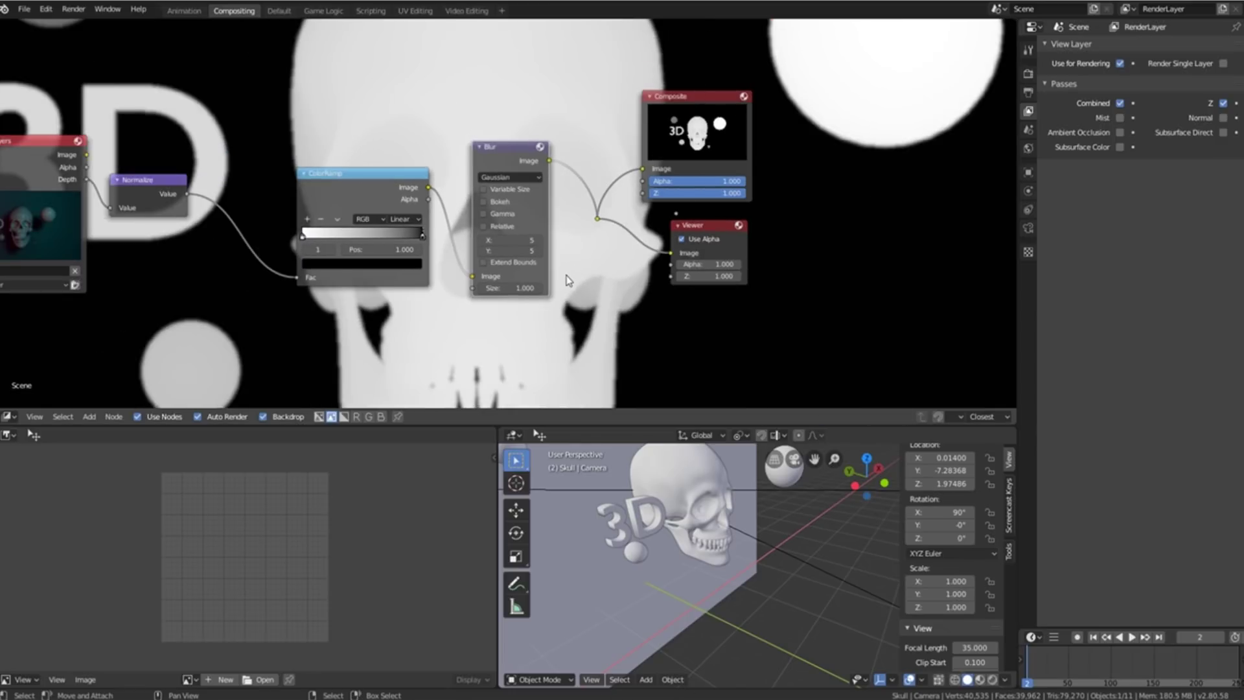
key("v")
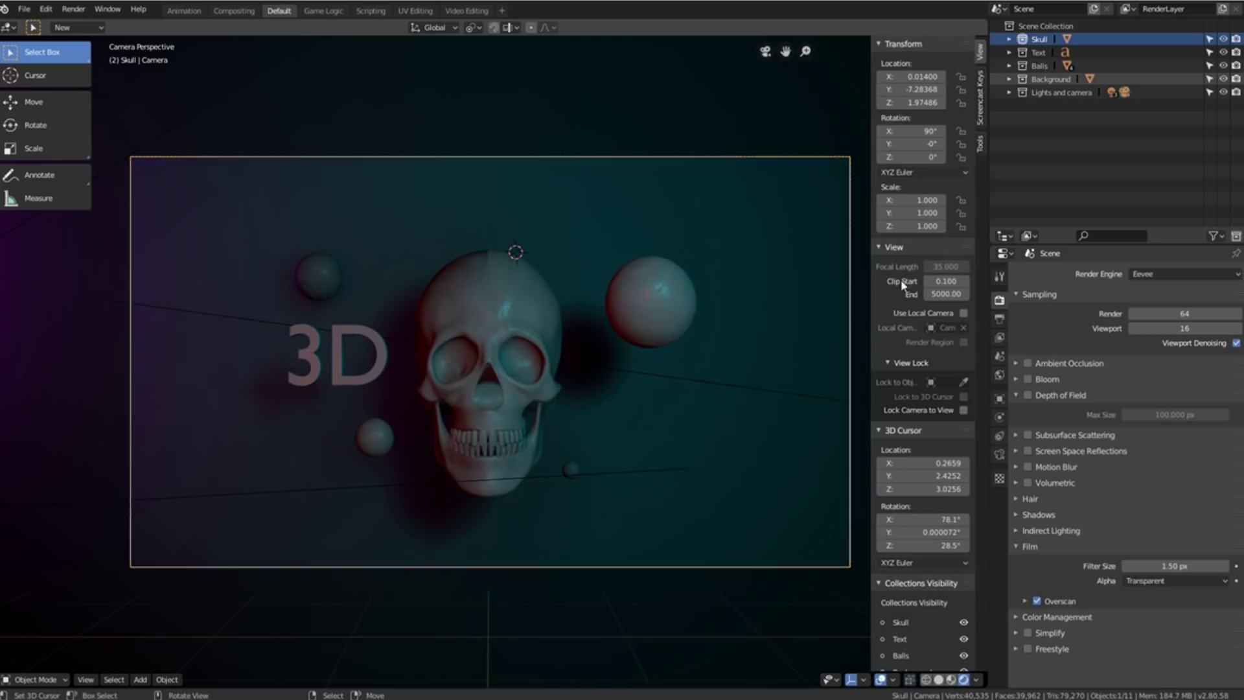
In the Default workspace, enable the view layer's Mist pass and select the camera.
left_click(1000, 338)
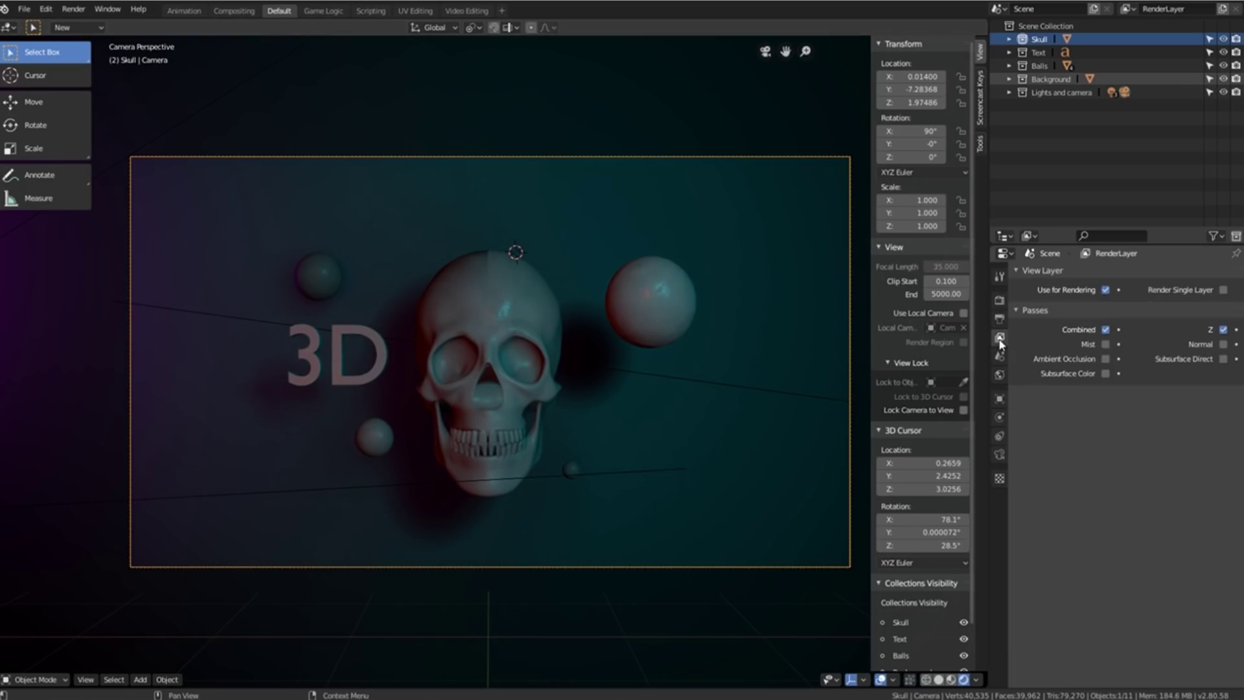
left_click(1106, 345)
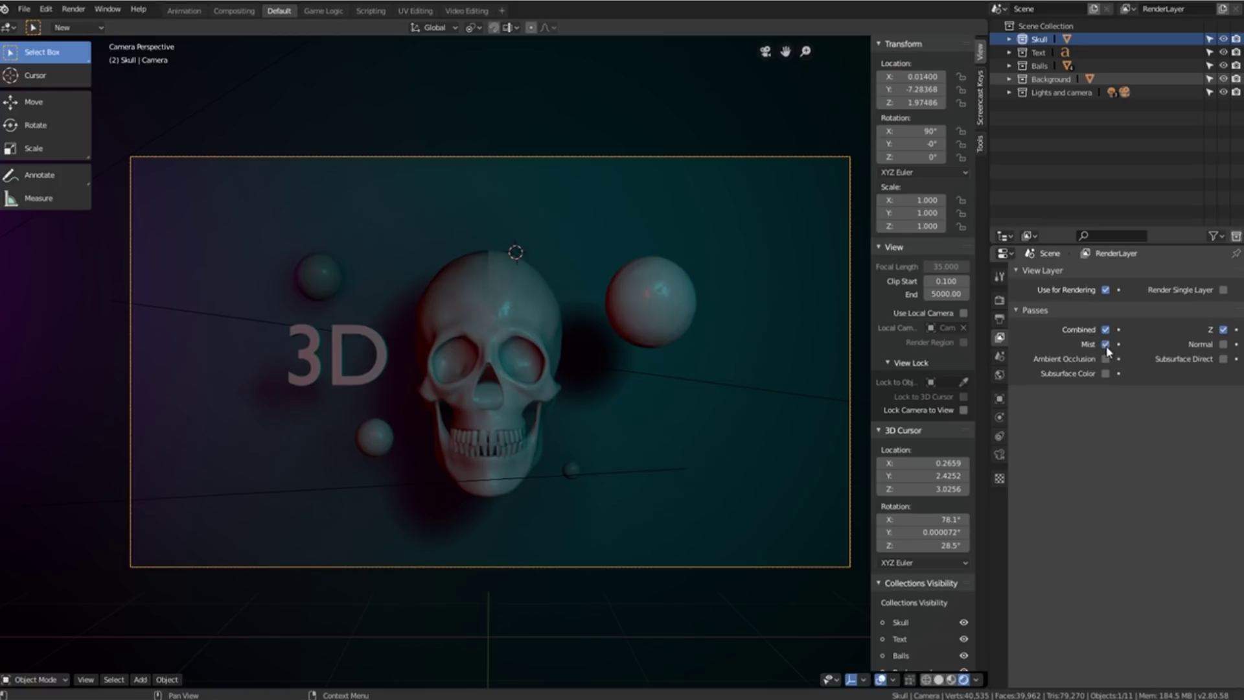
left_click(854, 382)
left_click(852, 388)
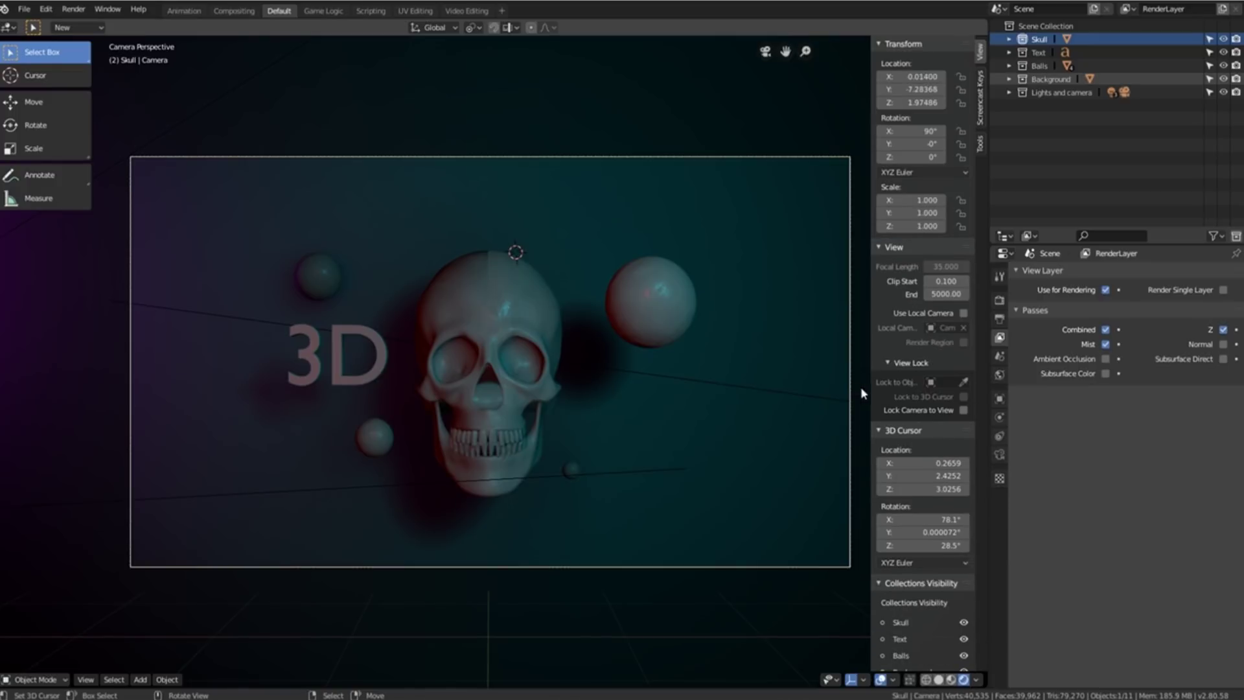
Enable the Mist display in the selected camera's Viewport Display settings.
left_click(999, 455)
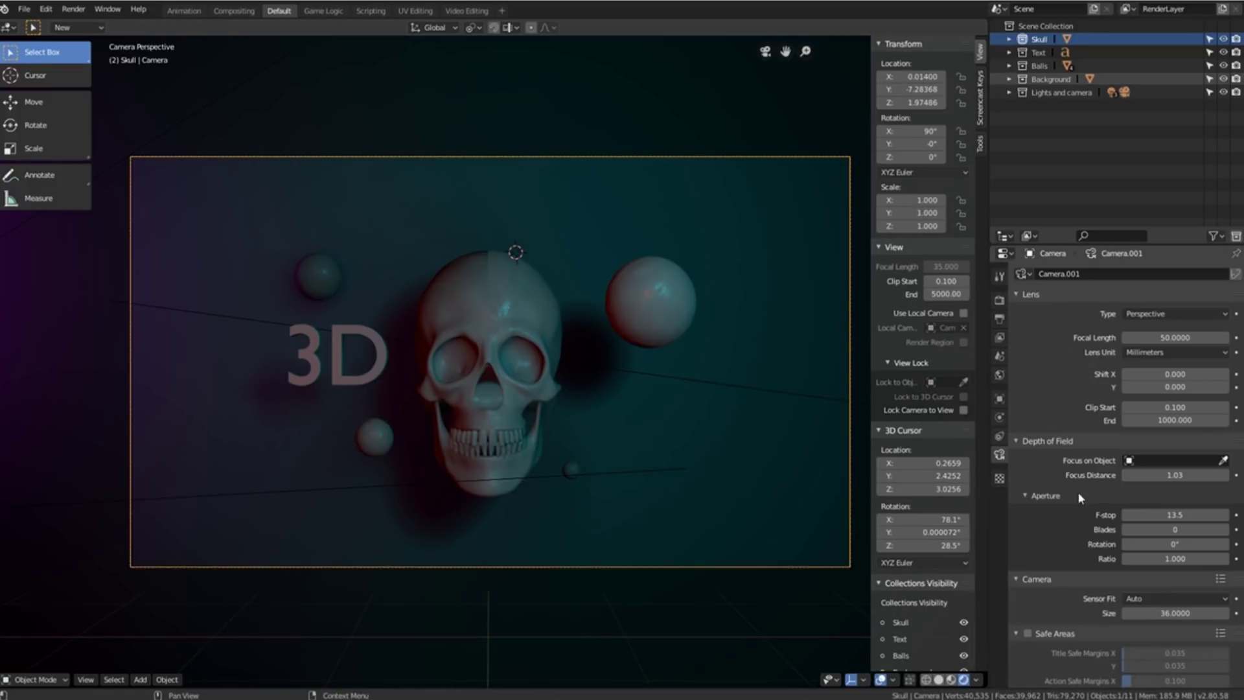
scroll(1071, 500, "down", 3)
scroll(1055, 482, "down", 4)
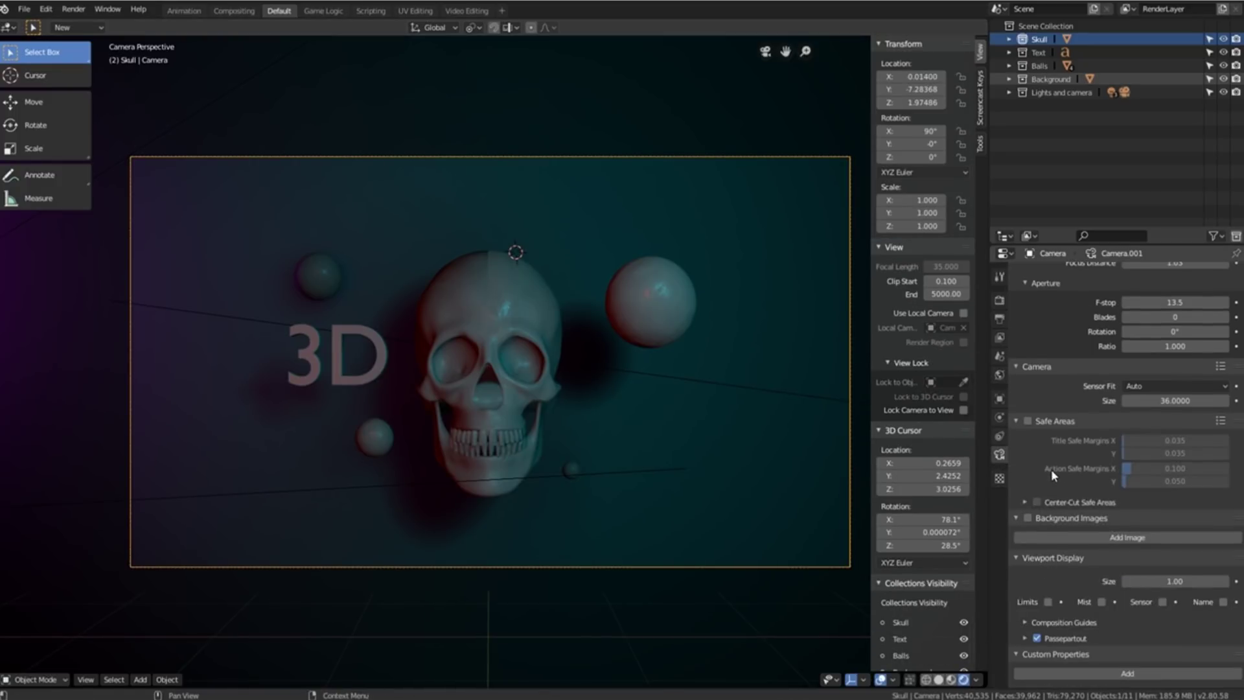
left_click(1027, 558)
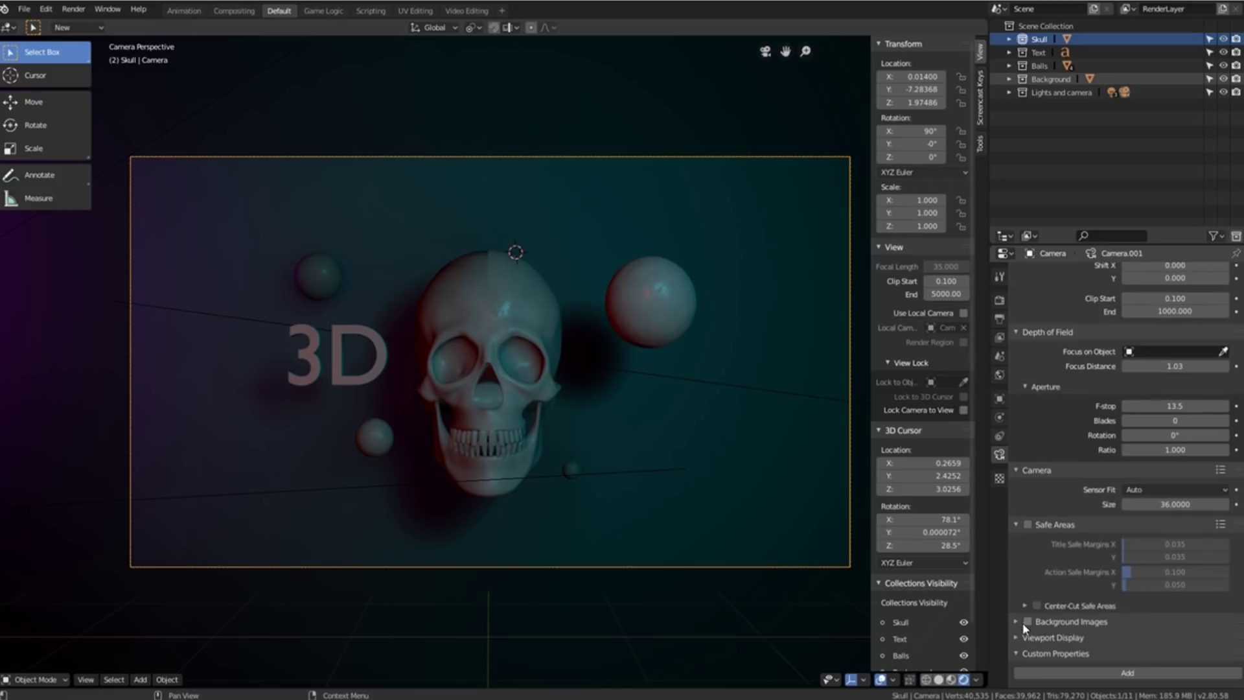
left_click(1025, 631)
scroll(1082, 570, "down", 3)
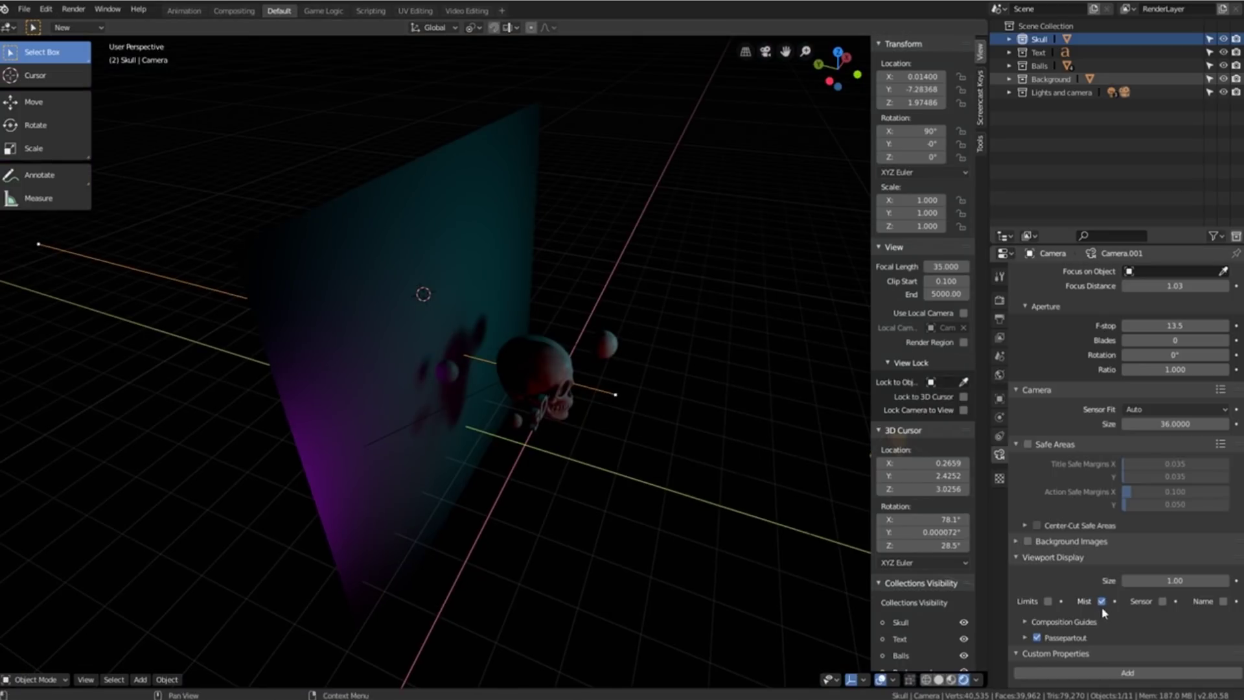
left_click(1104, 602)
left_click(1107, 602)
left_click(1104, 601)
left_click(1105, 601)
Set the world's Mist Pass start to 5.30 and its depth to about 6.20 to enclose the skull scene.
left_click(1000, 375)
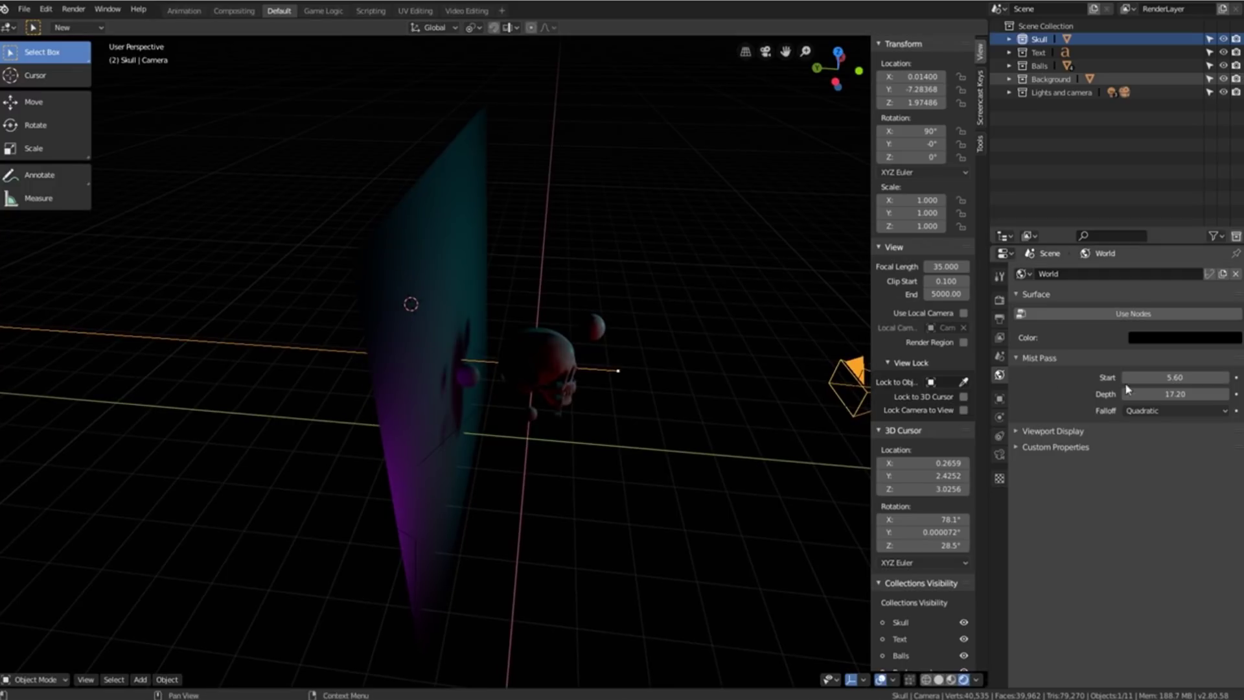
mouse_move(1149, 377)
left_mouse_down()
mouse_move(1102, 377)
mouse_move(1185, 394)
mouse_move(1131, 394)
left_mouse_up()
left_click_drag(1131, 394, 1115, 394)
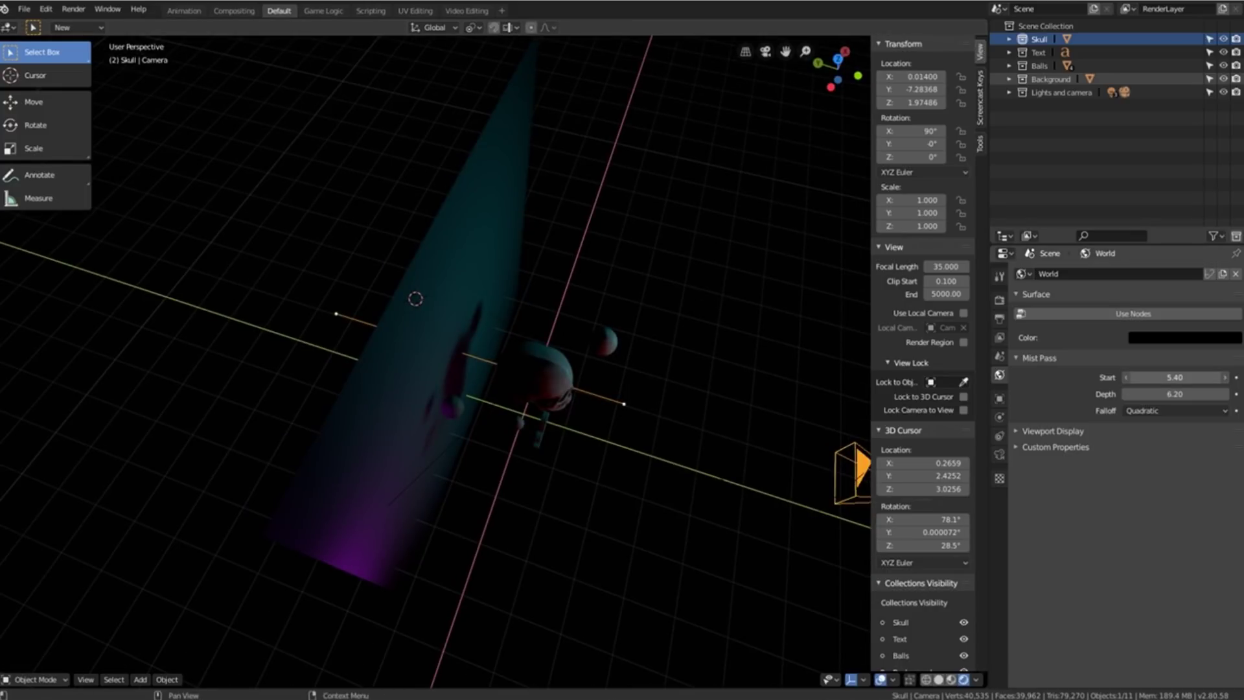
left_click_drag(1139, 377, 1143, 377)
mouse_move(739, 356)
middle_mouse_down()
mouse_move(714, 330)
mouse_move(575, 279)
mouse_move(632, 340)
mouse_move(720, 370)
middle_mouse_up()
middle_click_drag(816, 379, 856, 389)
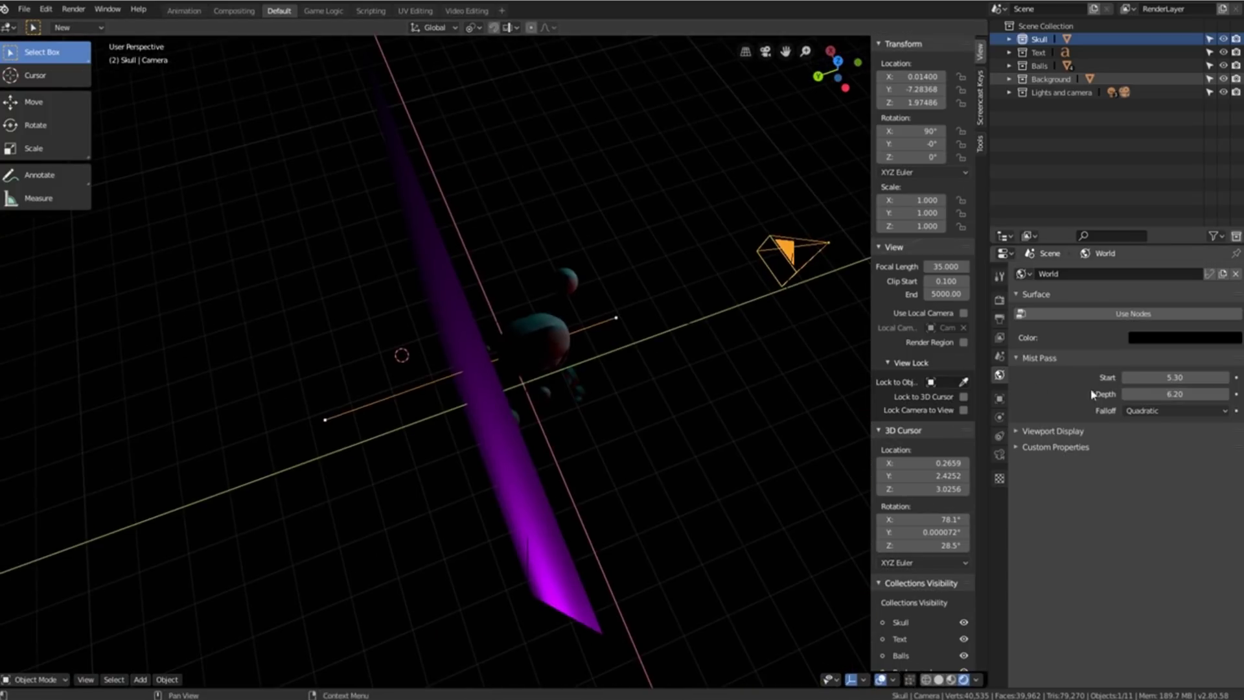
mouse_move(1175, 394)
left_mouse_down()
mouse_move(1142, 394)
mouse_move(1178, 394)
left_mouse_up()
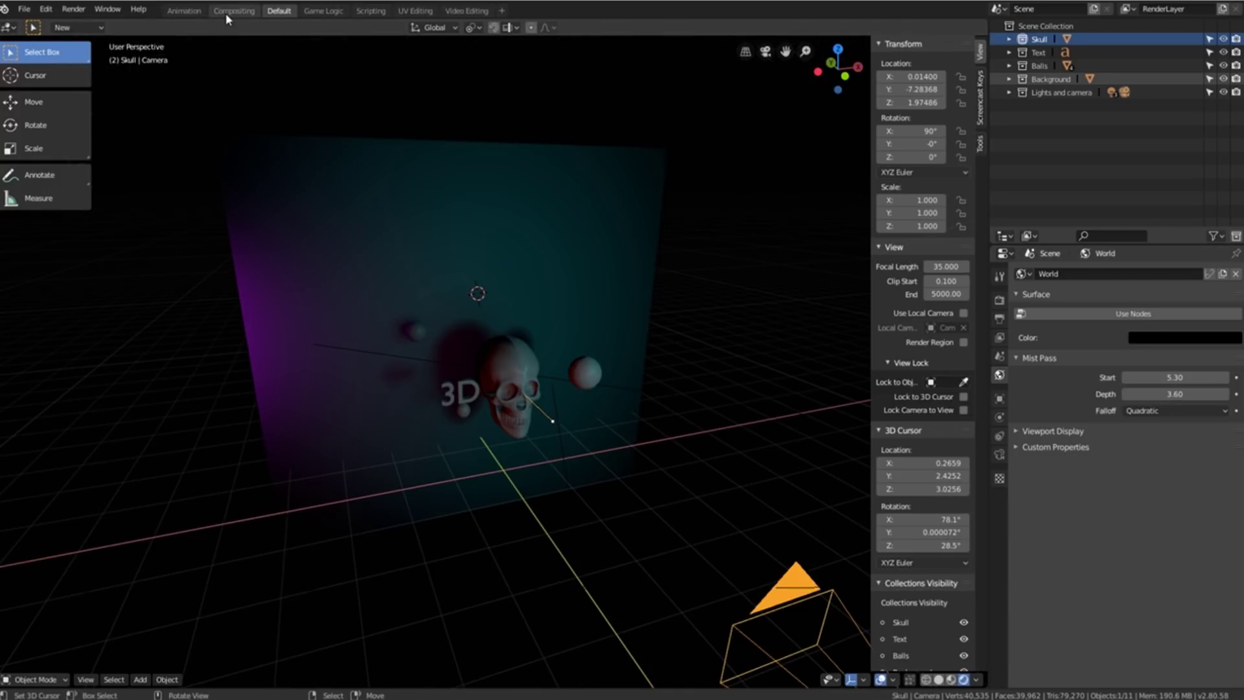
In the Compositing workspace, connect the Render Layers Mist output to the Reroute point and move the Normalize, ColorRamp and Blur nodes below the link.
left_click(227, 12)
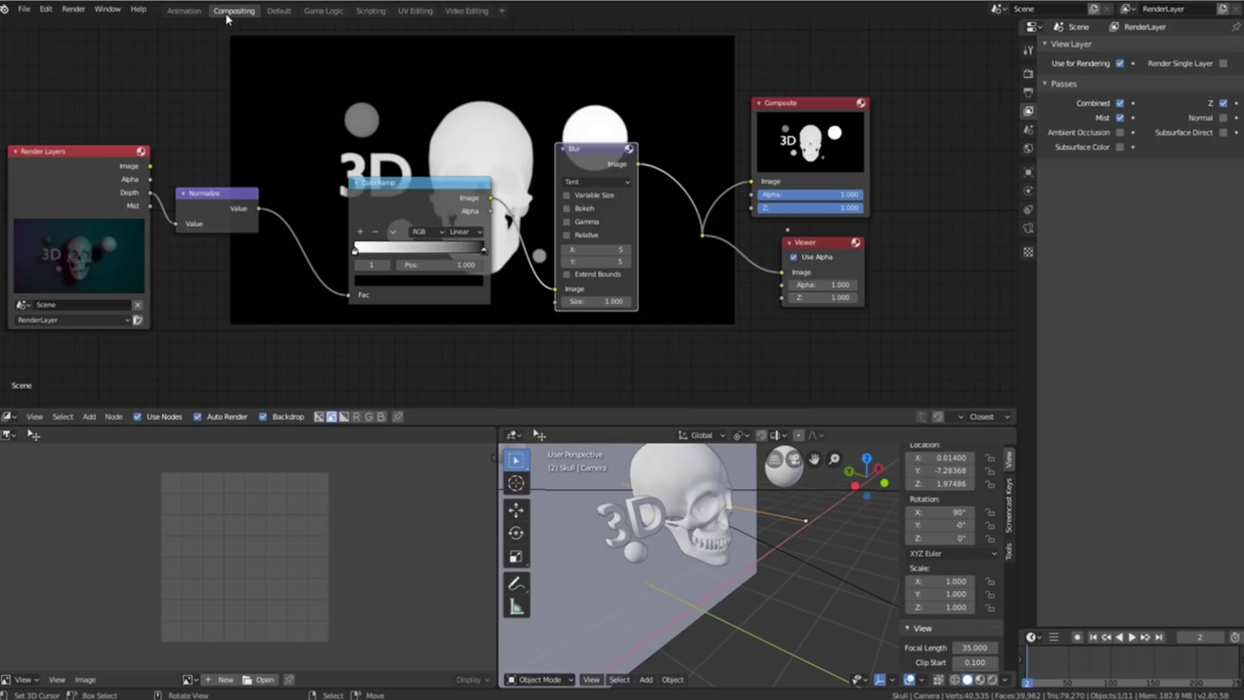
left_click_drag(162, 169, 713, 200)
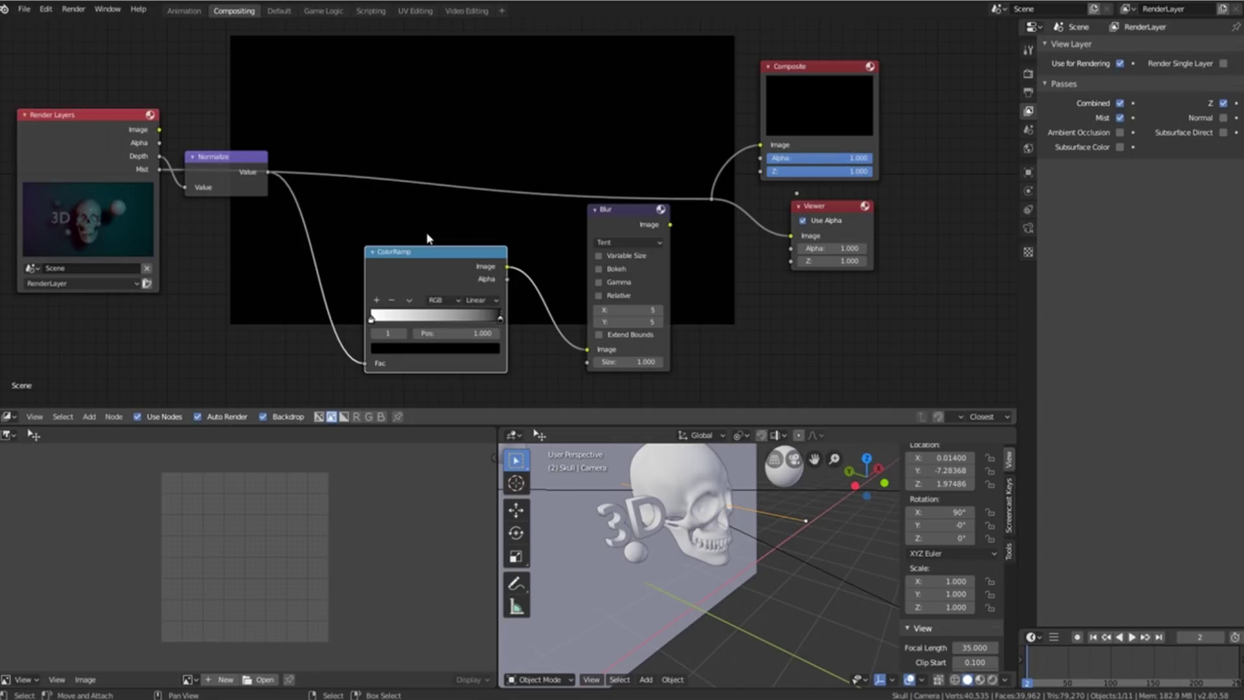
left_click_drag(234, 162, 237, 248)
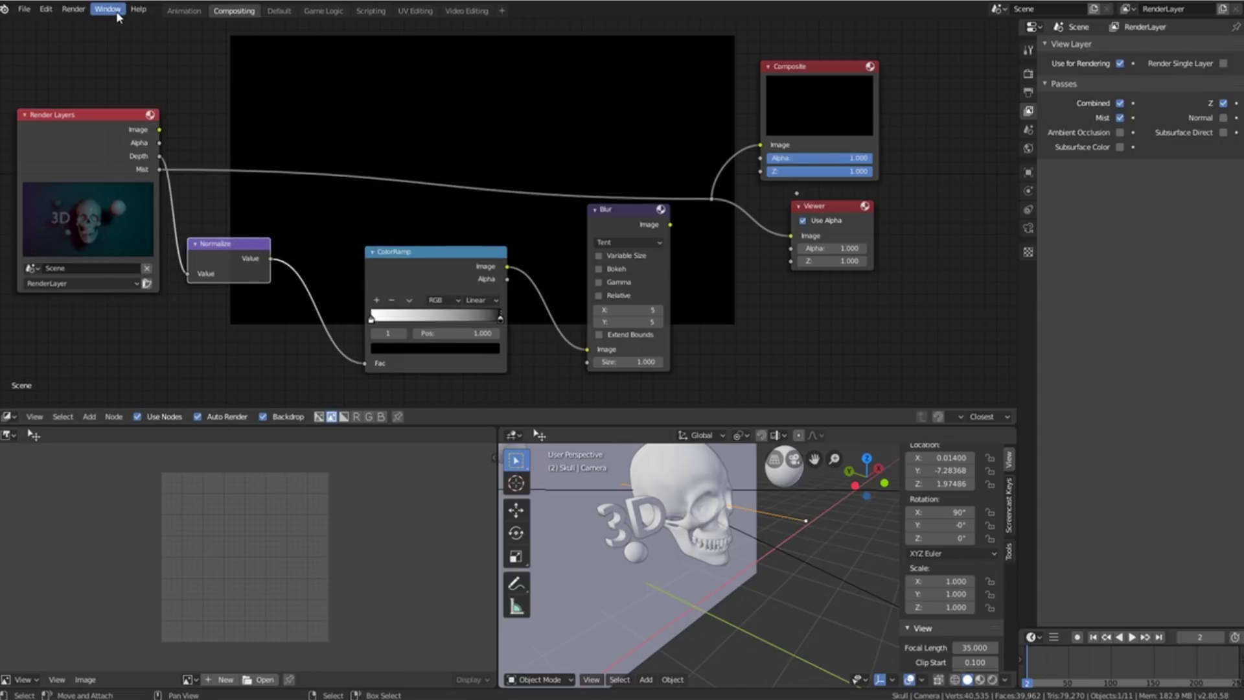
Render the scene and delete the Blur and Normalize nodes from the compositing tree.
left_click(74, 10)
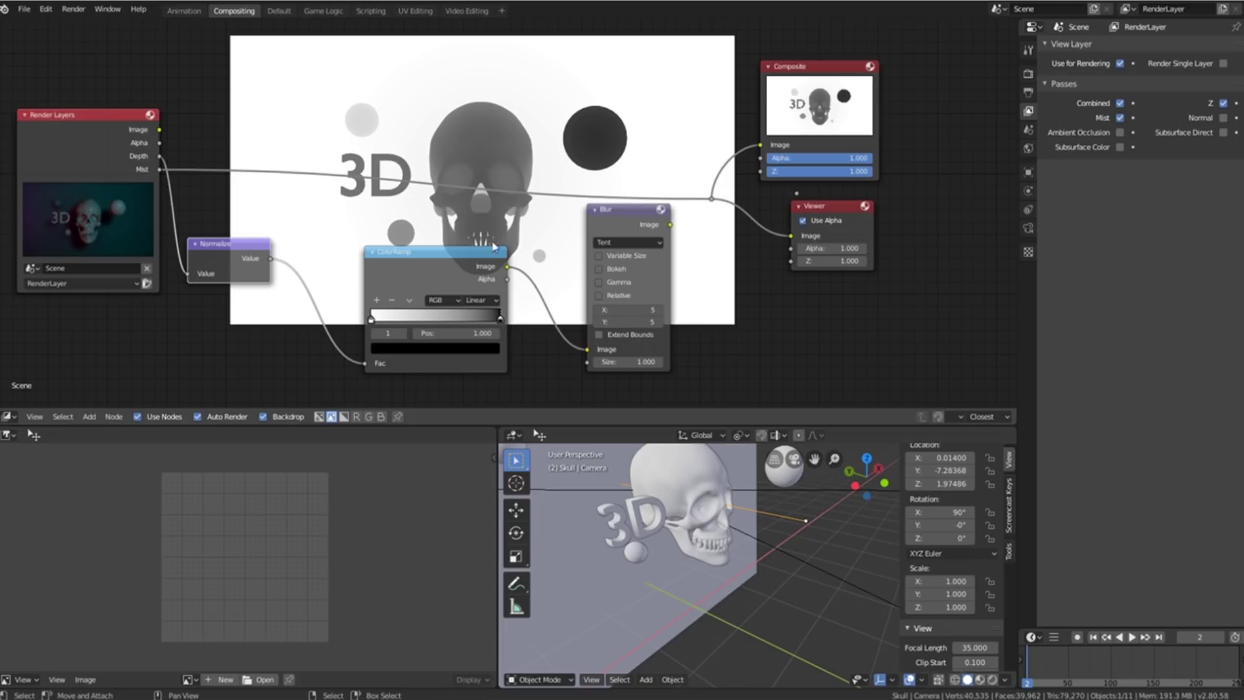
middle_click_drag(494, 247, 457, 258)
right_click(594, 240)
left_click(595, 241)
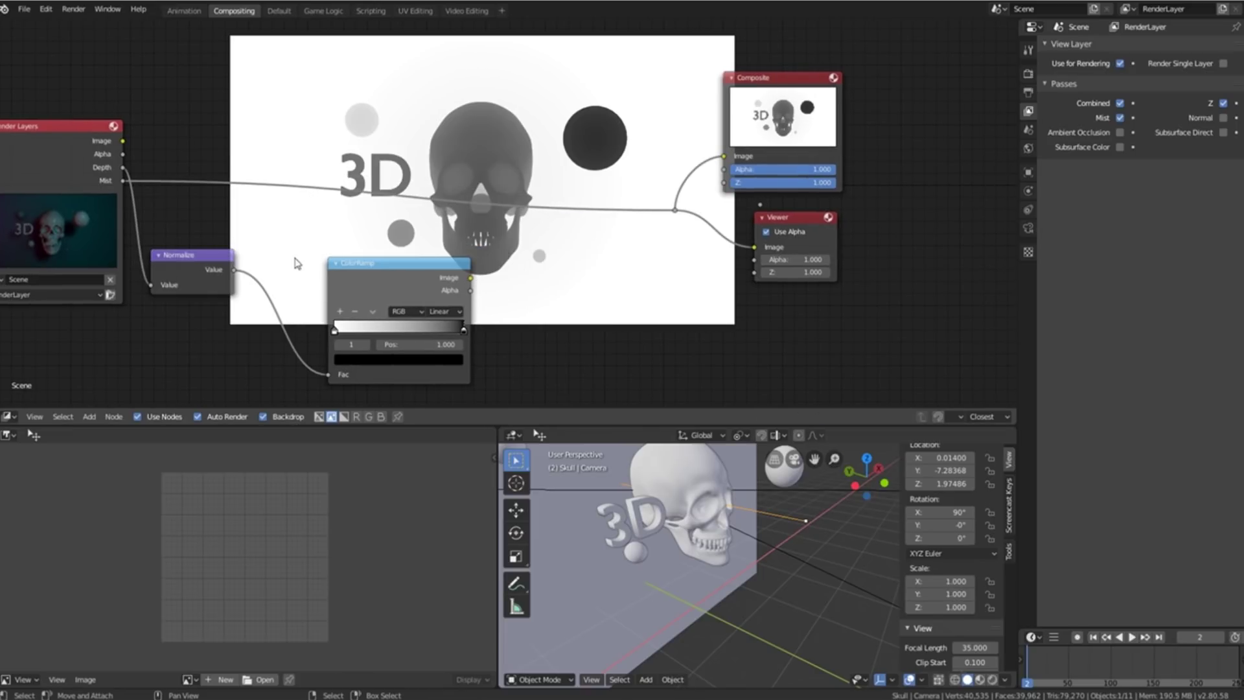
left_click(191, 265)
key("x")
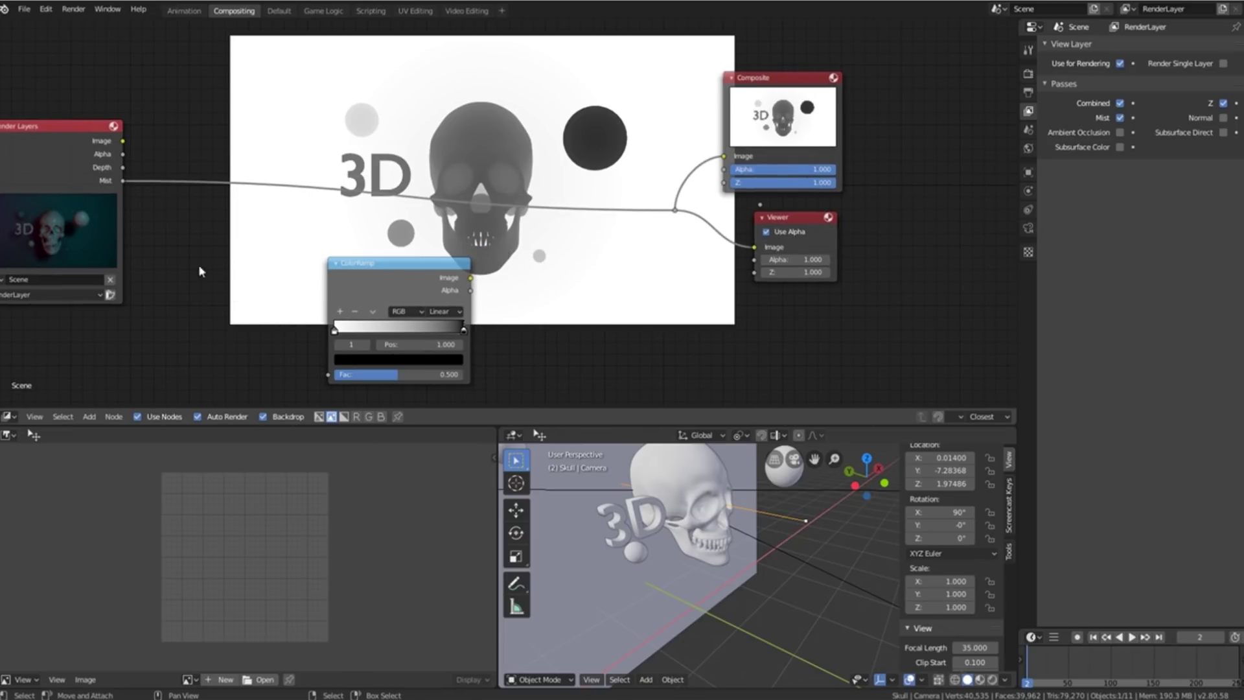
Insert the ColorRamp node into the Mist link and move its black stop to position 0.750.
left_click_drag(367, 269, 393, 131)
scroll(437, 247, "up", 4)
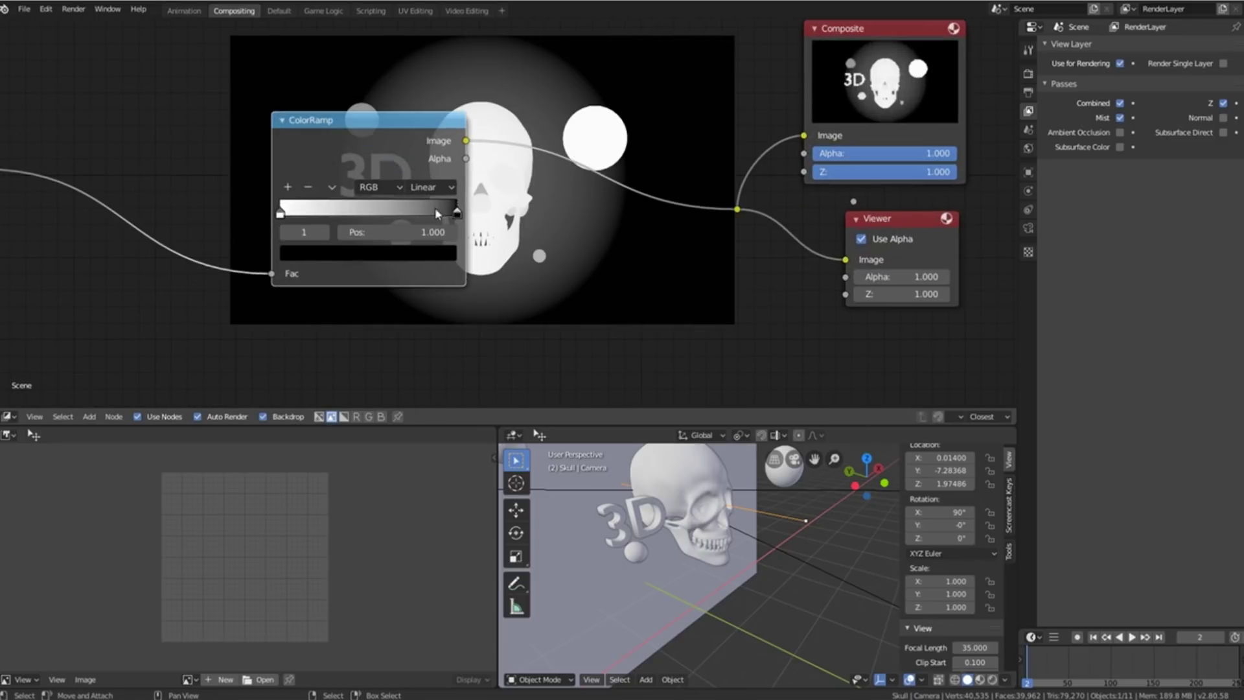
middle_click_drag(436, 208, 529, 258)
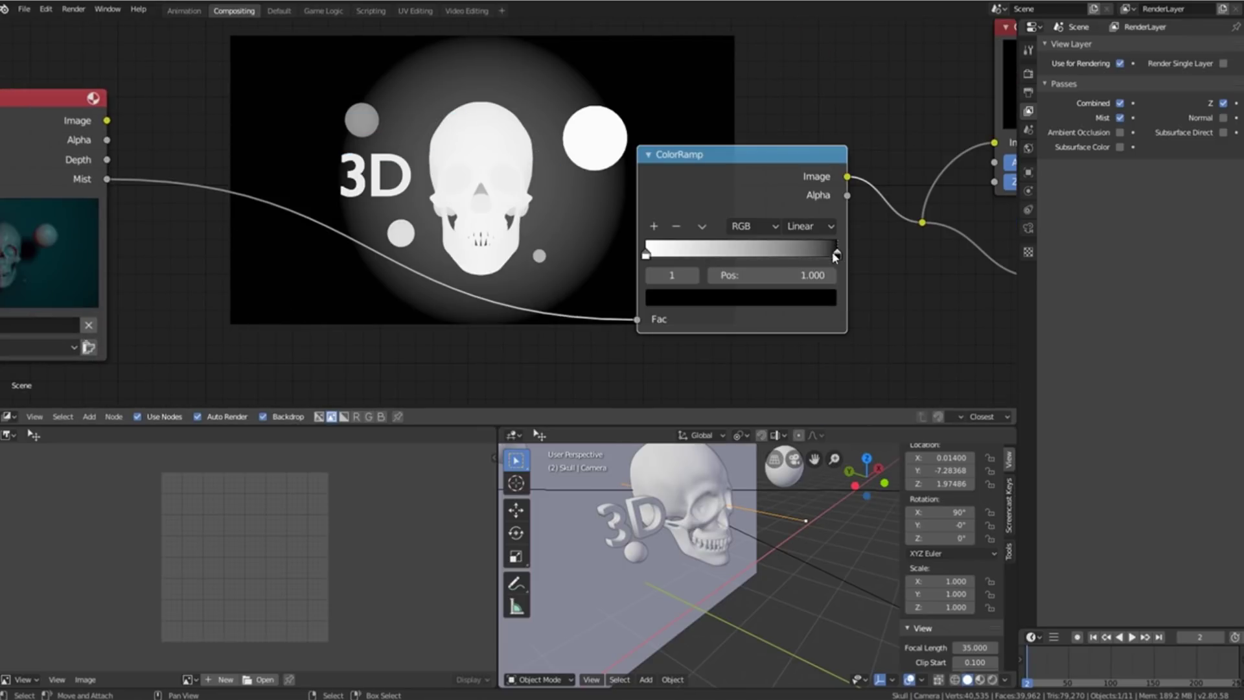
left_click_drag(836, 257, 790, 255)
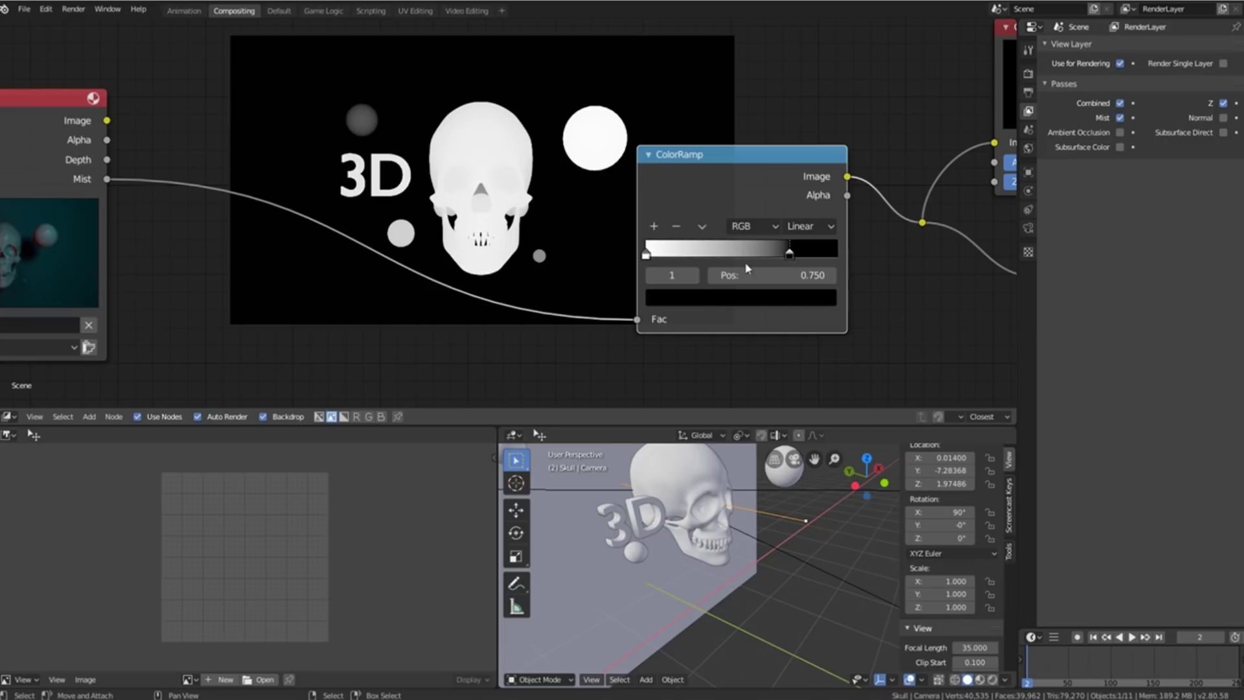
Add a grey stop to the color ramp at position 0.134 and move the white stop to 0.036.
left_click(655, 229)
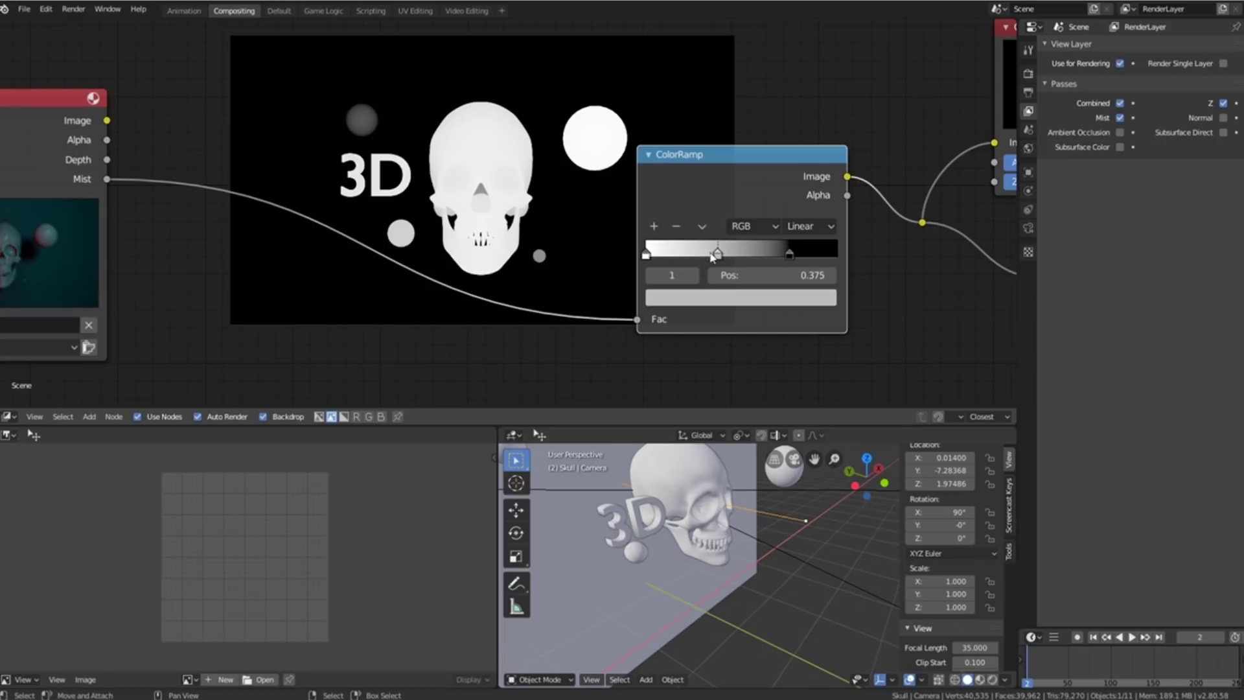
left_click_drag(721, 256, 660, 258)
scroll(481, 232, "up", 4)
scroll(484, 227, "down", 4)
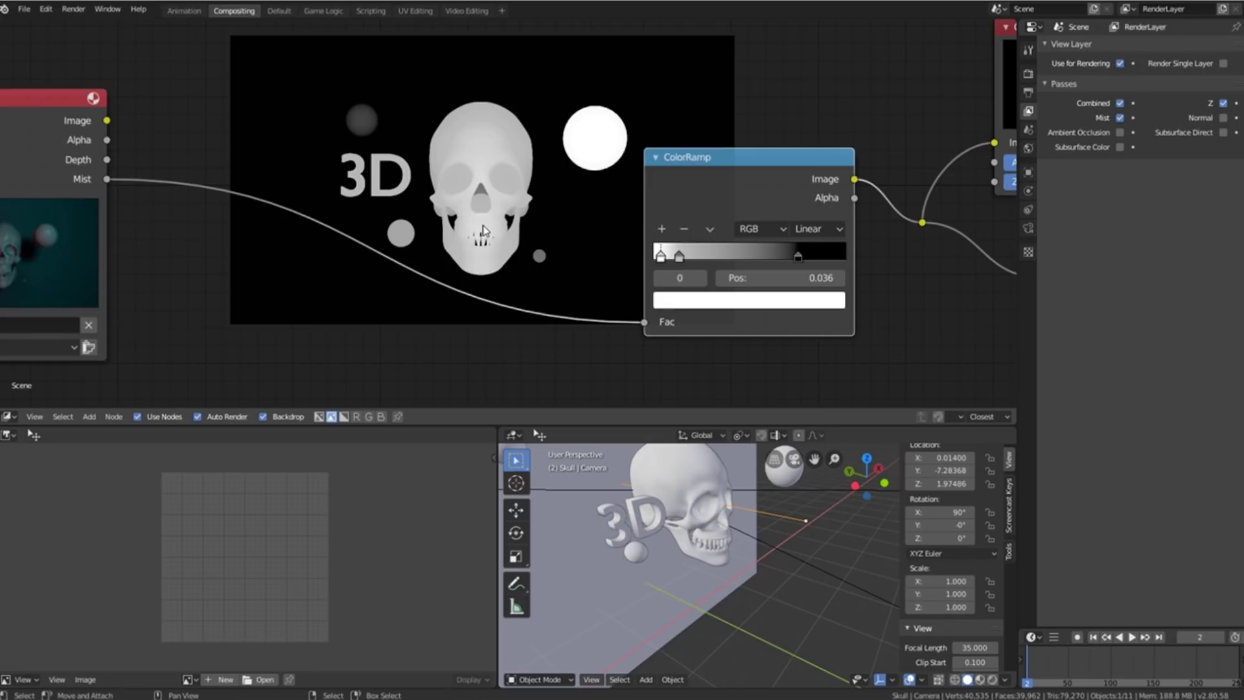
Enlarge the backdrop preview and move the color ramp's white stop to about 0.045.
scroll(486, 231, "up", 1)
key("v")
key("v")
key("v")
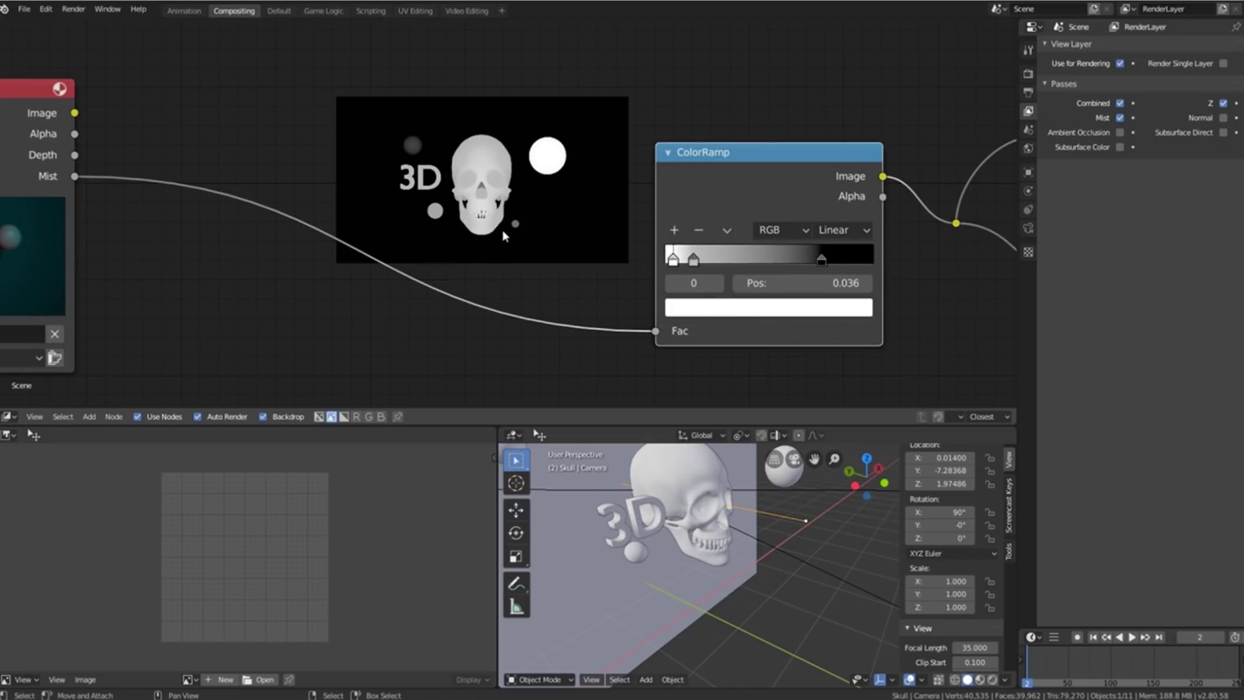
key("alt+v")
key("alt+v")
key("alt+v")
key("alt+v")
key("alt+v")
key("alt+v")
key("alt+v")
left_click_drag(676, 259, 678, 261)
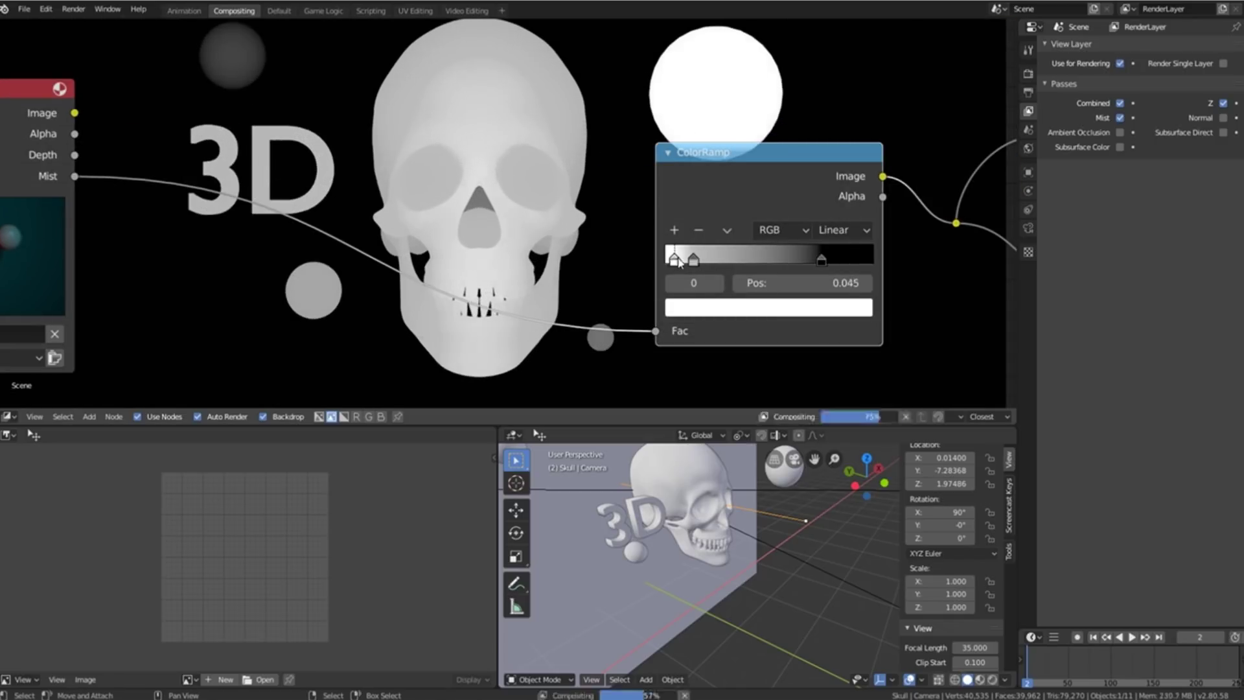
scroll(680, 262, "down", 3)
scroll(454, 214, "up", 1)
scroll(398, 189, "down", 2)
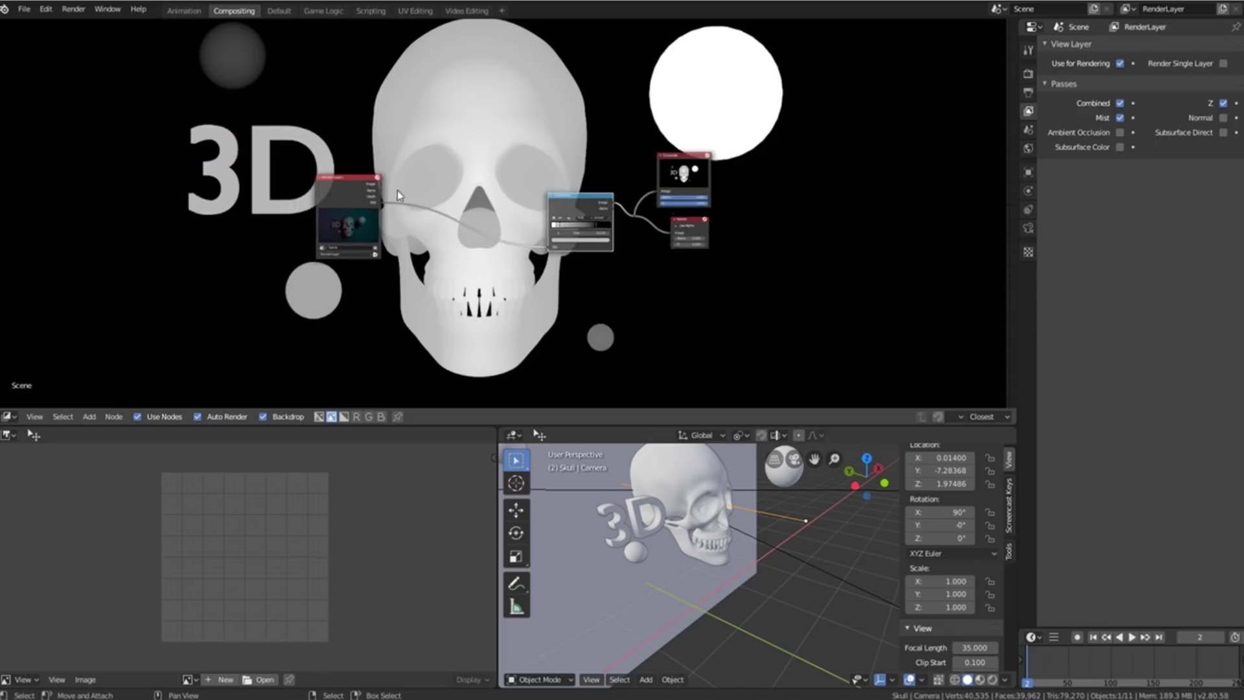
scroll(398, 189, "up", 2)
scroll(528, 220, "up", 2)
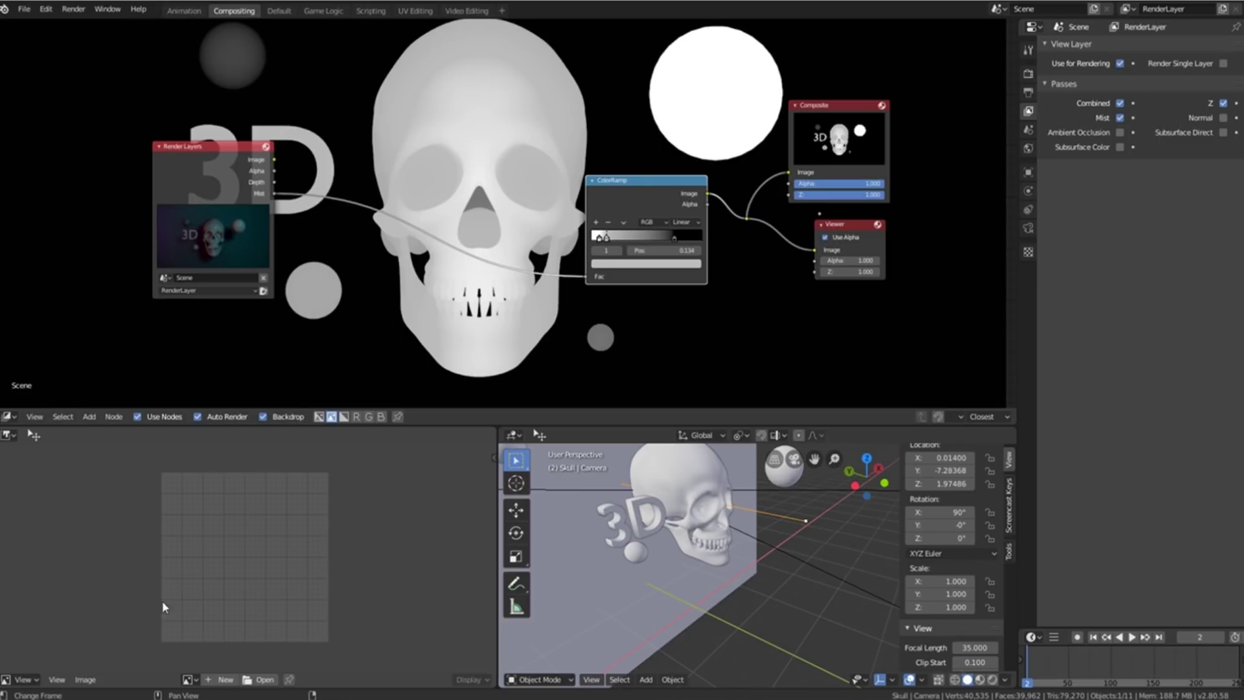
Show the Render Result in the image editor and fit the whole picture in its view.
left_click(188, 680)
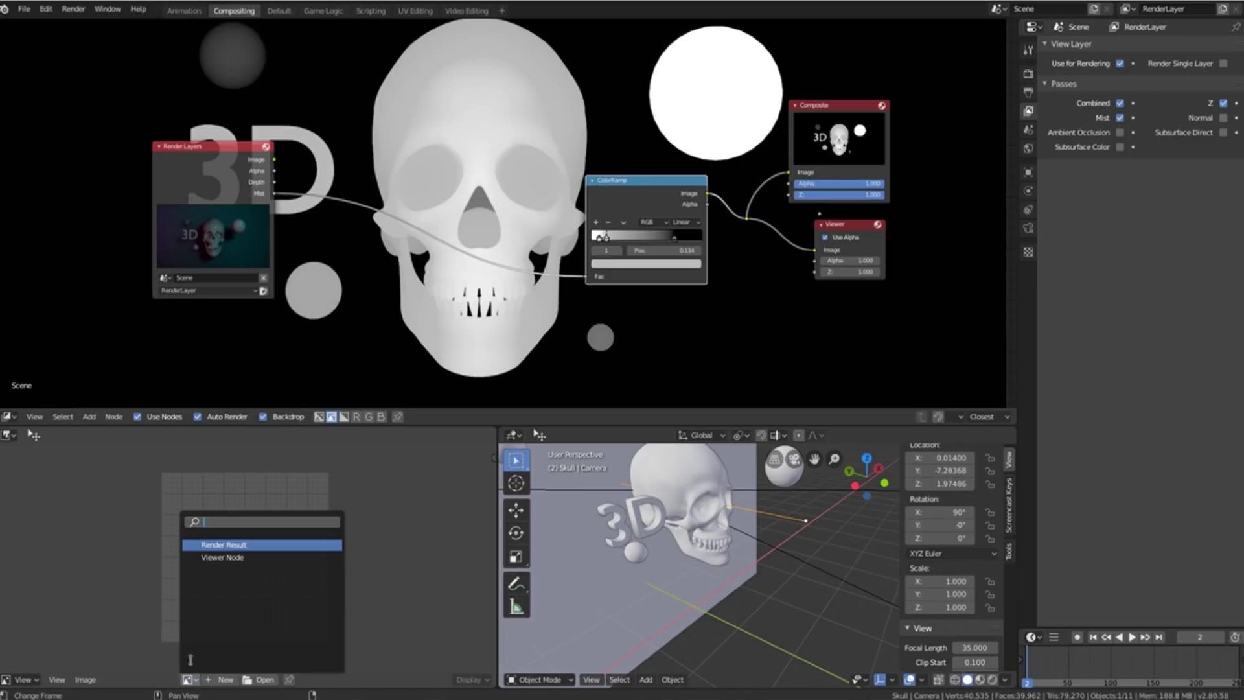
left_click(224, 545)
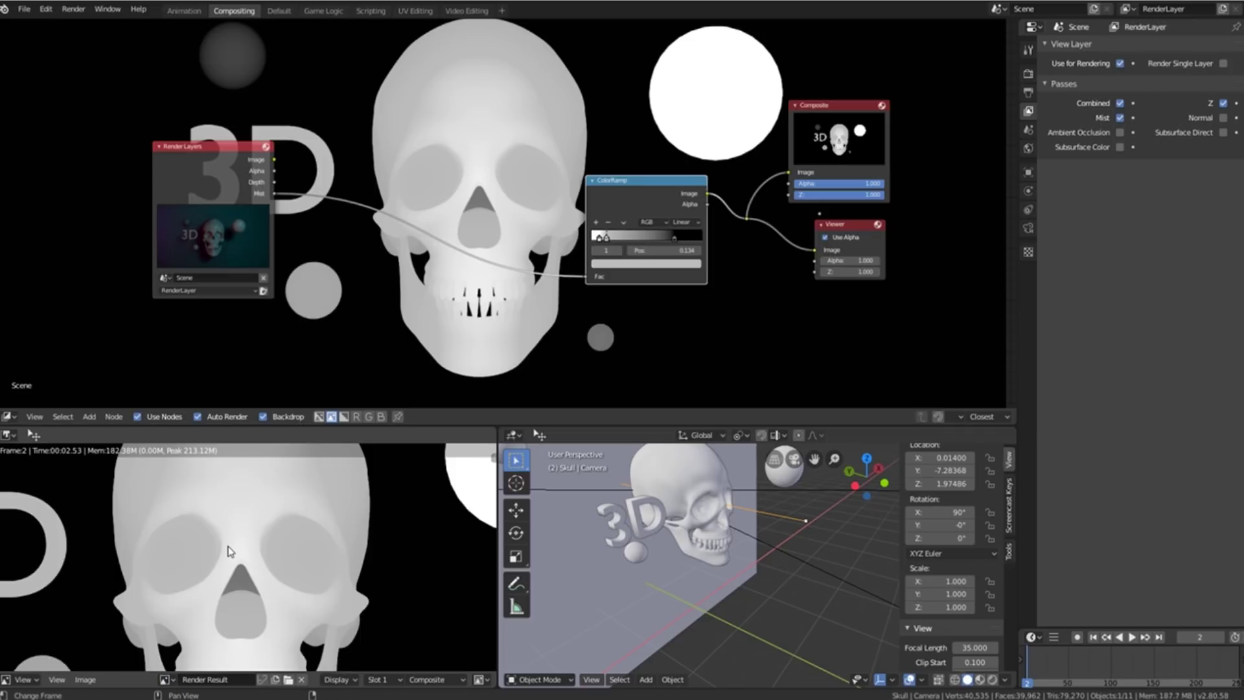
scroll(237, 564, "down", 1)
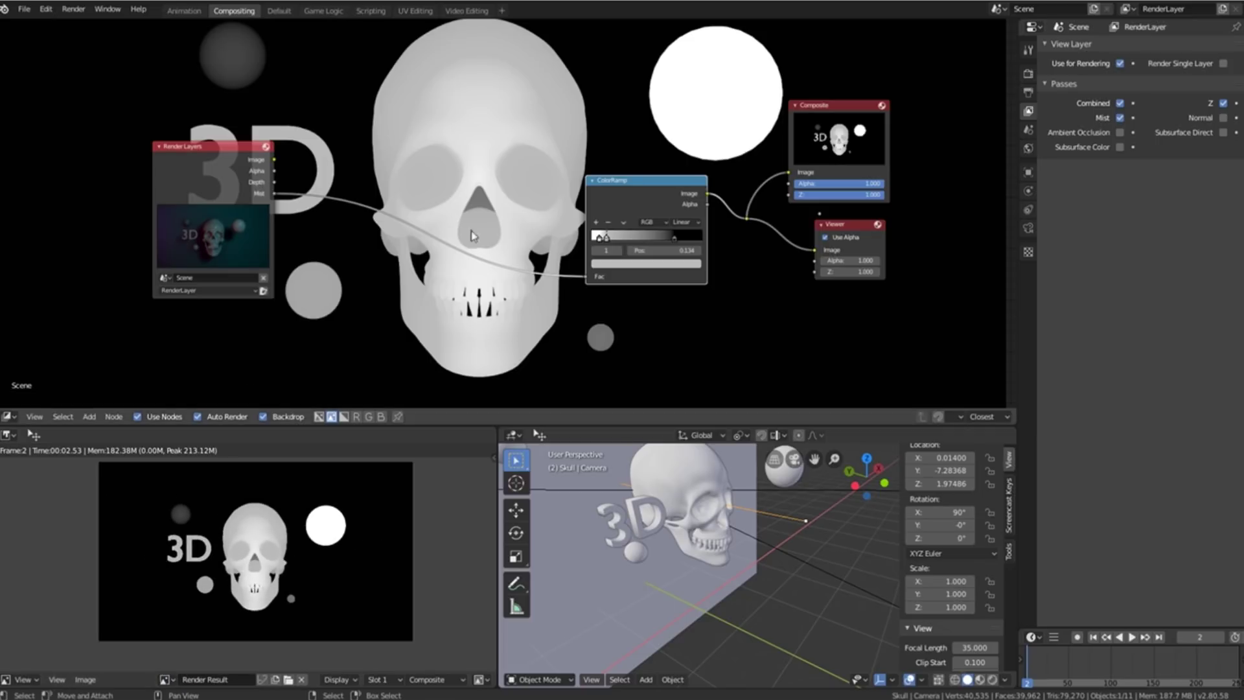
middle_click_drag(279, 562, 258, 571)
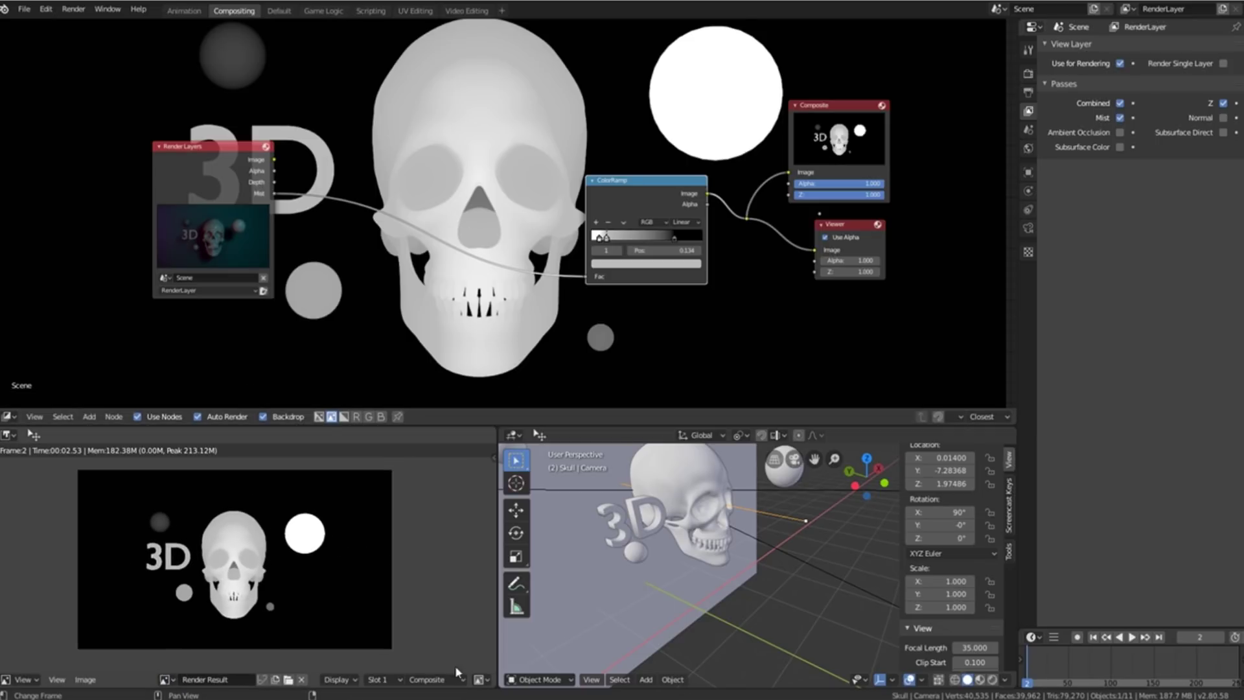
Display the Render Result's RenderLayer image and save it to the Desktop as skull.png.
left_click(438, 681)
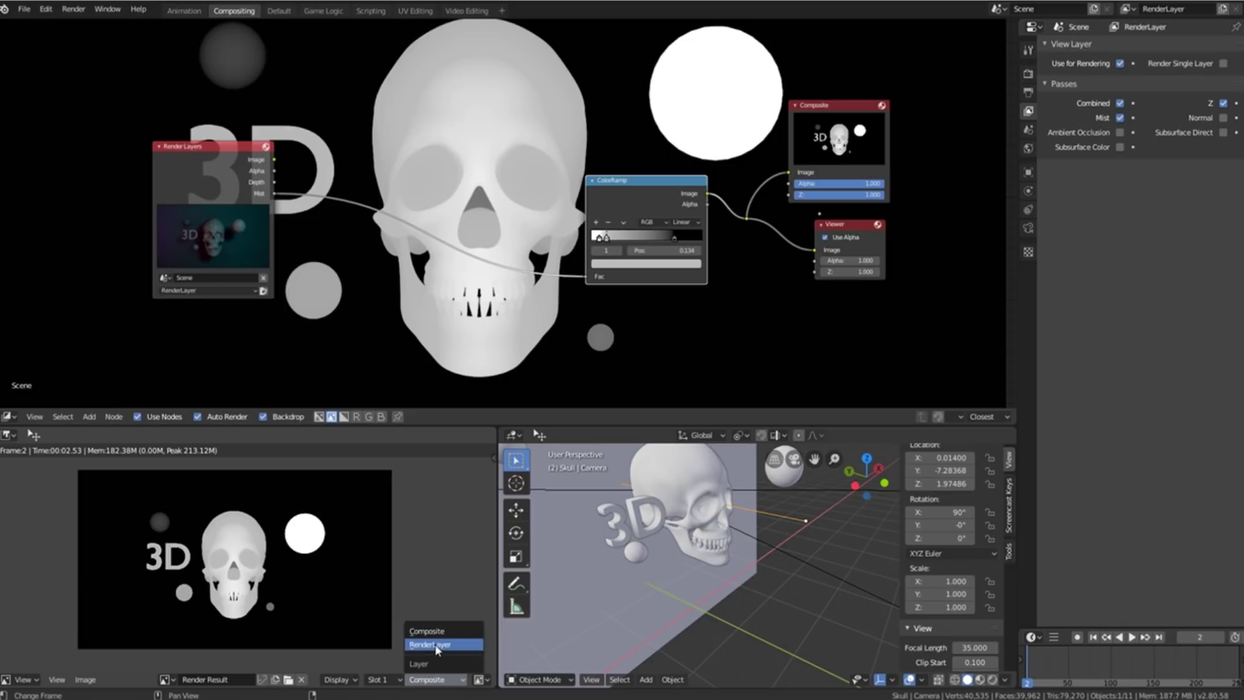
left_click(430, 645)
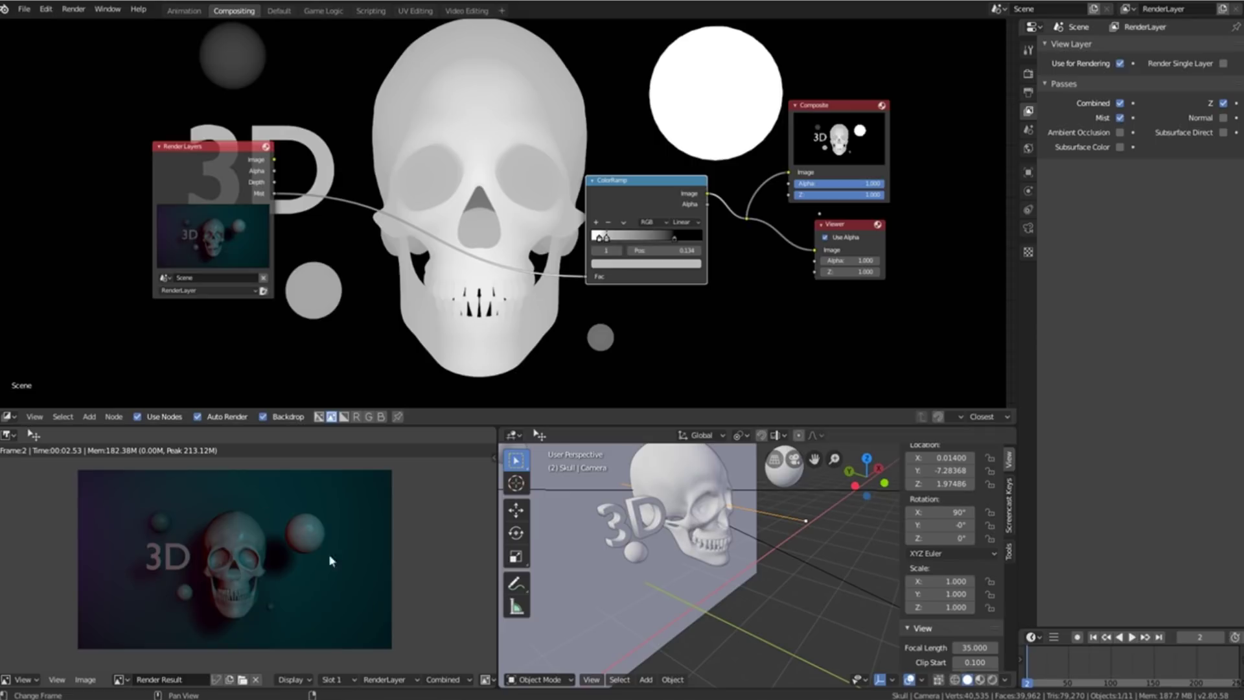
left_click(88, 680)
left_click(117, 582)
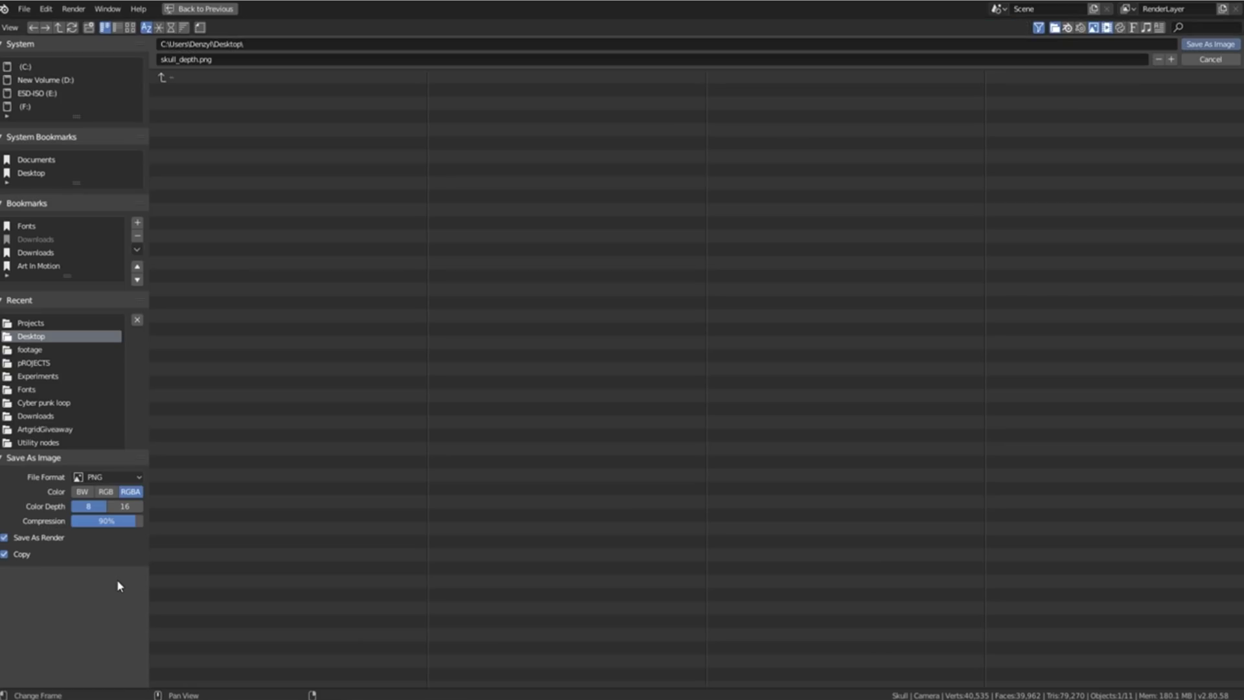
double_click(198, 60)
key("BackSpace")
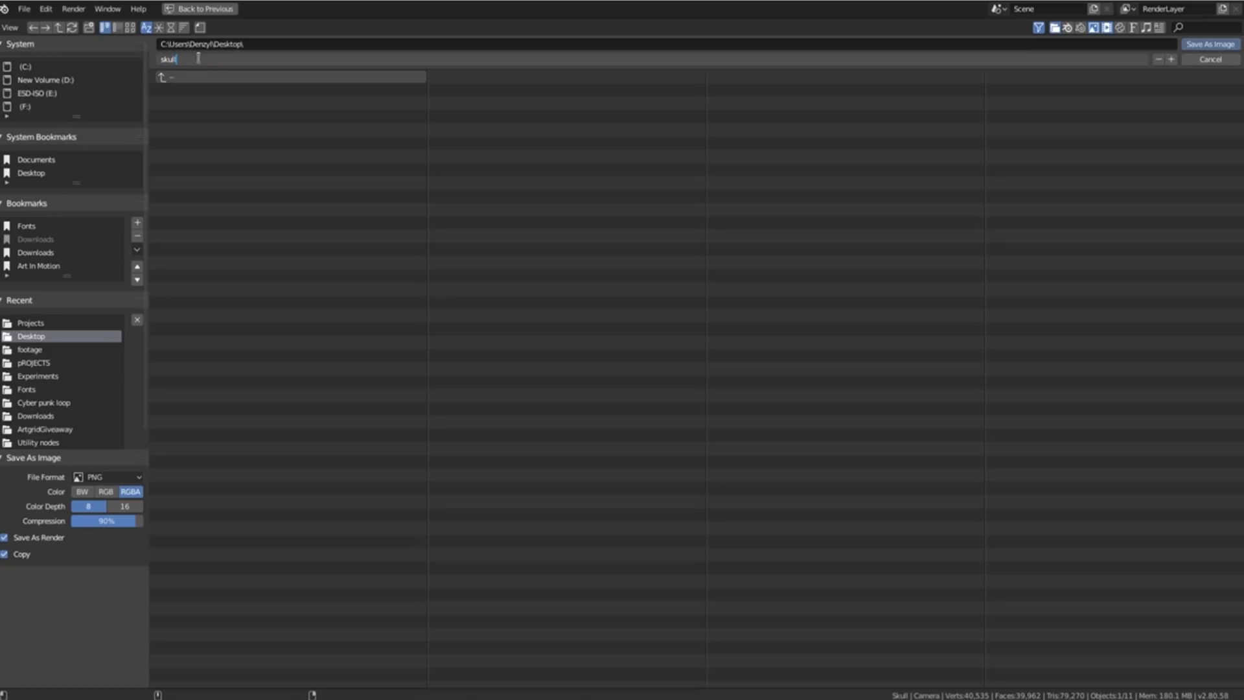
left_click(1211, 44)
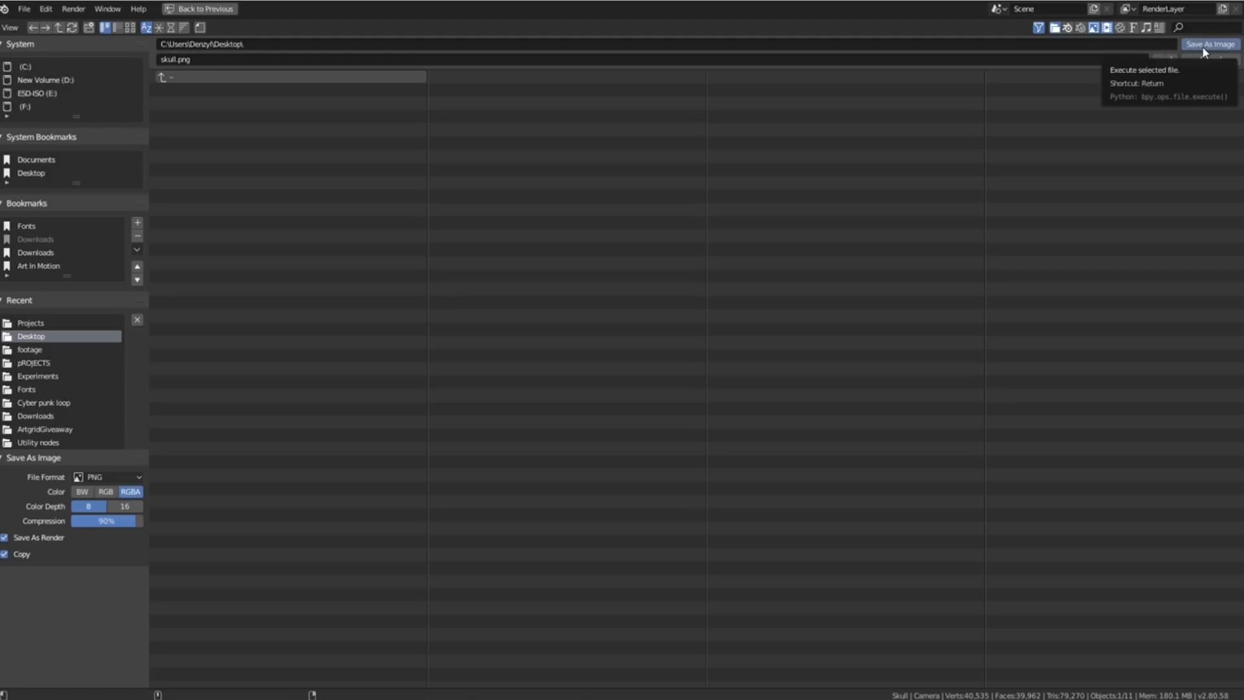
left_click(1204, 47)
Switch the Render Result to the Composite layer and save it to the Desktop as skull_depth.png.
left_click(395, 681)
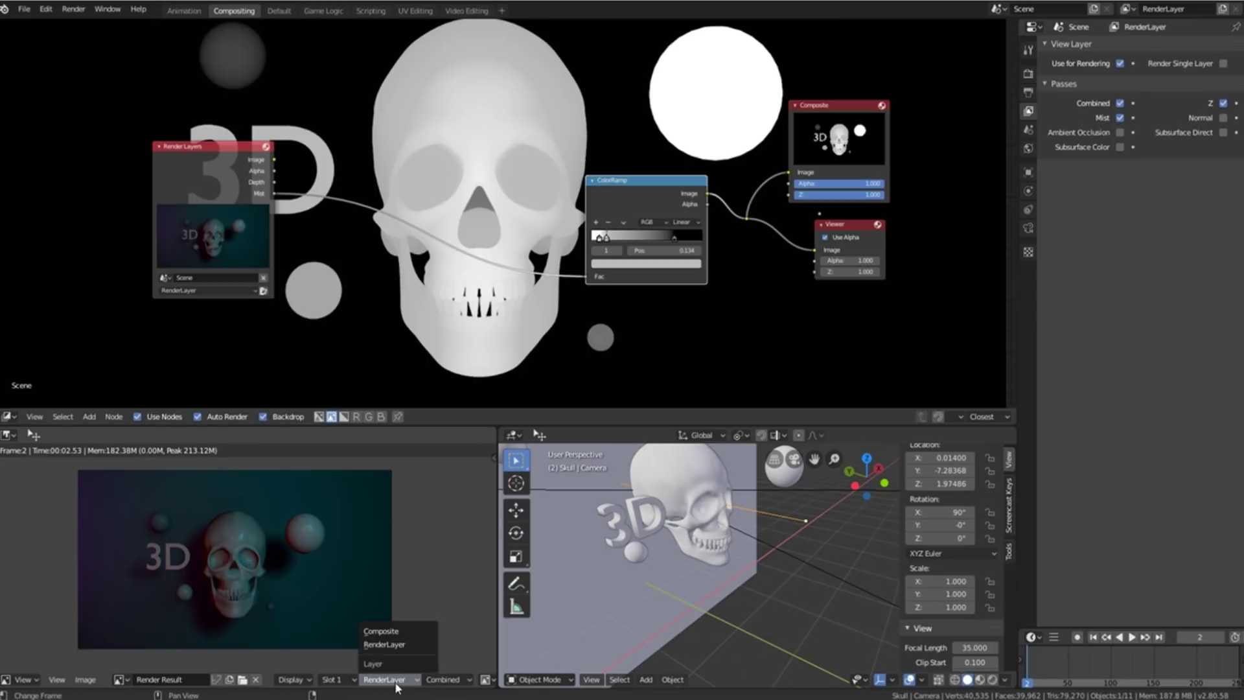
left_click(400, 631)
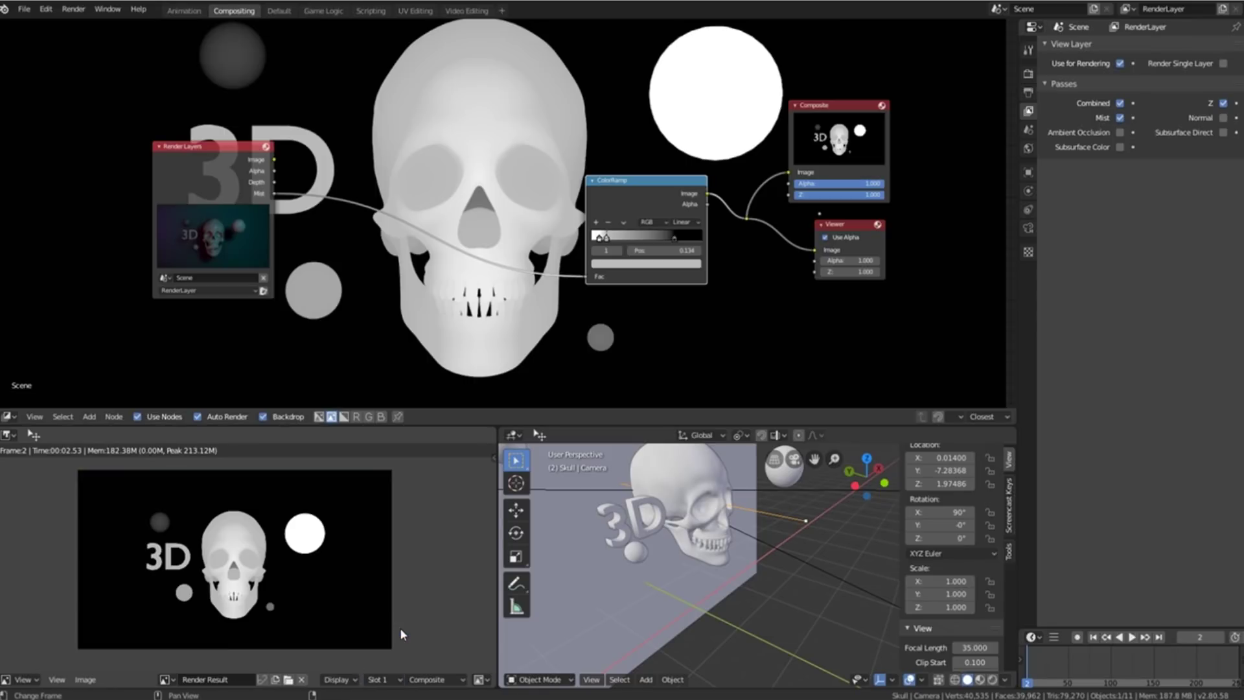
left_click(85, 679)
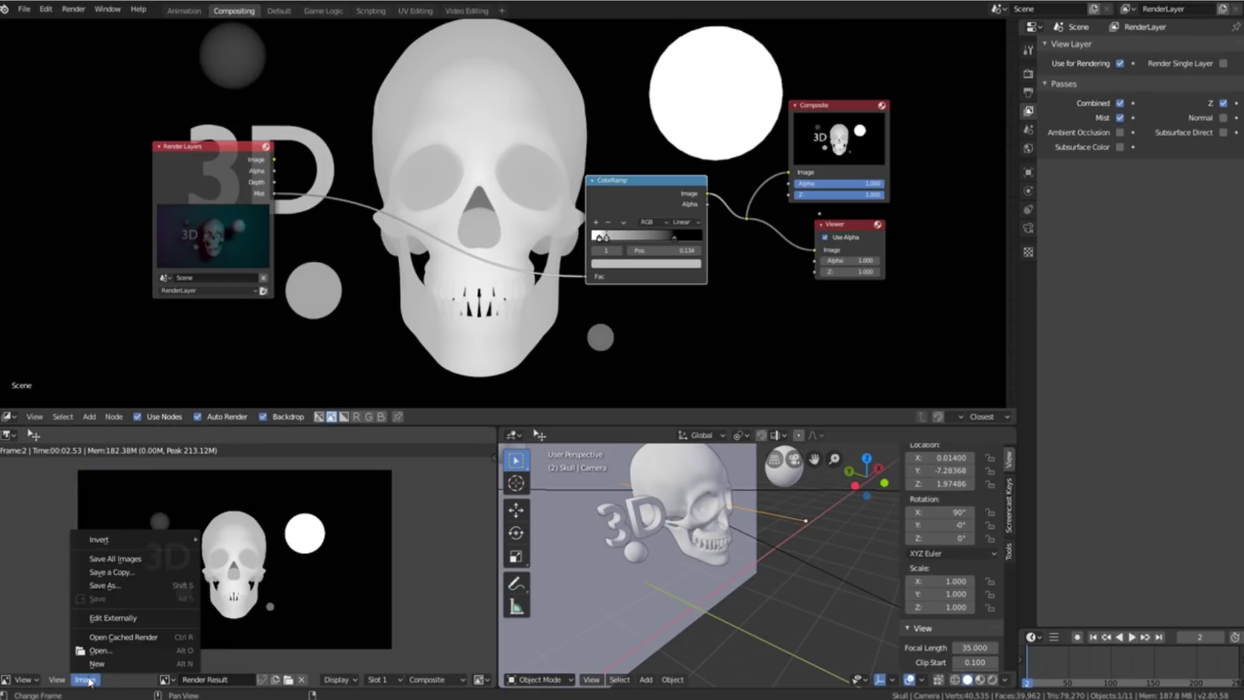
left_click(103, 585)
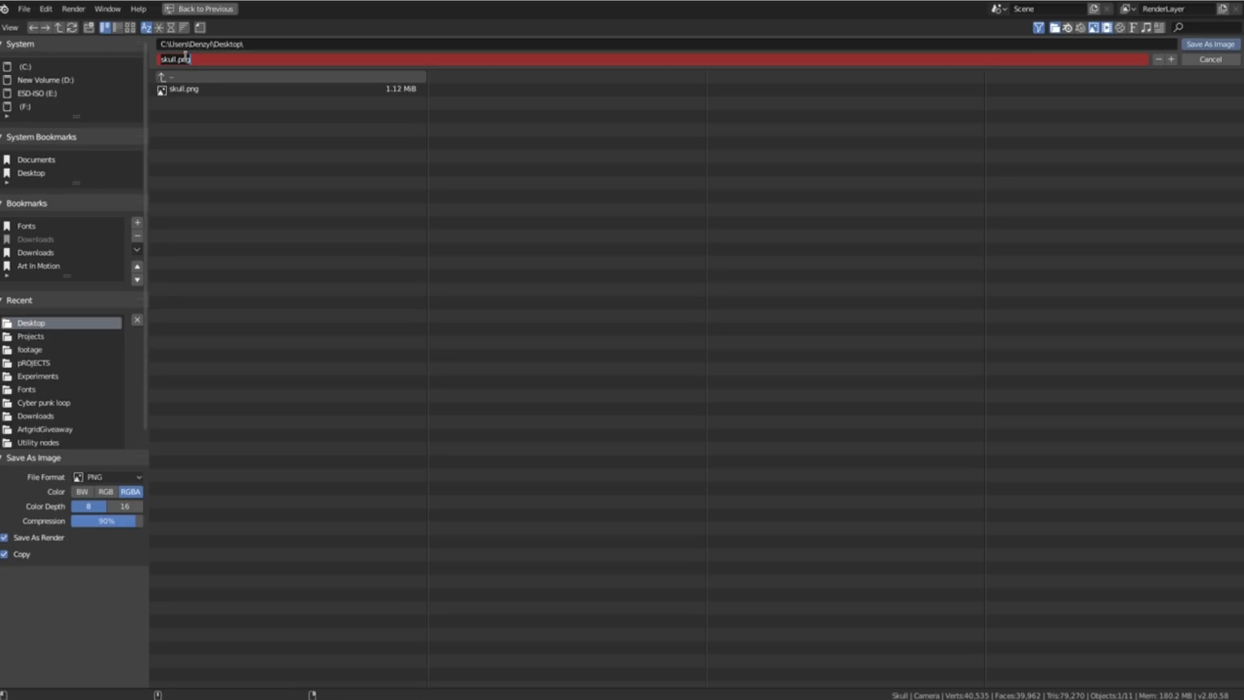
key("BackSpace")
key("BackSpace")
key("BackSpace")
key("BackSpace")
type("_denoised")
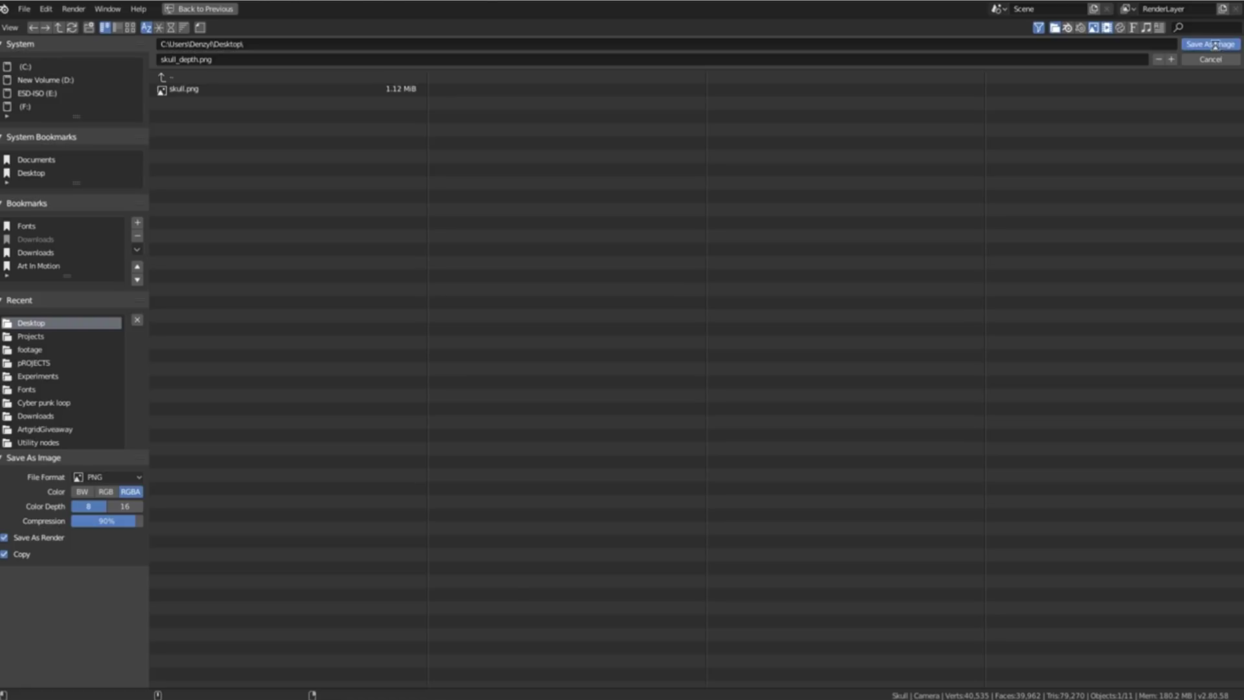
left_click(1210, 44)
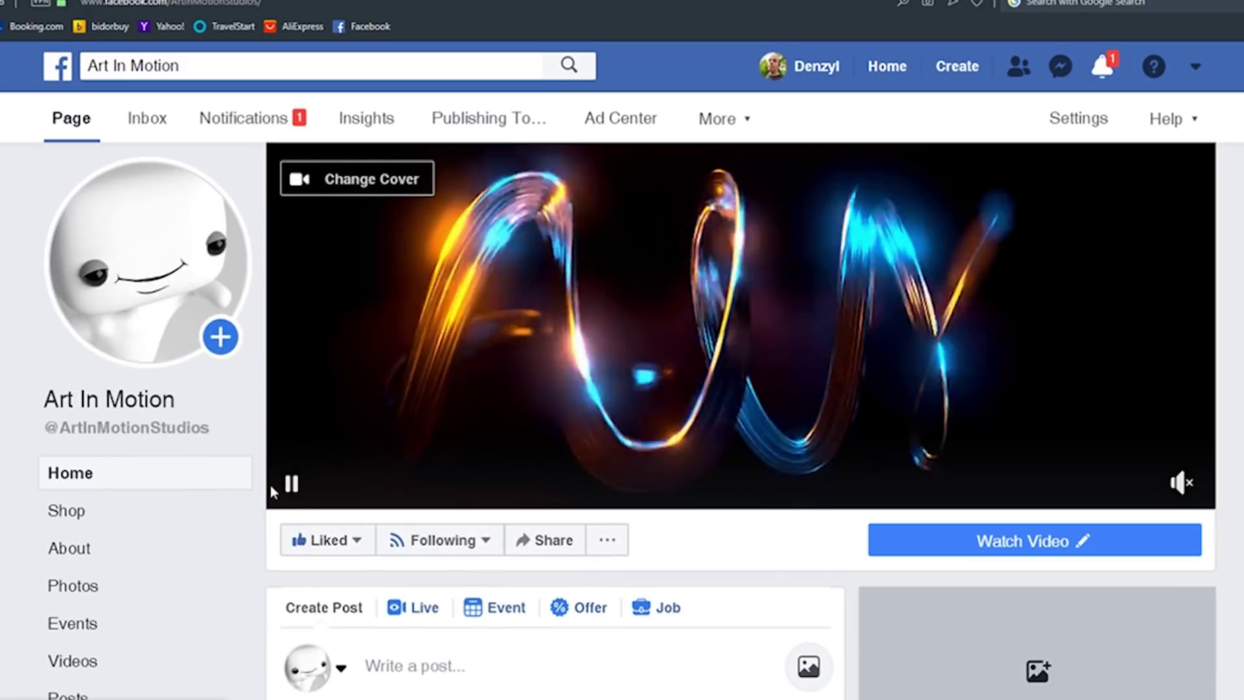
On the Art In Motion Facebook page, start a photo post and upload skull and skull_depth together.
scroll(248, 497, "down", 1)
scroll(248, 497, "down", 4)
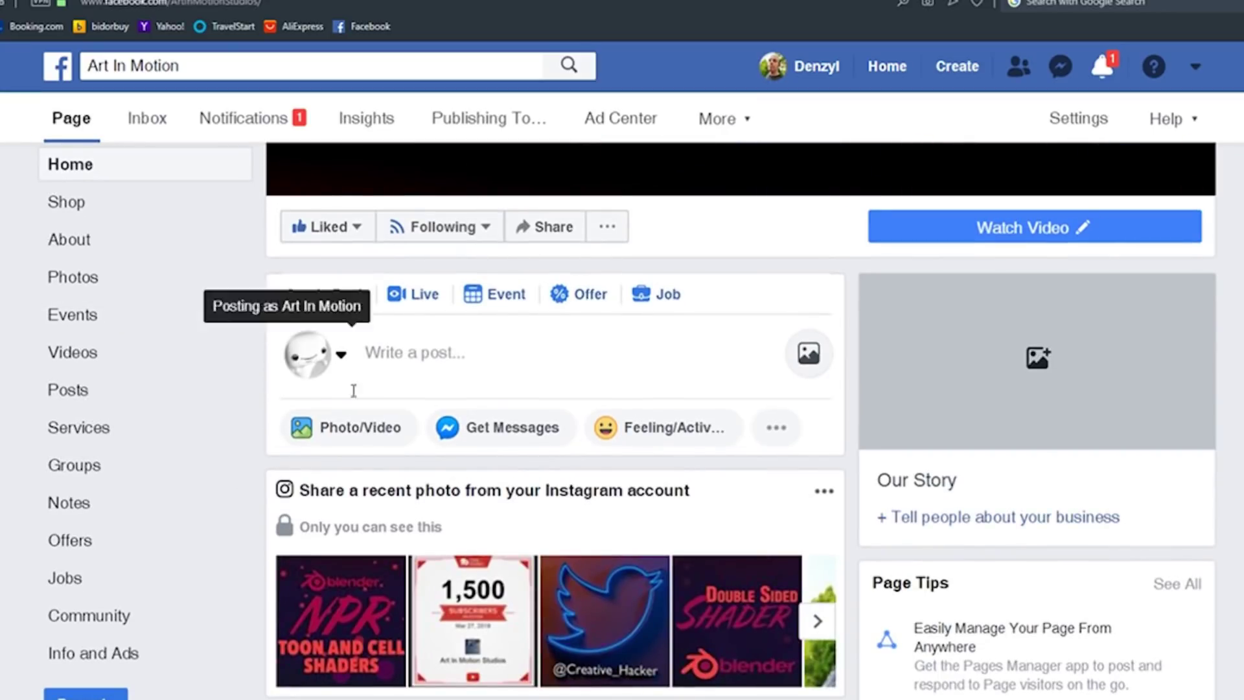
left_click(356, 432)
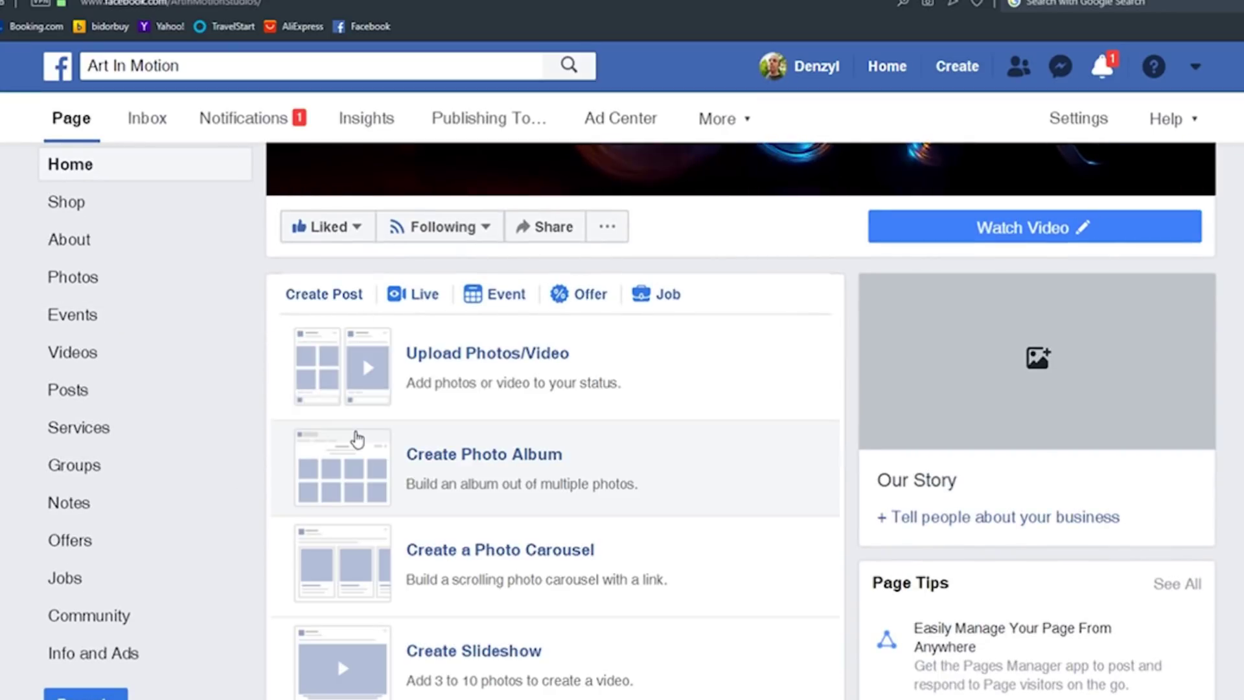
left_click(455, 361)
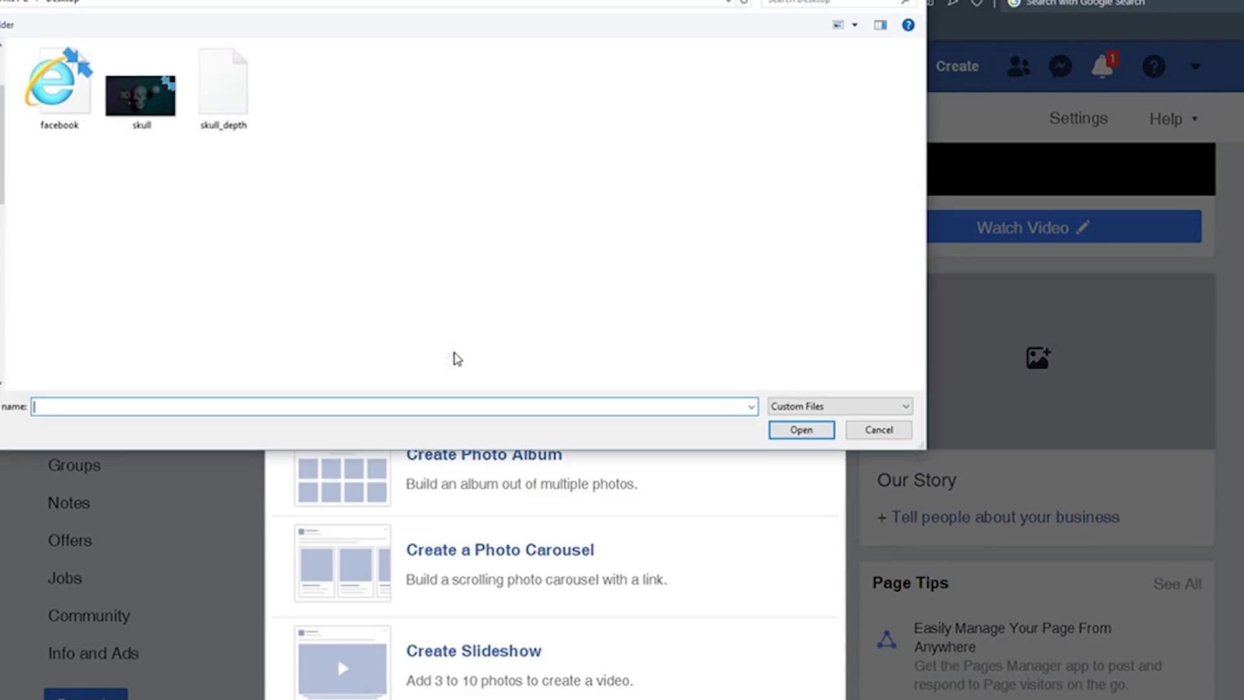
left_click_drag(396, 260, 105, 42)
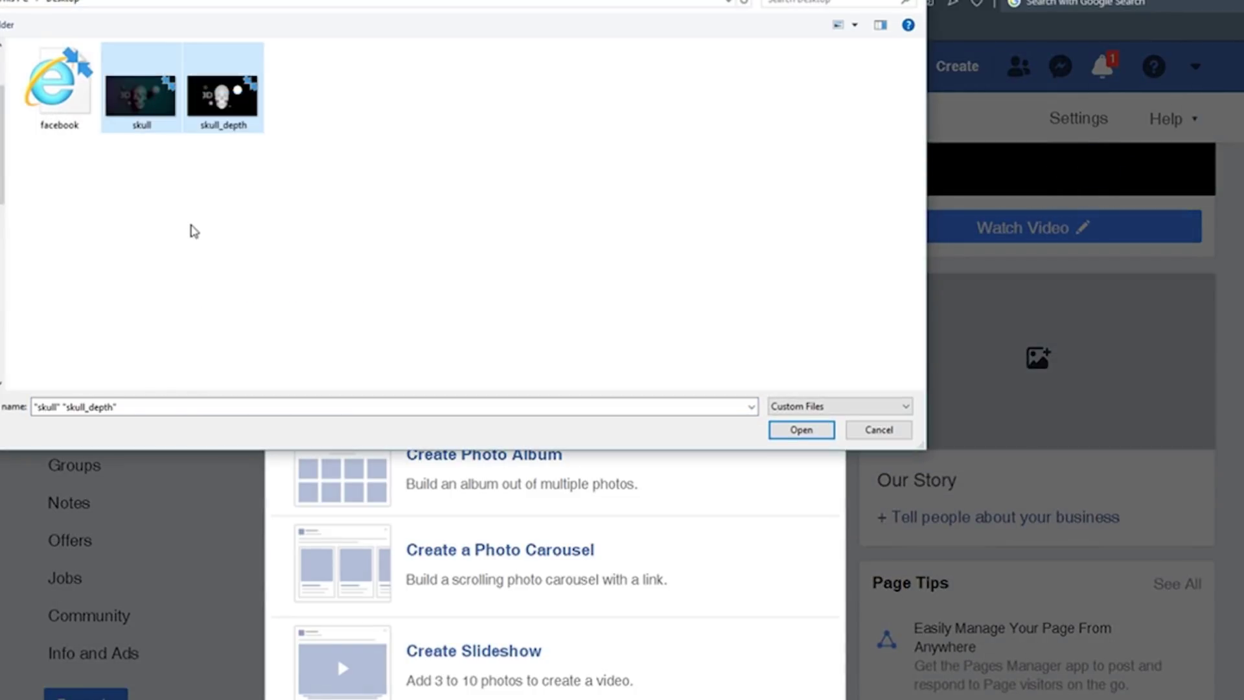
left_click(810, 429)
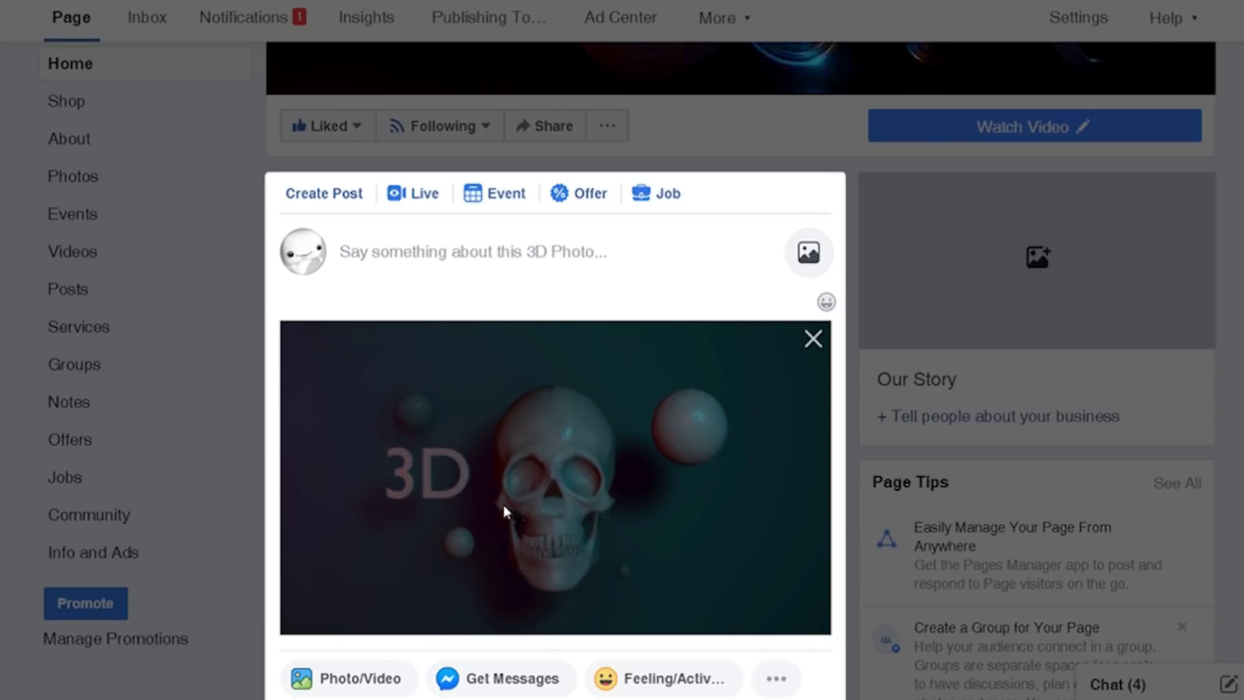
Back in Blender, move the color ramp's black stop to position 0.691 and lighten its color to mid grey.
key("alt+Tab")
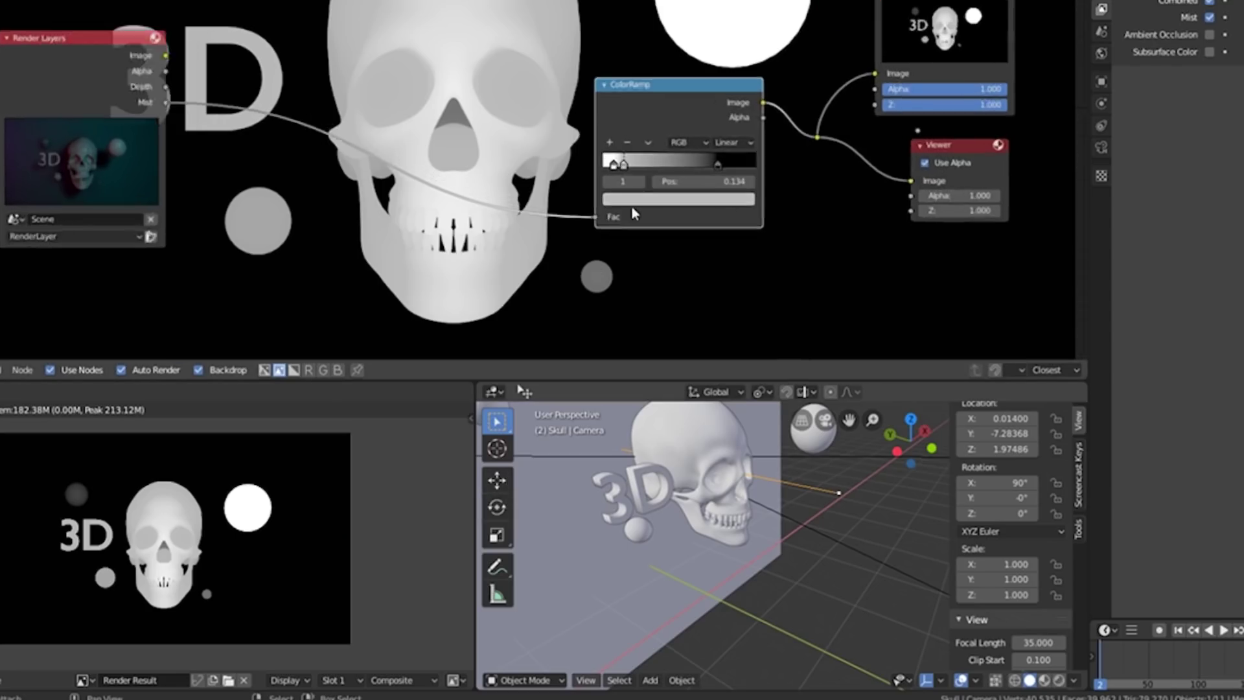
scroll(631, 205, "up", 3)
left_click_drag(729, 181, 715, 182)
left_click(681, 242)
left_click(718, 242)
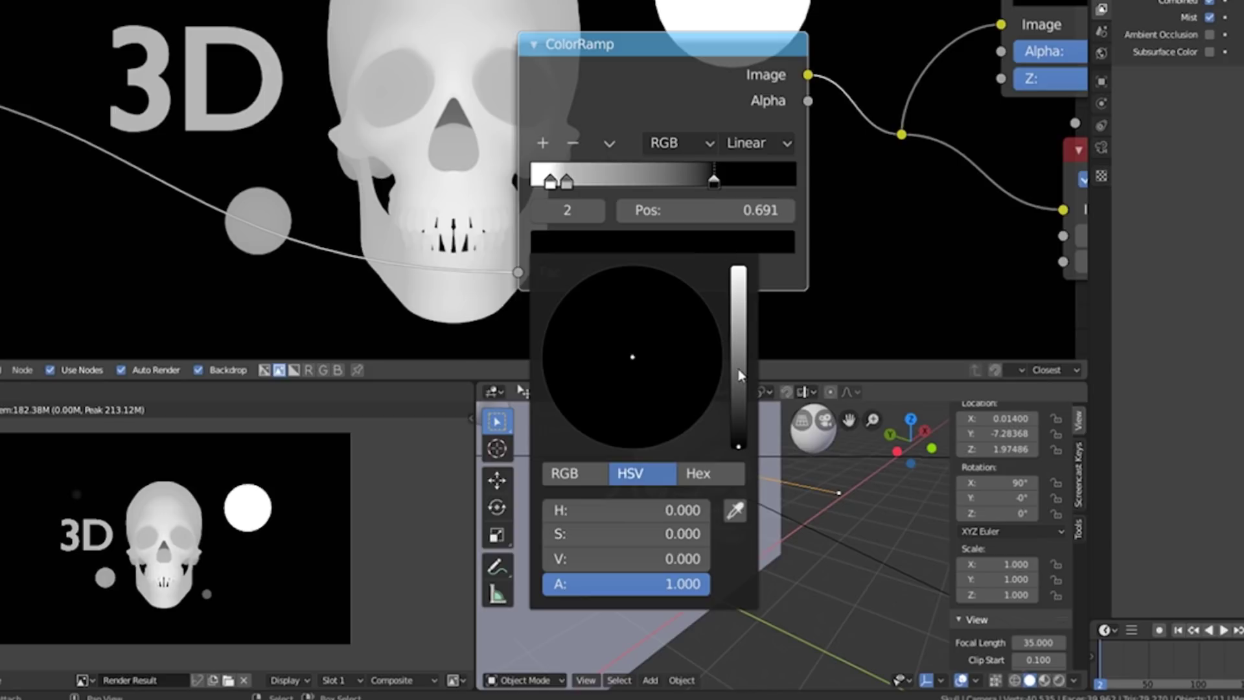
left_click_drag(739, 370, 739, 339)
Move the color ramp's middle stop to position 0.193, lighten its grey, and select the darkest stop.
left_click_drag(567, 182, 598, 188)
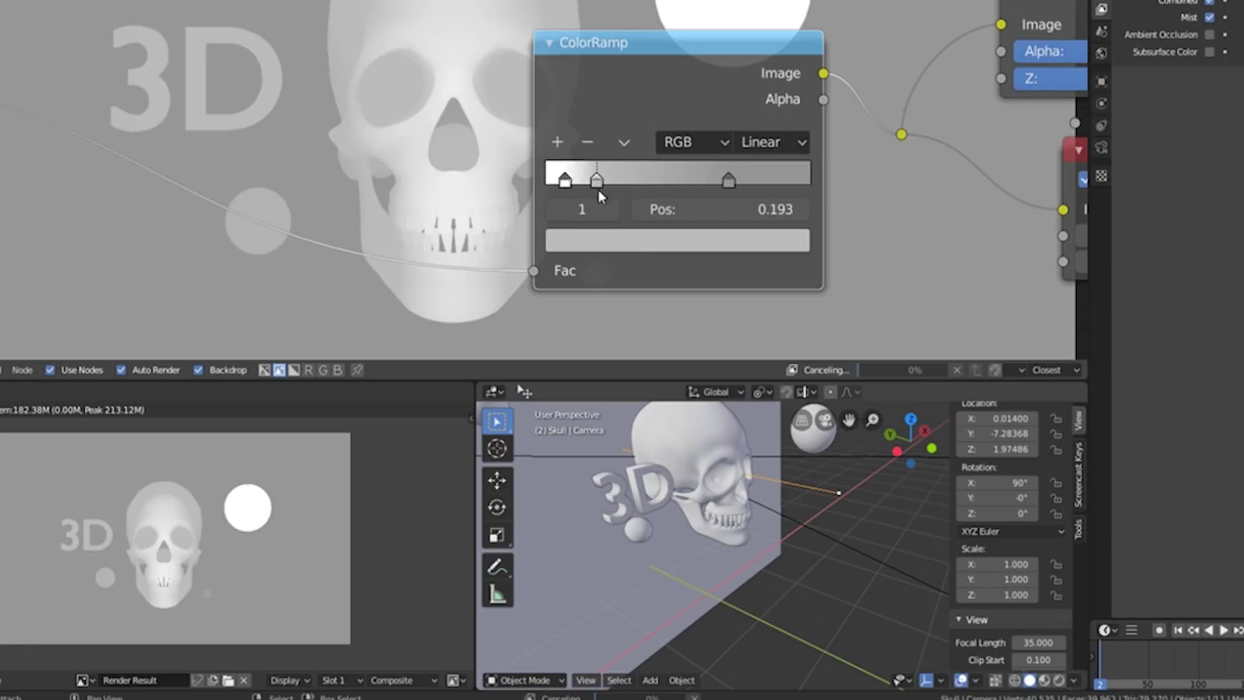
left_click(627, 245)
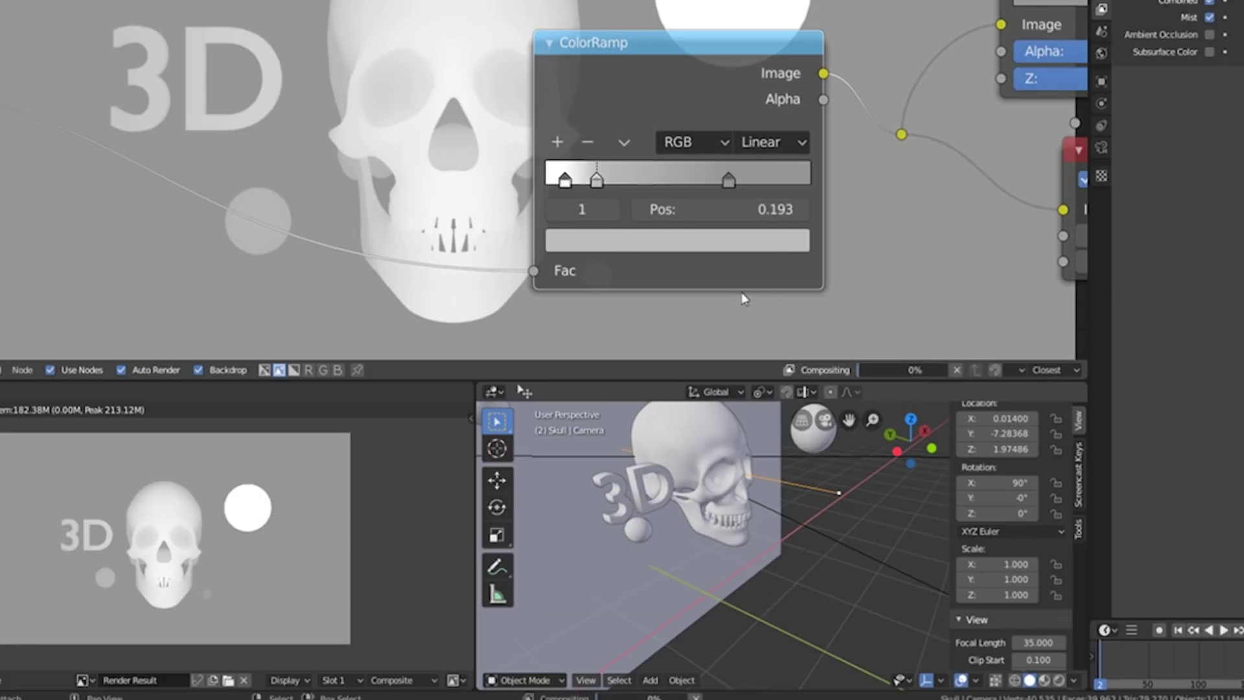
left_click(620, 247)
left_click_drag(755, 311, 753, 296)
left_click(729, 182)
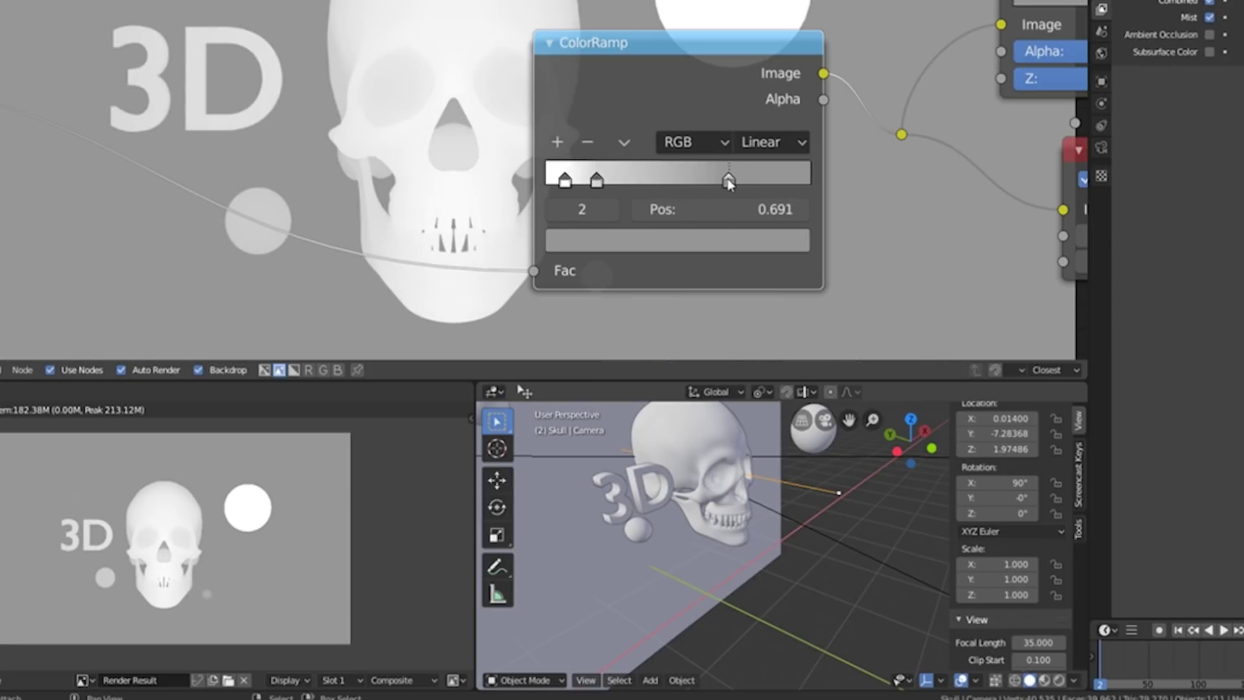
Add a grey stop around the color ramp's midpoint, move the darkest stop to position 0.636, and adjust their greys.
mouse_move(728, 182)
left_mouse_down()
mouse_move(740, 181)
mouse_move(639, 185)
mouse_move(763, 189)
mouse_move(717, 189)
left_mouse_up()
left_click(703, 248)
left_click(679, 182, "ctrl")
left_click(689, 234)
scroll(494, 134, "down", 2)
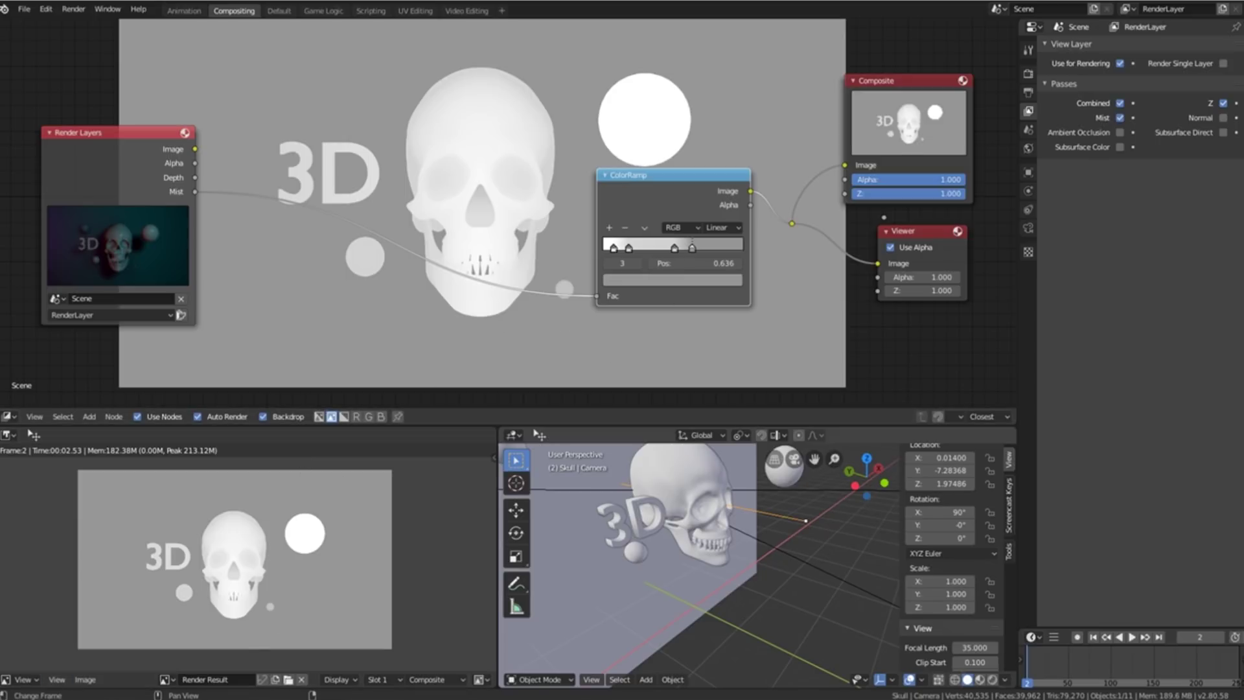
Save the updated composite image to the Desktop, overwriting skull_depth.png.
left_click(85, 681)
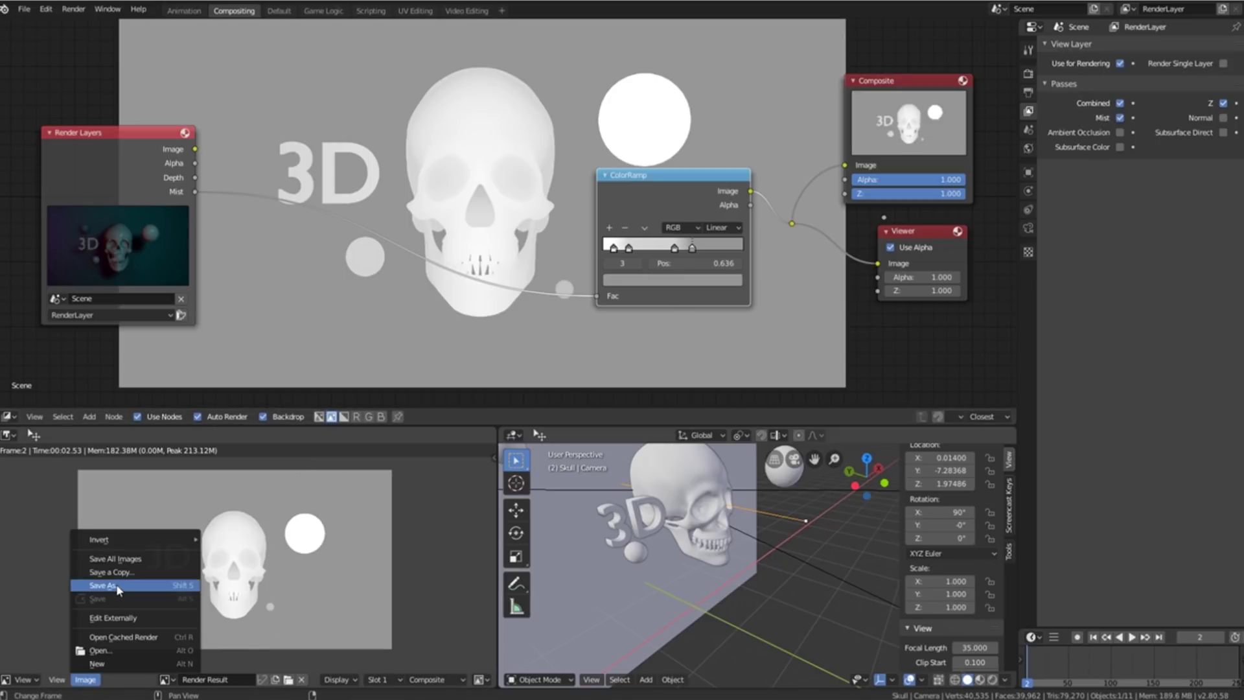
left_click(110, 587)
left_click(273, 103)
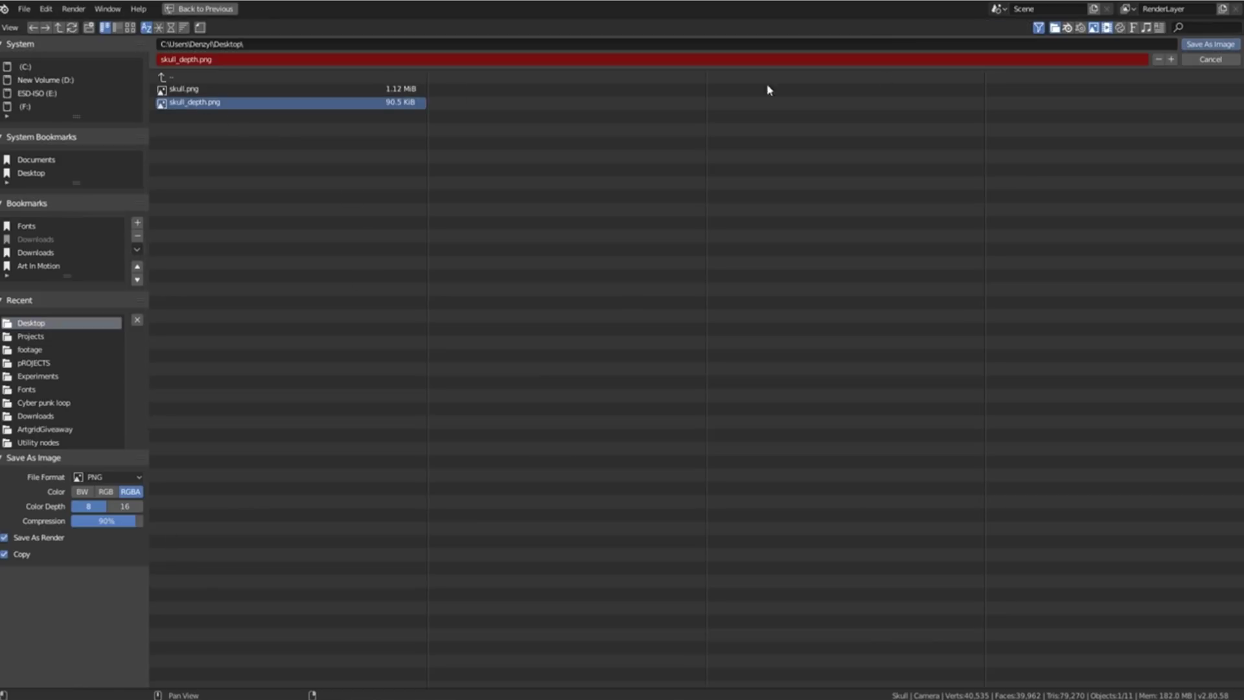
left_click(1207, 44)
Switch to the Art In Motion Facebook page in Opera, start a photo post, and upload skull and skull_depth together.
key("alt+Tab")
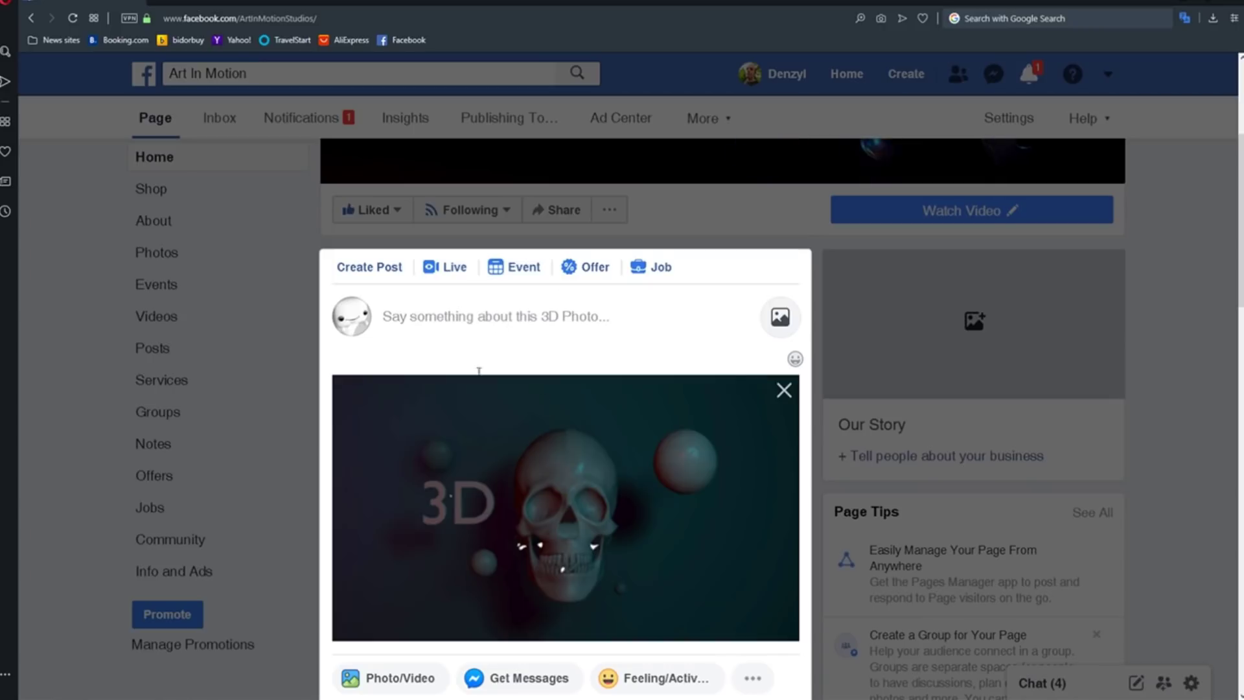
left_click(784, 391)
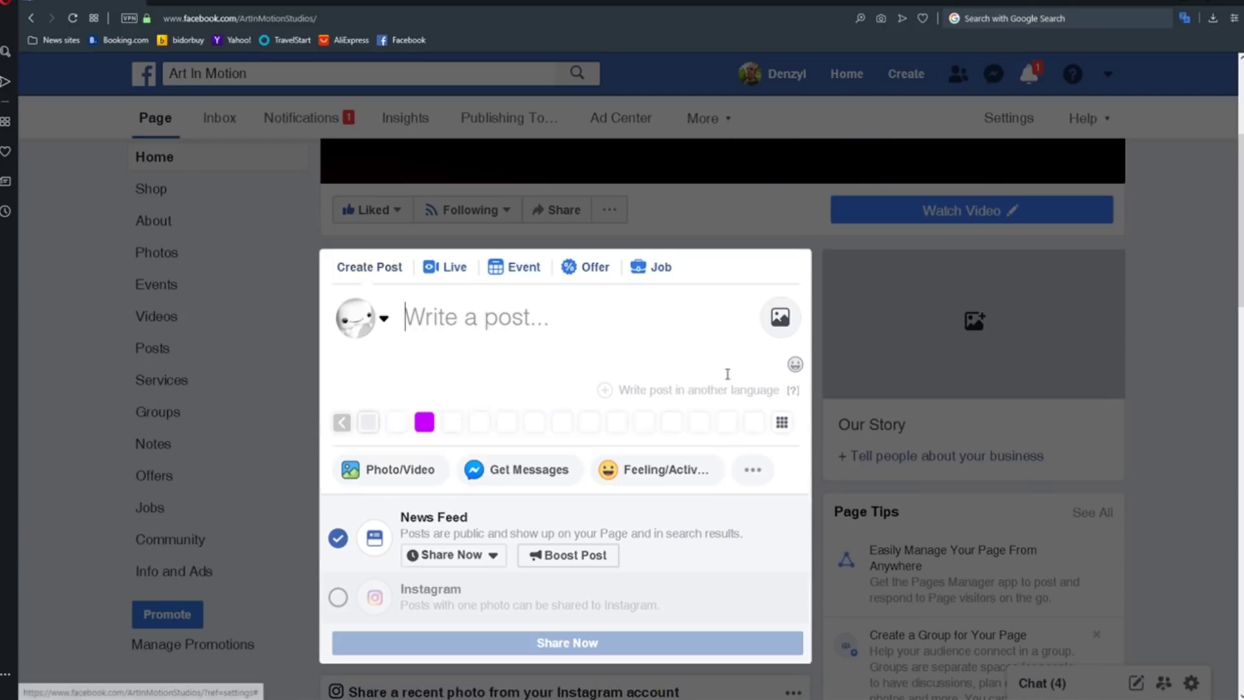
left_click(401, 474)
left_click(483, 330)
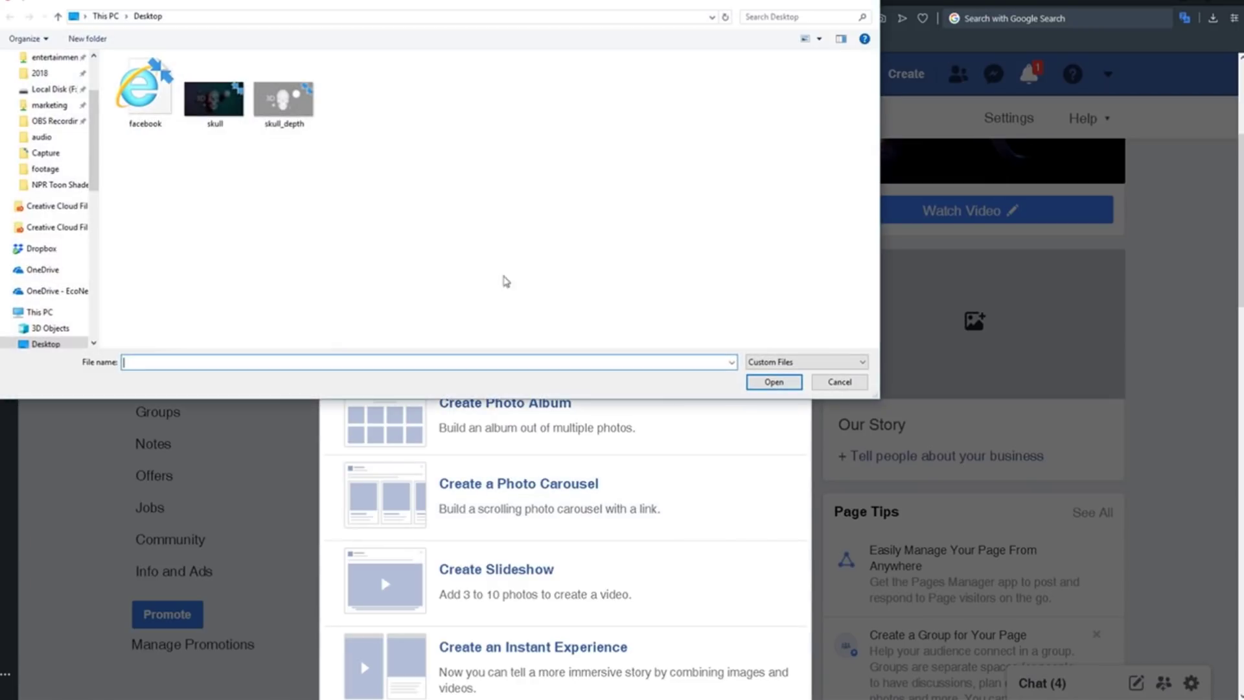
left_click_drag(423, 182, 230, 99)
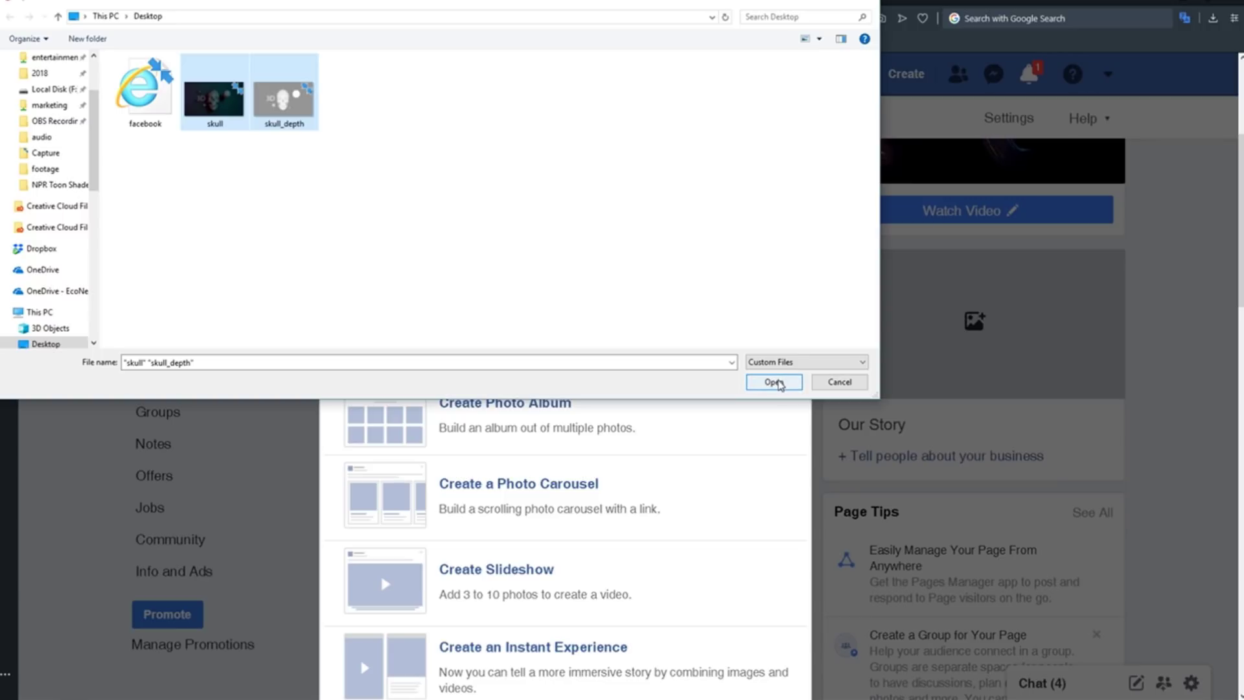
left_click(779, 383)
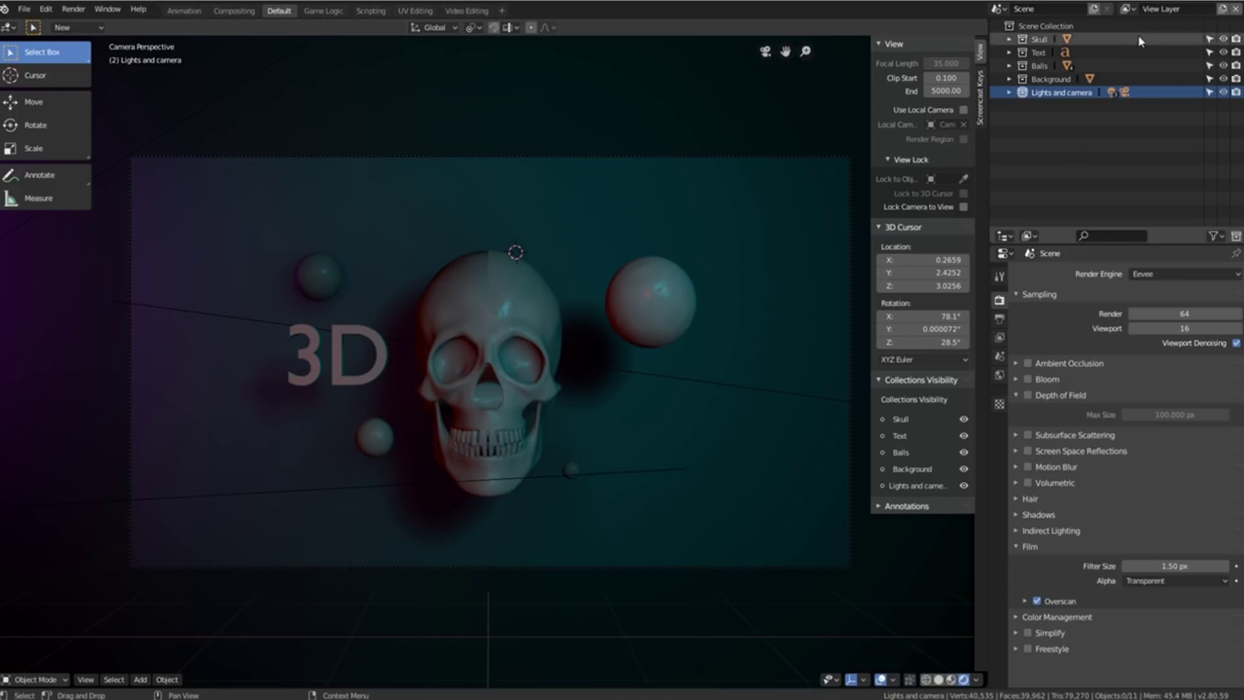
Back in Blender, check the scene's collections by toggling the viewport visibility of the Balls, Text and Skull collections and others.
left_click(1052, 78)
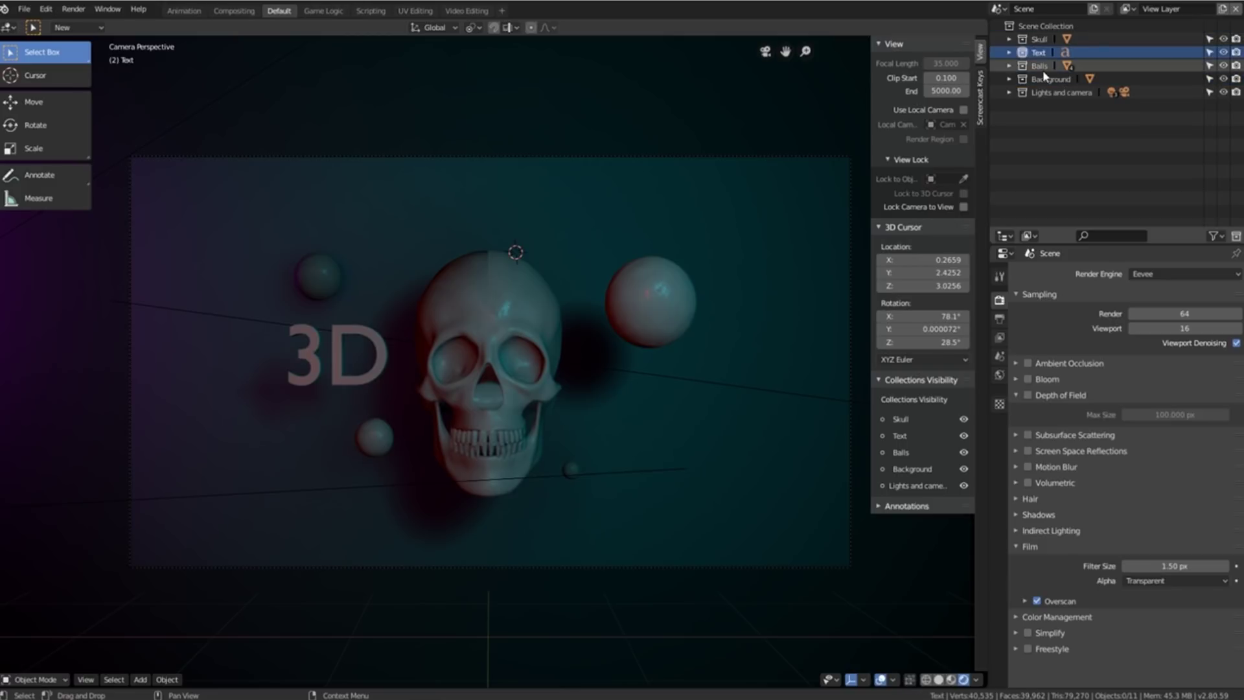
left_click(1054, 93)
left_click(1048, 78)
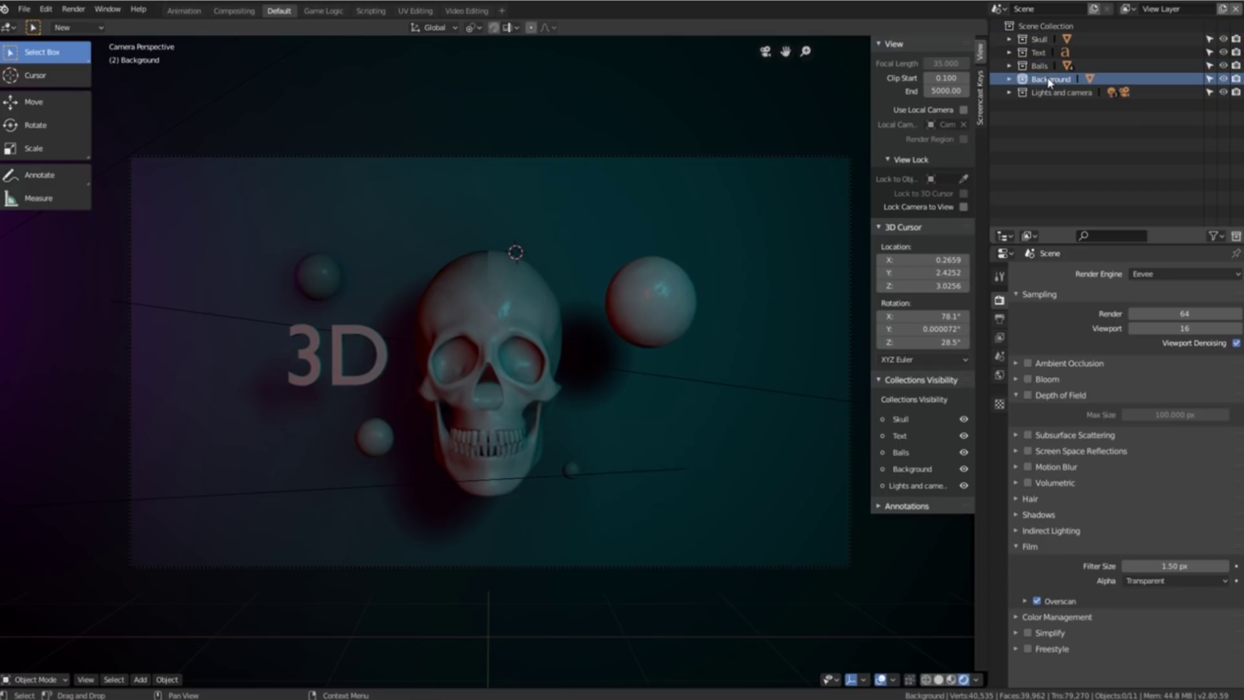
left_click(1224, 79)
left_click(1224, 78)
left_click(1224, 65)
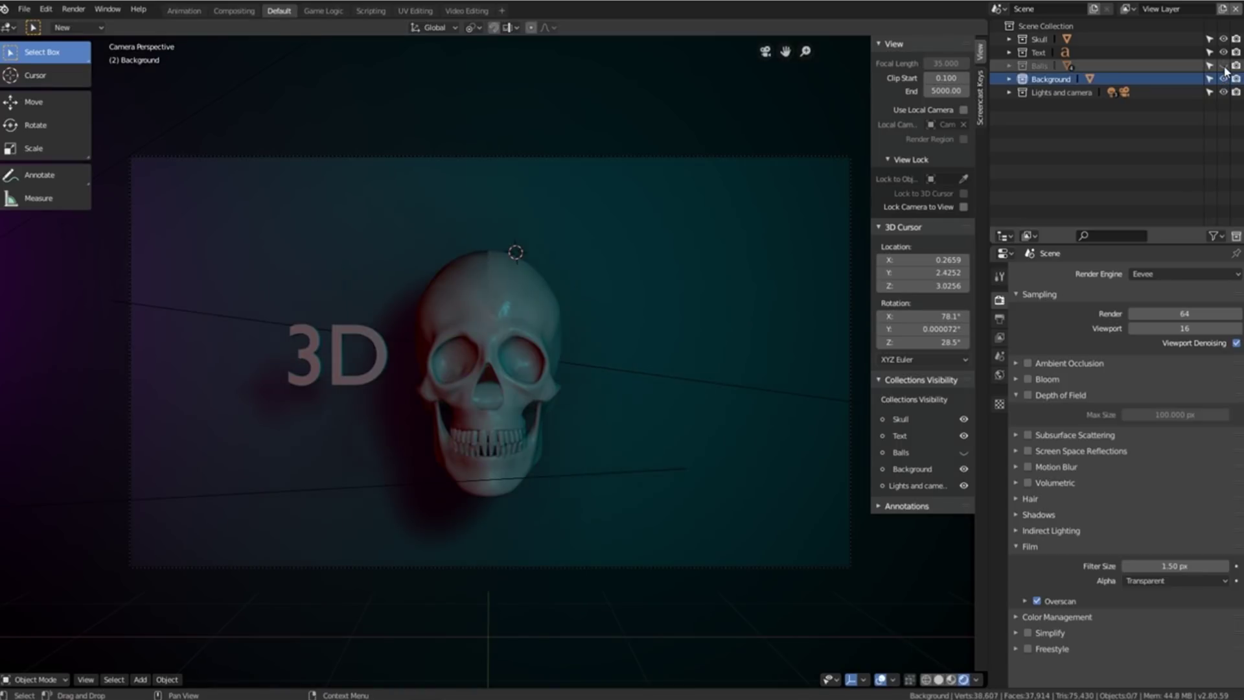
left_click(1224, 65)
left_click(1225, 52)
left_click(1224, 52)
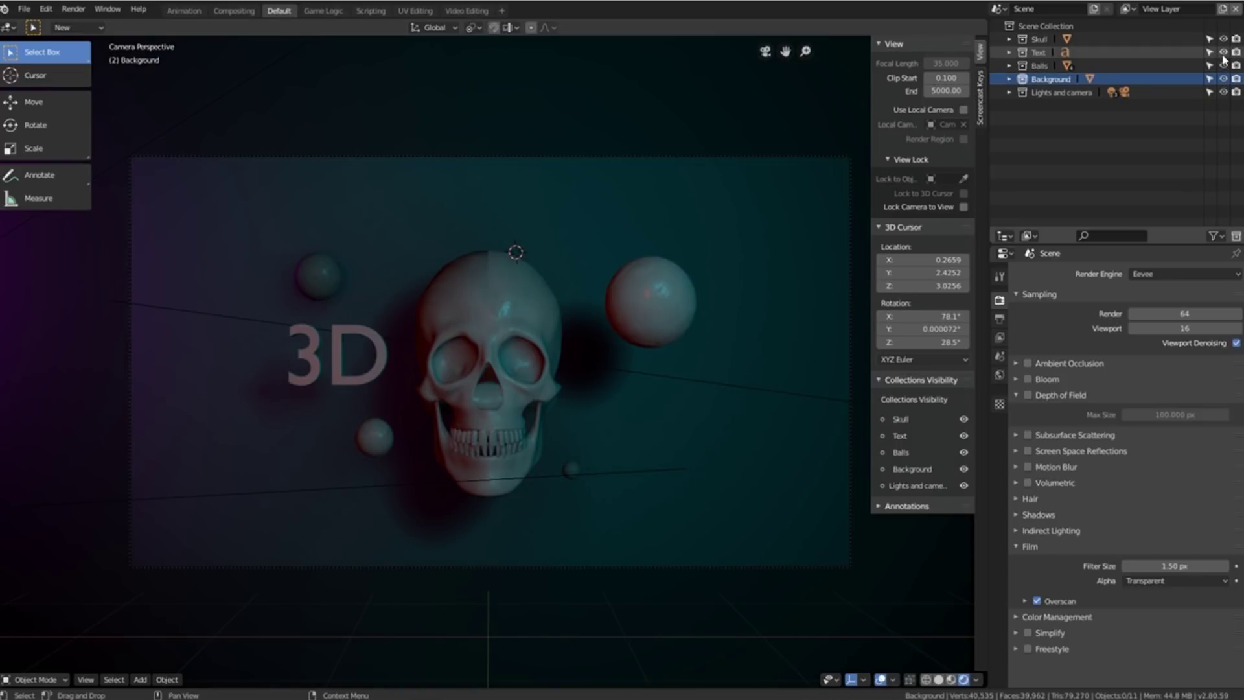
left_click(1223, 38)
left_click(1224, 38)
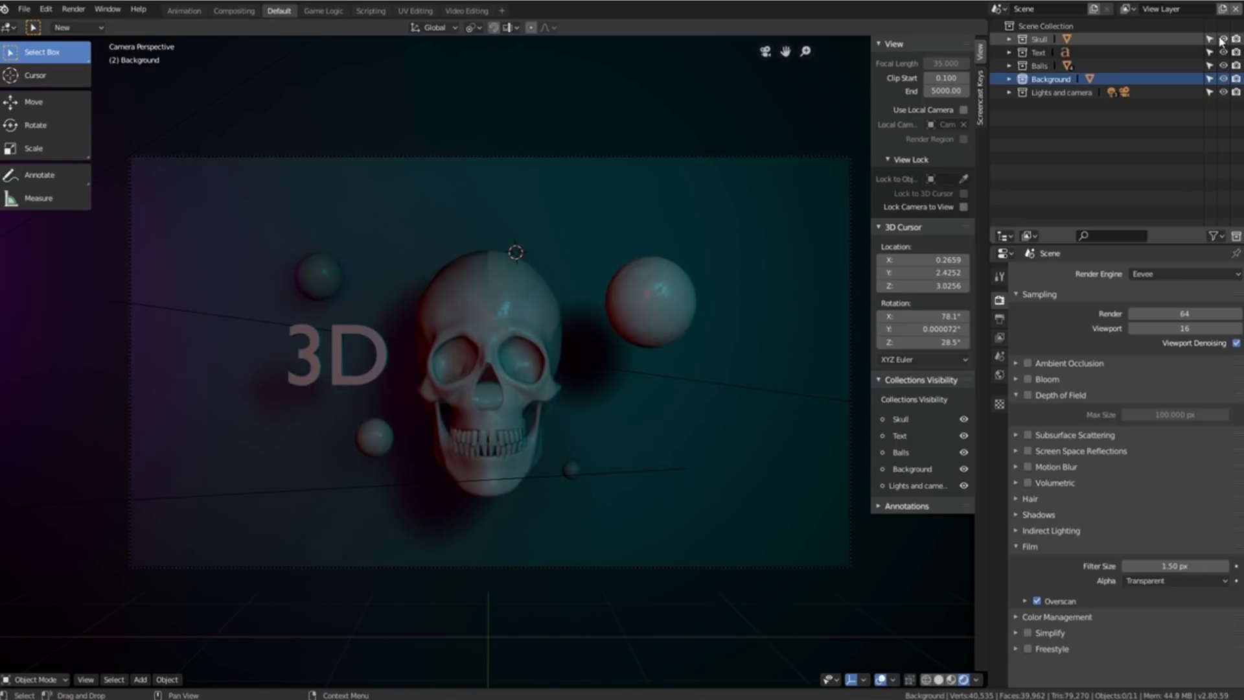
left_click(1224, 92)
left_click(1224, 92)
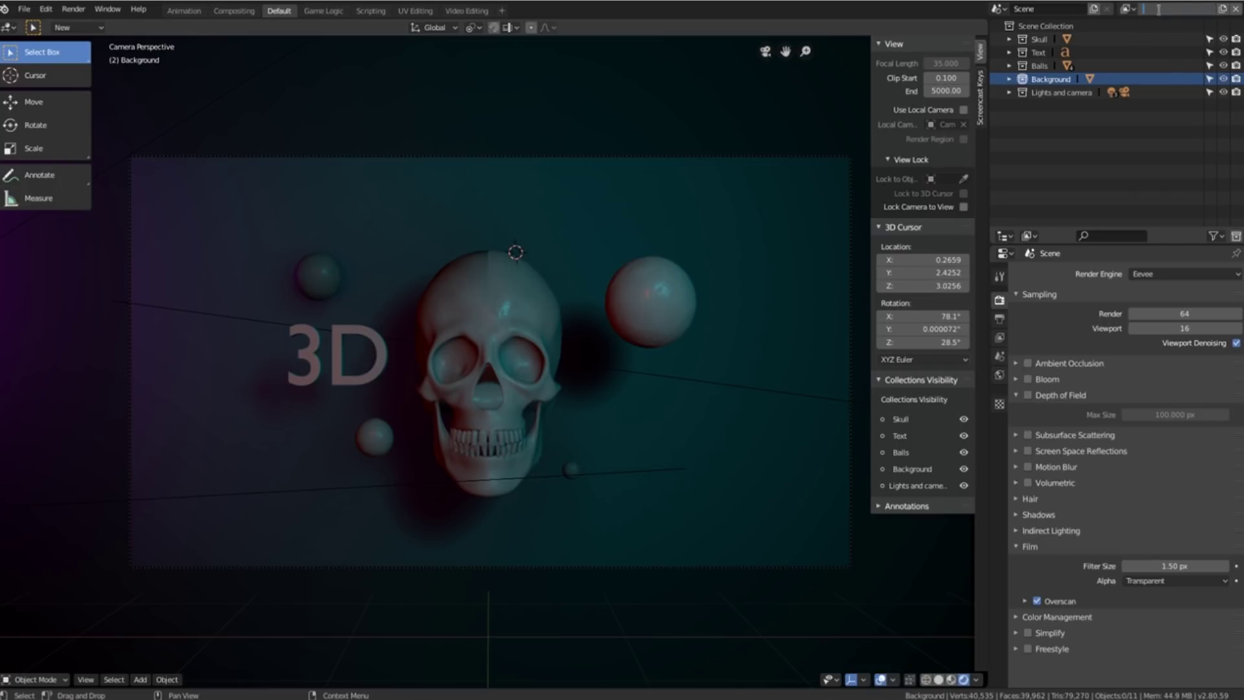
Add a new view layer and name it Skull.
left_click(1231, 9)
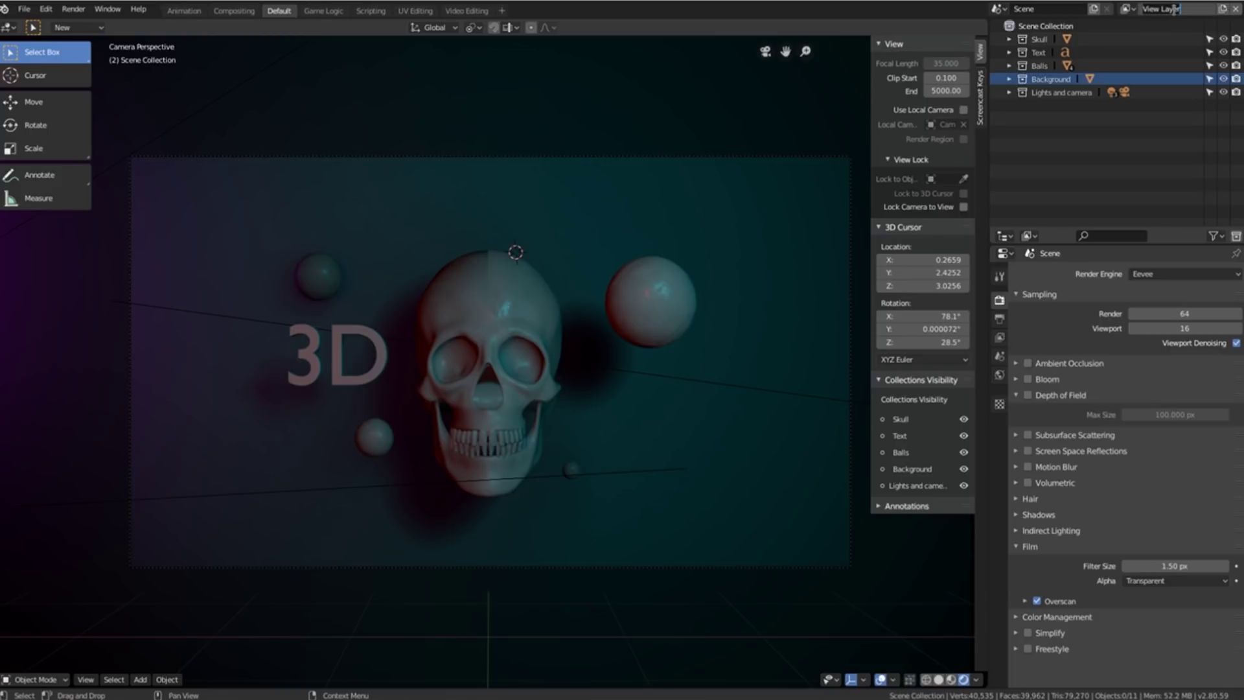
left_click(1173, 9)
type("Skull")
key("Return")
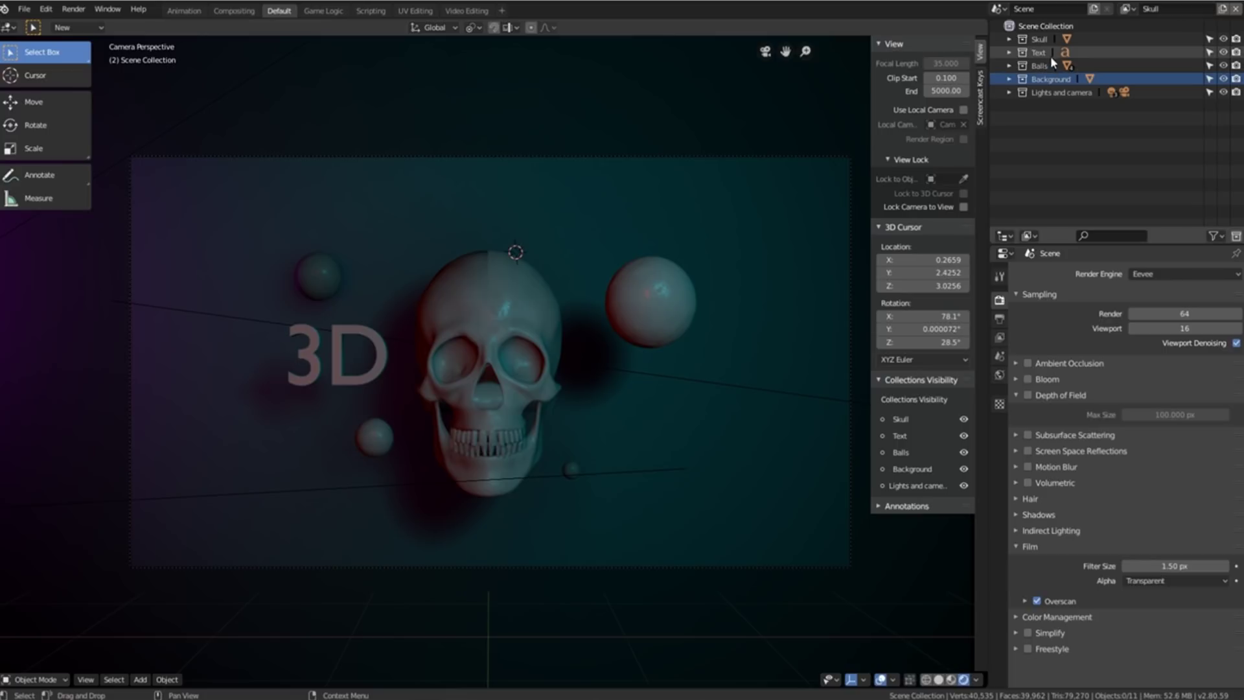
Exclude the Text, Balls and Background collections from the Skull view layer.
left_click(1046, 53)
left_click(1043, 65, "ctrl")
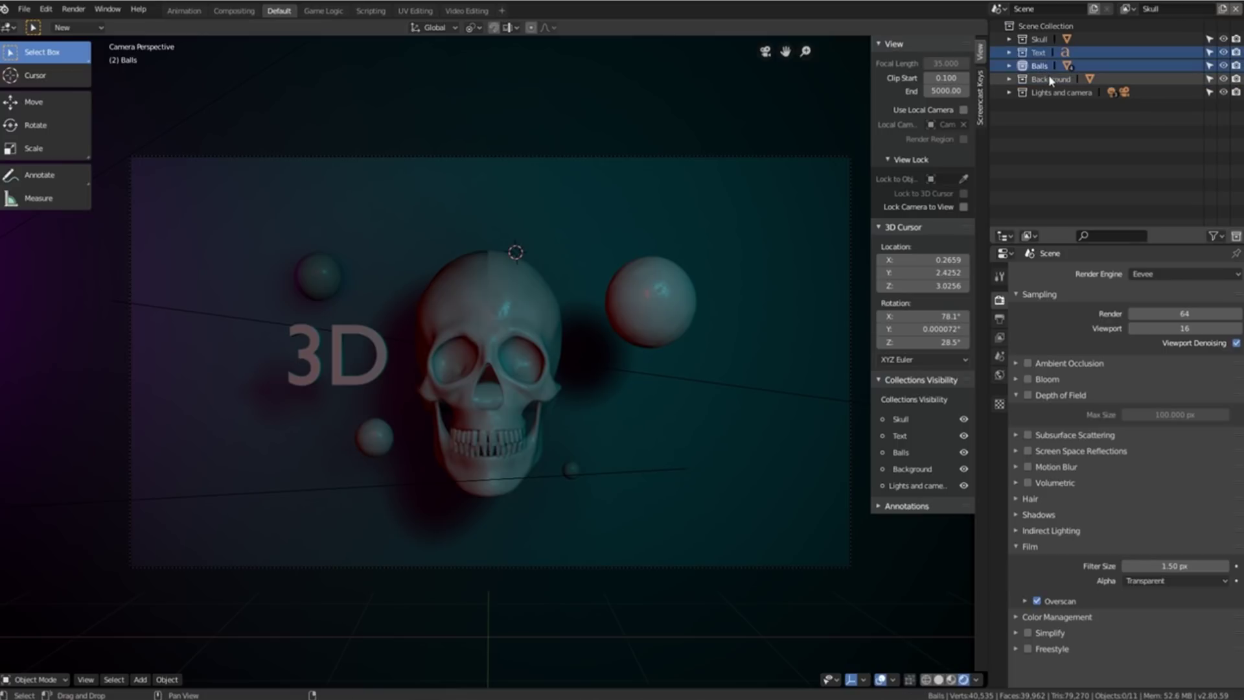
left_click(1049, 78)
left_click(1041, 40)
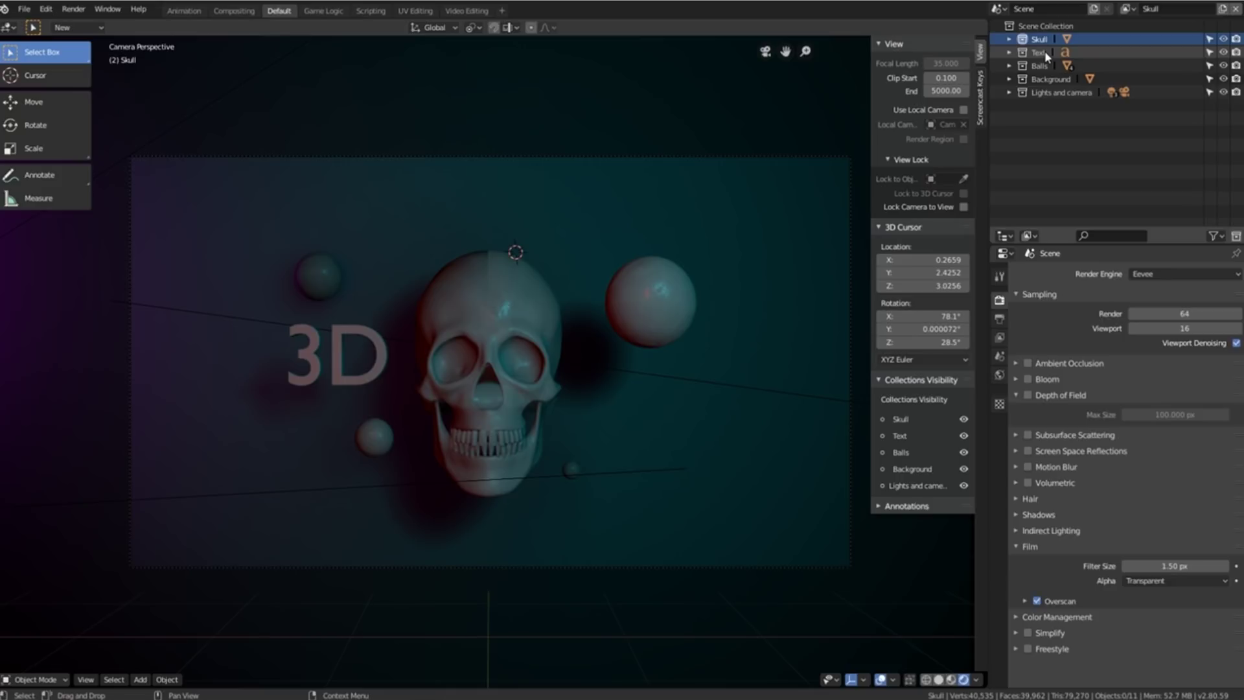
left_click(1045, 52)
left_click(1045, 63, "ctrl")
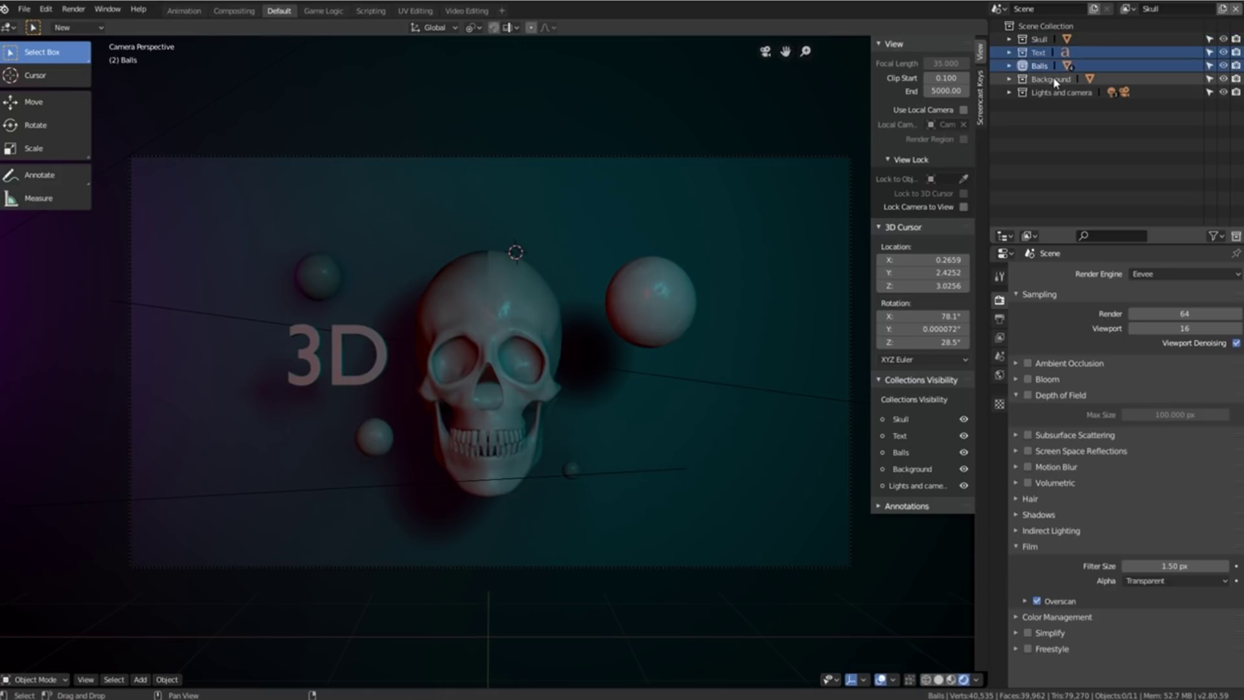
left_click(1053, 77, "ctrl")
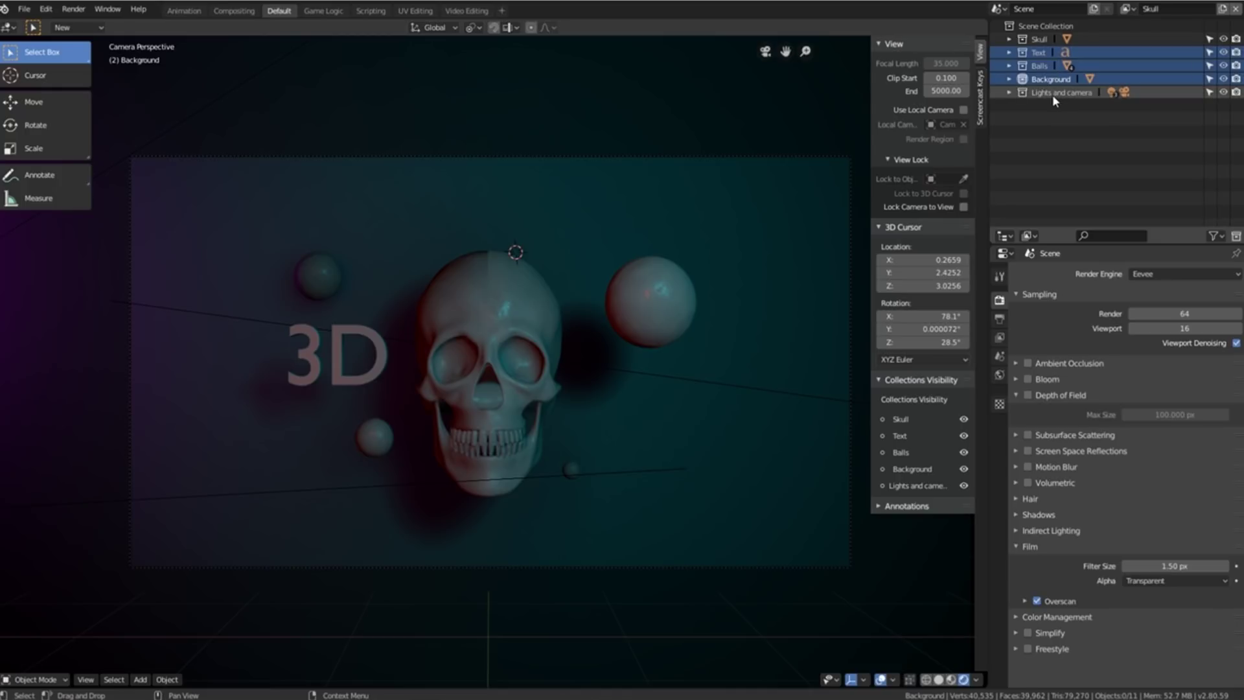
right_click(1043, 79)
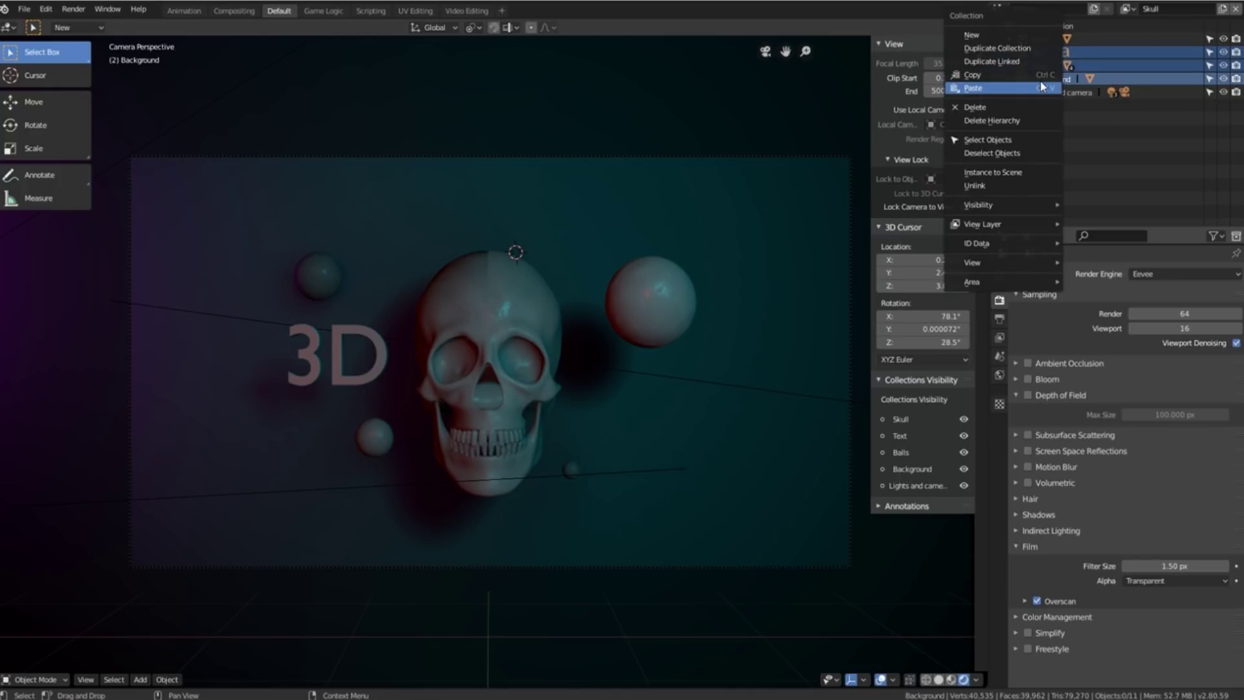
mouse_move(1015, 214)
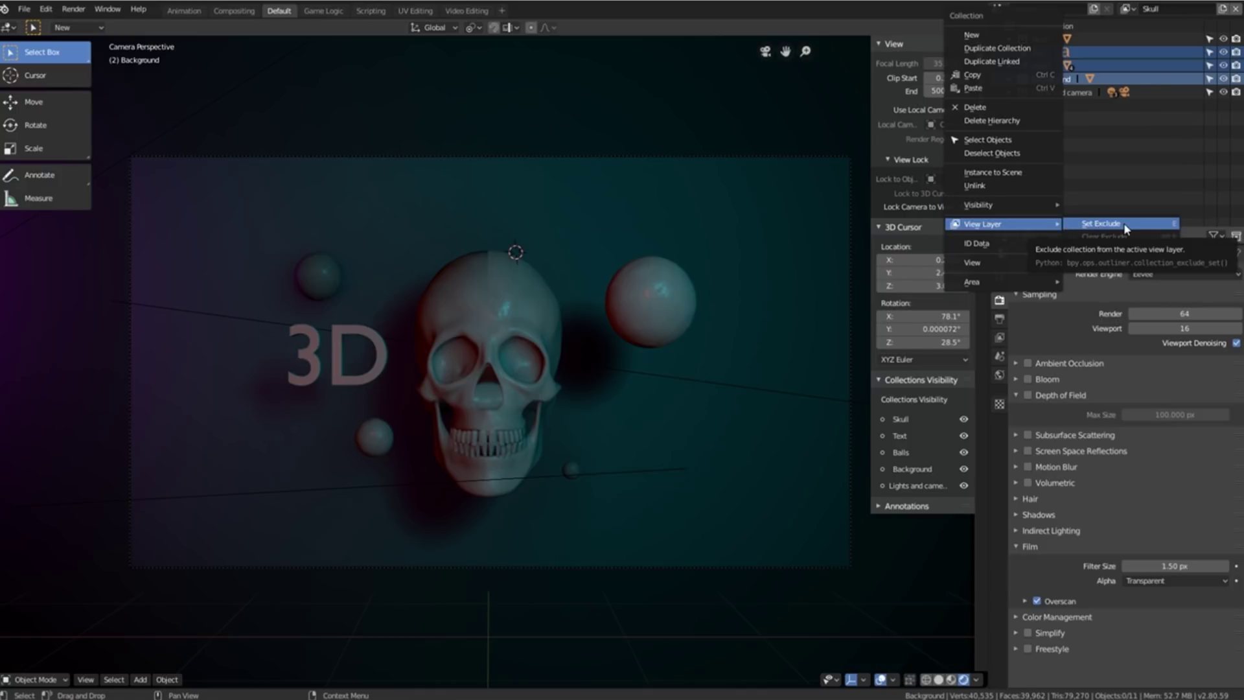
left_click(1126, 229)
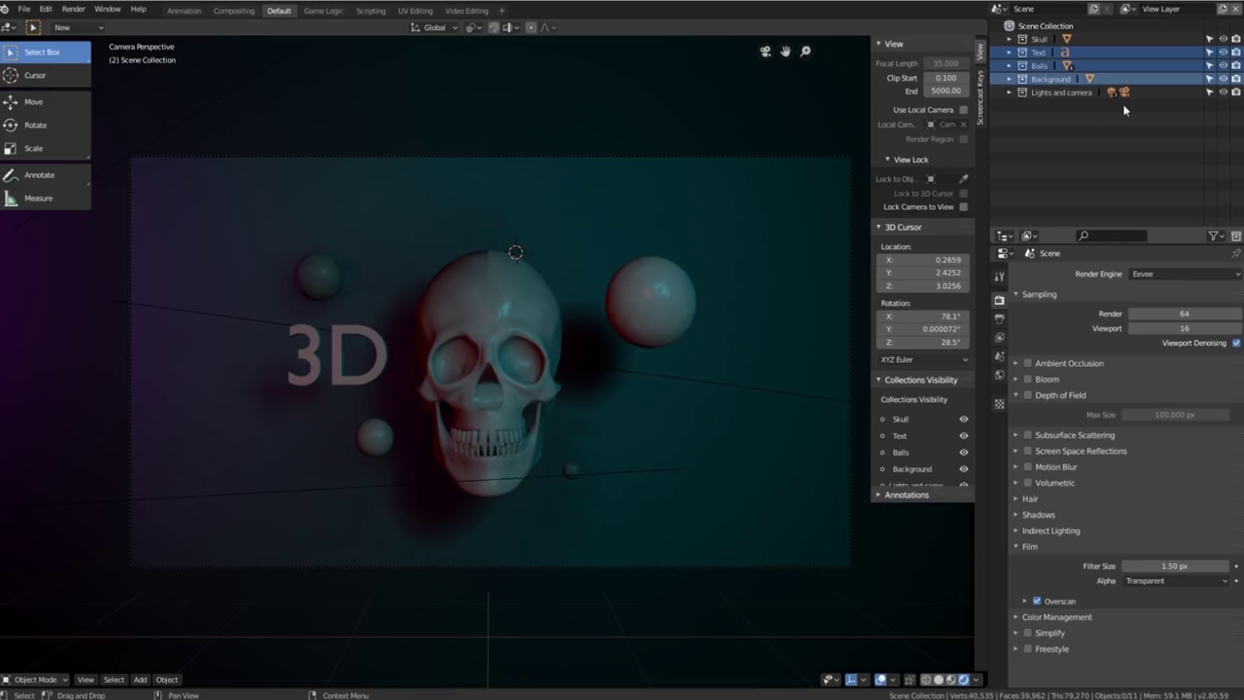
Name the new view layer Background and exclude the Skull, Text and Balls collections from it.
left_click(1162, 8)
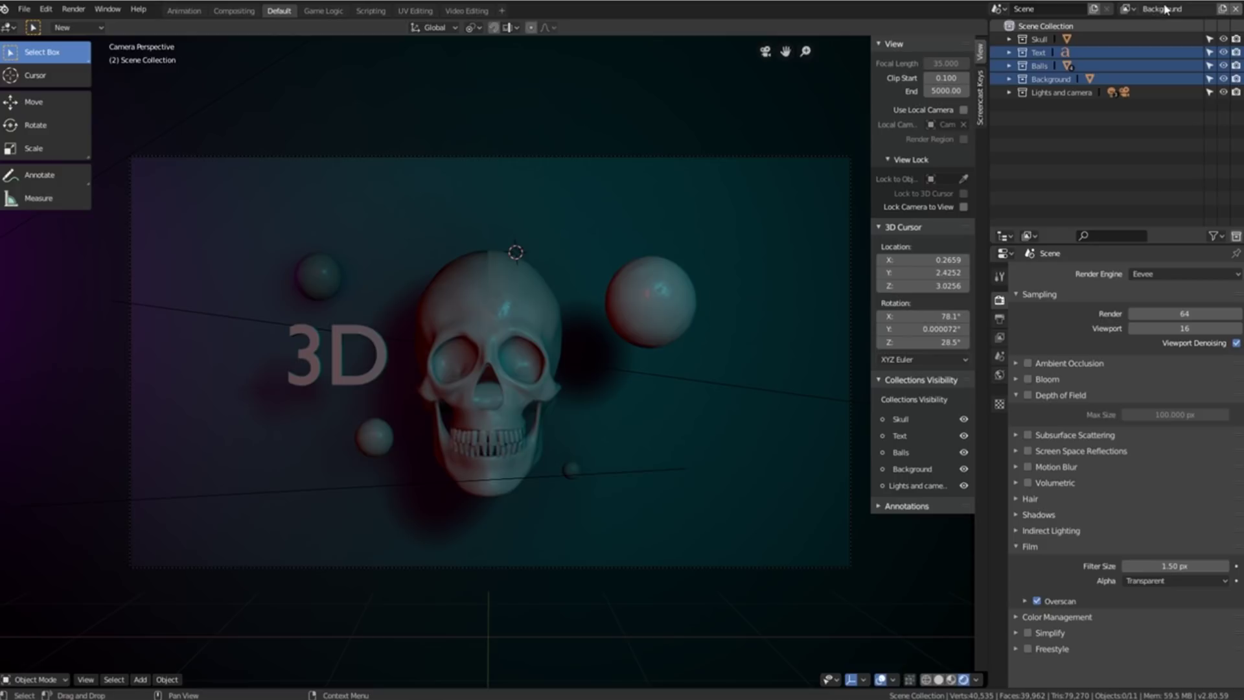
left_click(1045, 40)
left_click(1046, 65, "shift")
left_click(1046, 54, "shift")
right_click(1041, 64)
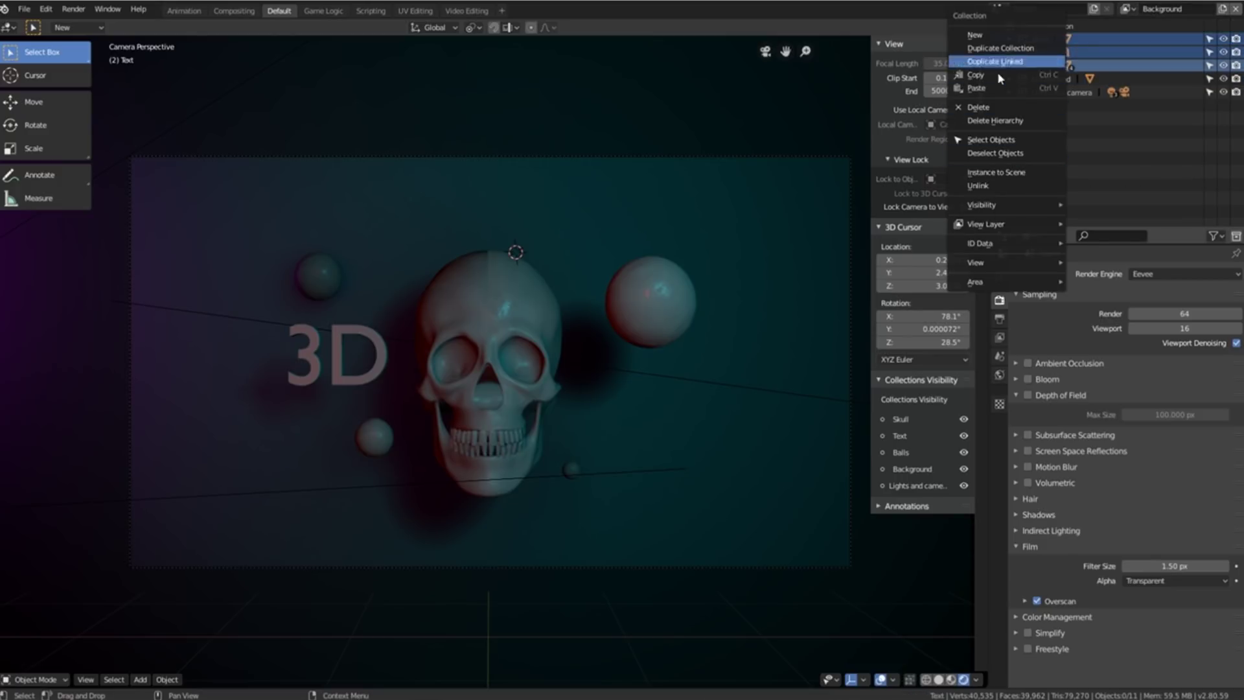
mouse_move(1001, 224)
left_click(1092, 226)
Add a view layer named Balls and exclude the Skull, Text and Background collections from it.
left_click(1224, 9)
left_click(1169, 9)
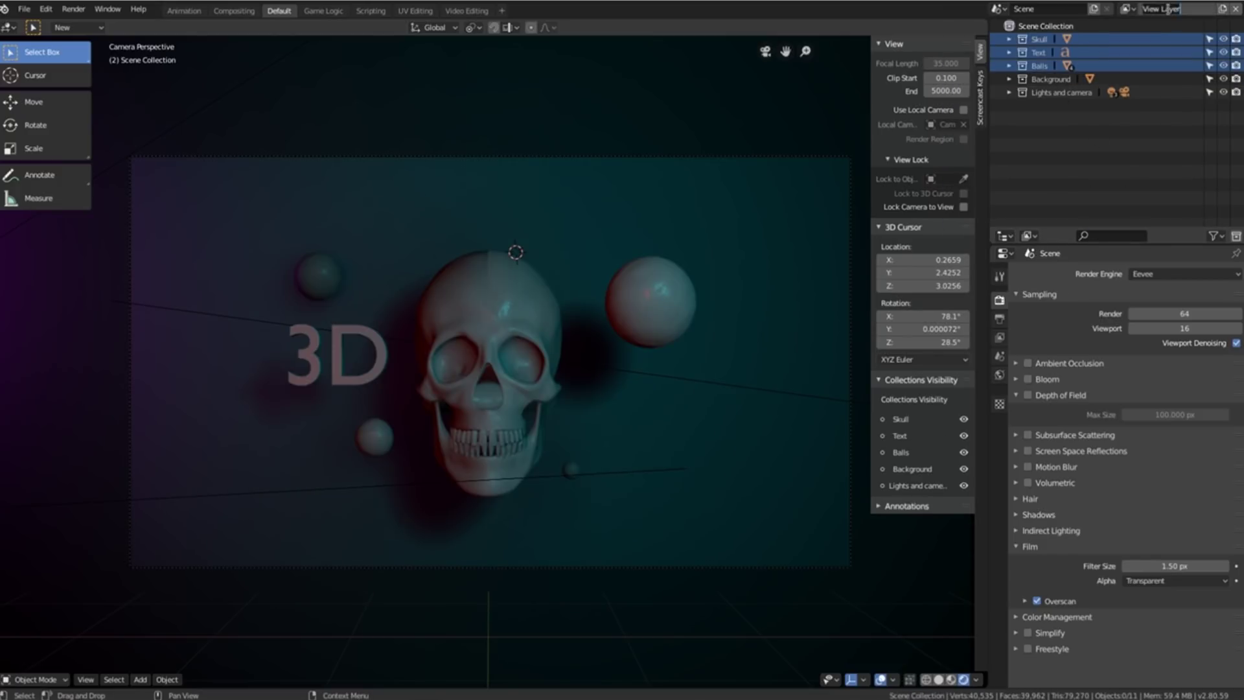
key("Return")
left_click(1065, 79)
left_click(1046, 53, "shift")
left_click(1044, 41, "shift")
right_click(1045, 42)
mouse_move(1033, 227)
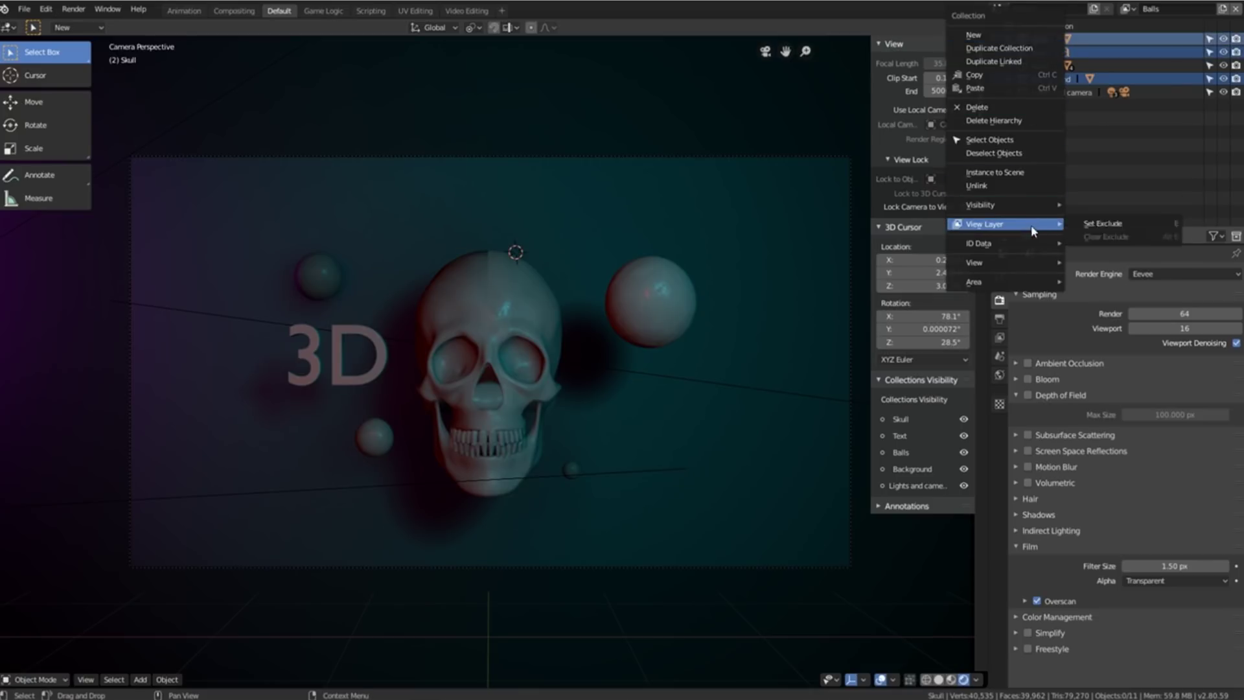
left_click(1097, 225)
Add a view layer named Text and exclude the Skull, Balls and Background collections from it.
left_click(1236, 9)
left_click(1129, 9)
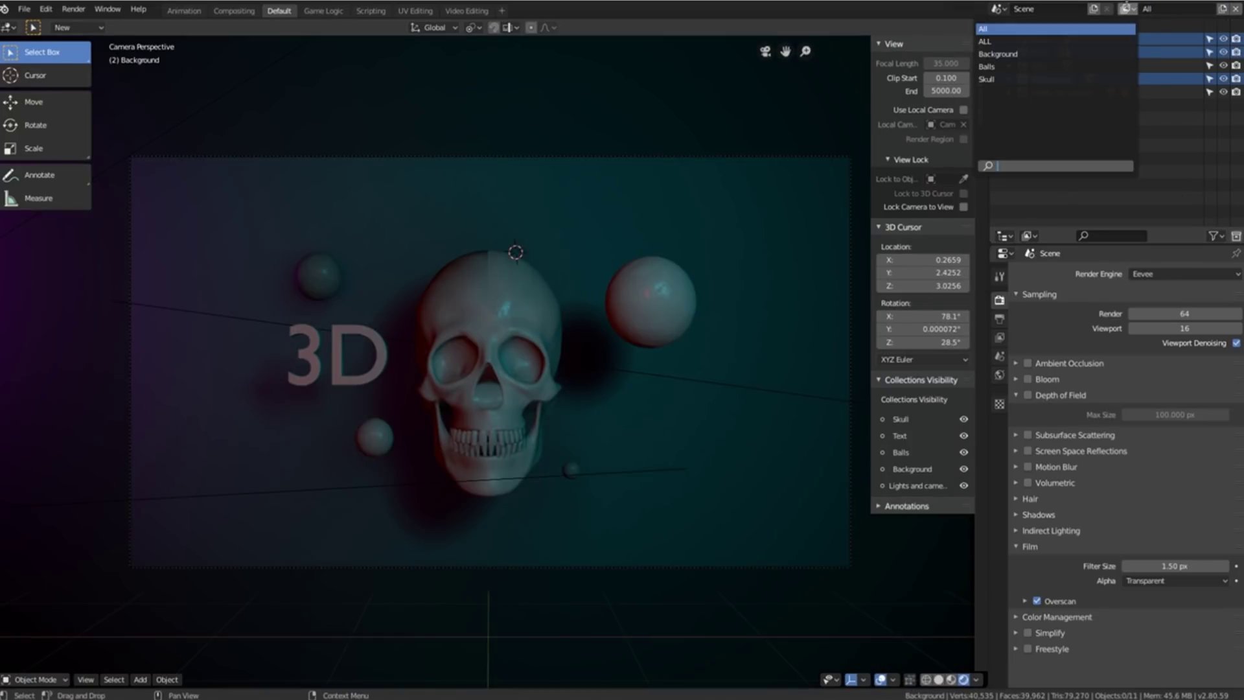
left_click(1222, 8)
double_click(1164, 9)
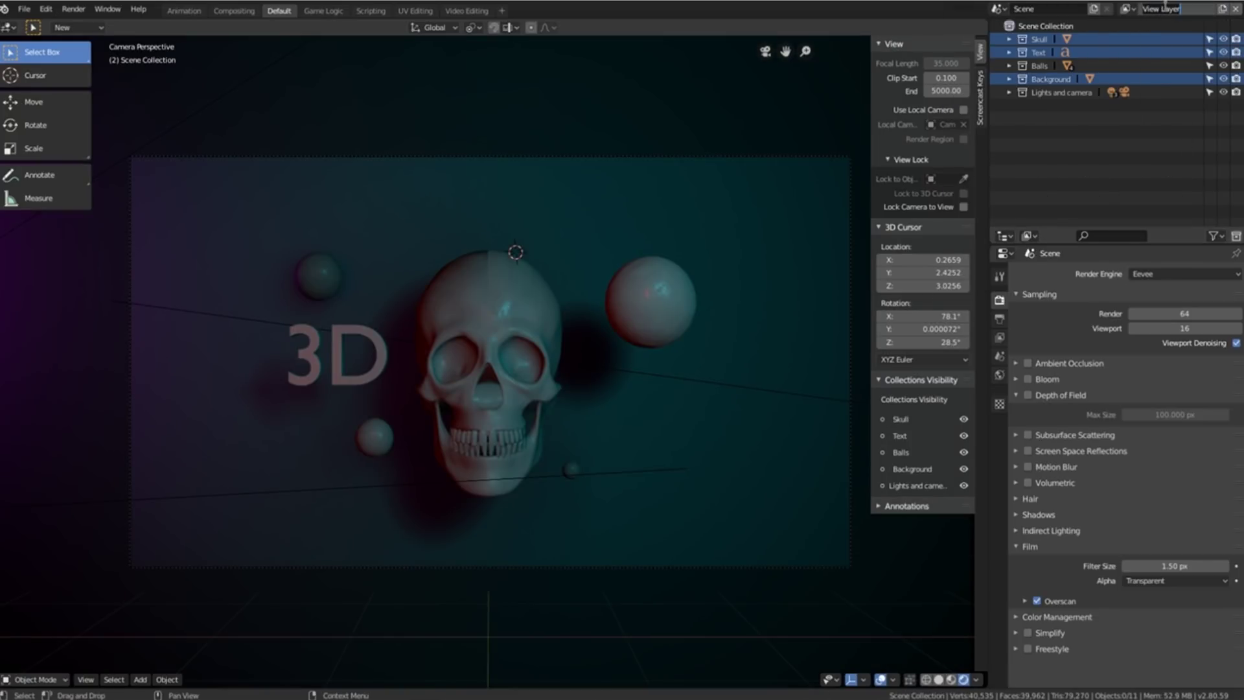
key("Return")
left_click(1057, 81)
left_click(1046, 41, "shift")
left_click(1046, 67, "shift")
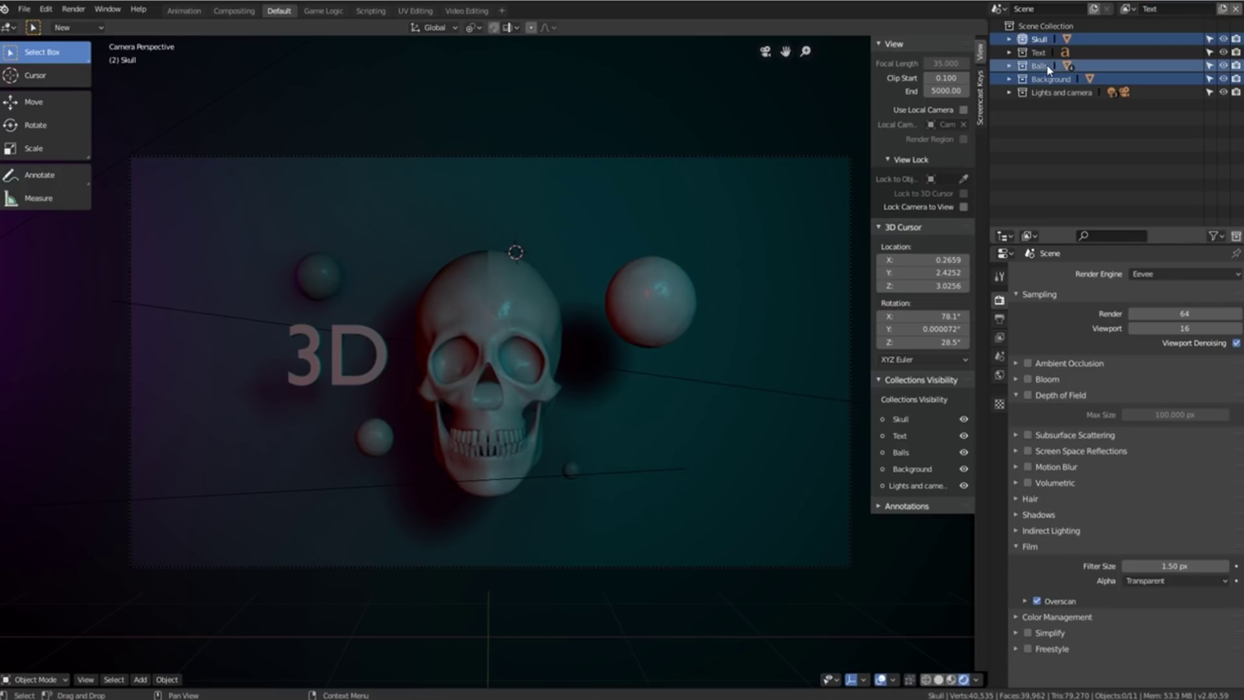
right_click(1046, 66)
left_click(1097, 228)
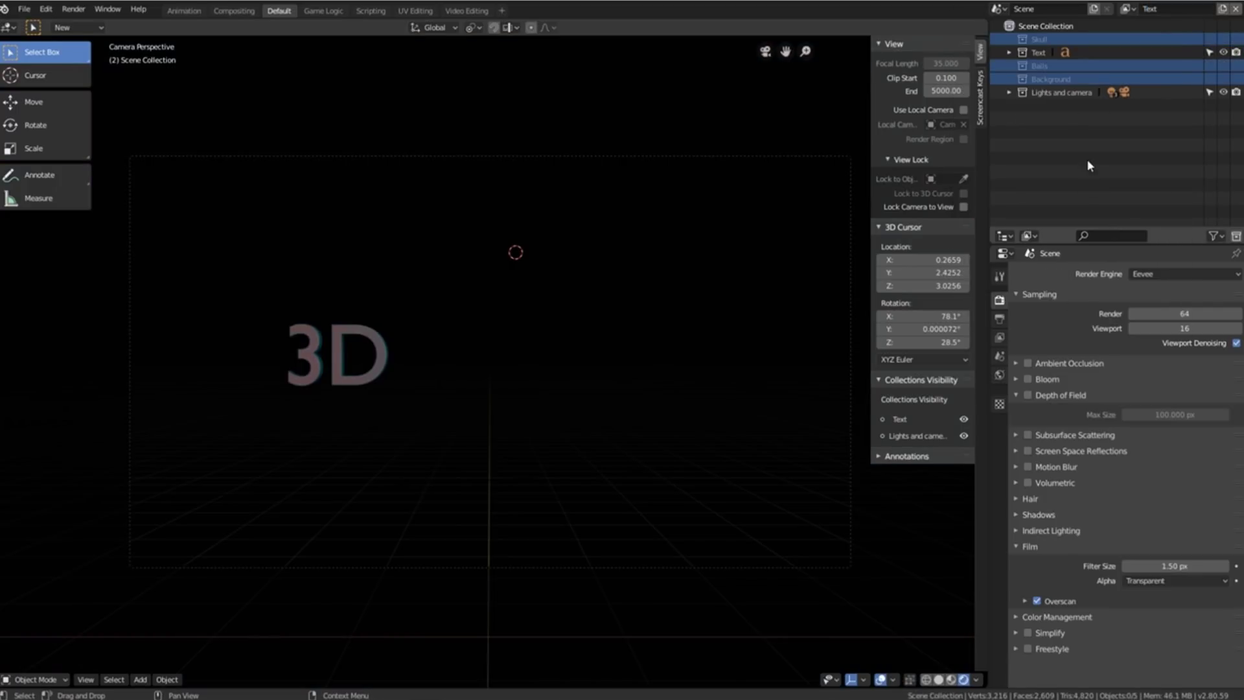
Delete the duplicate view layer All, keeping ALL, and review the list of view layers.
left_click(1131, 8)
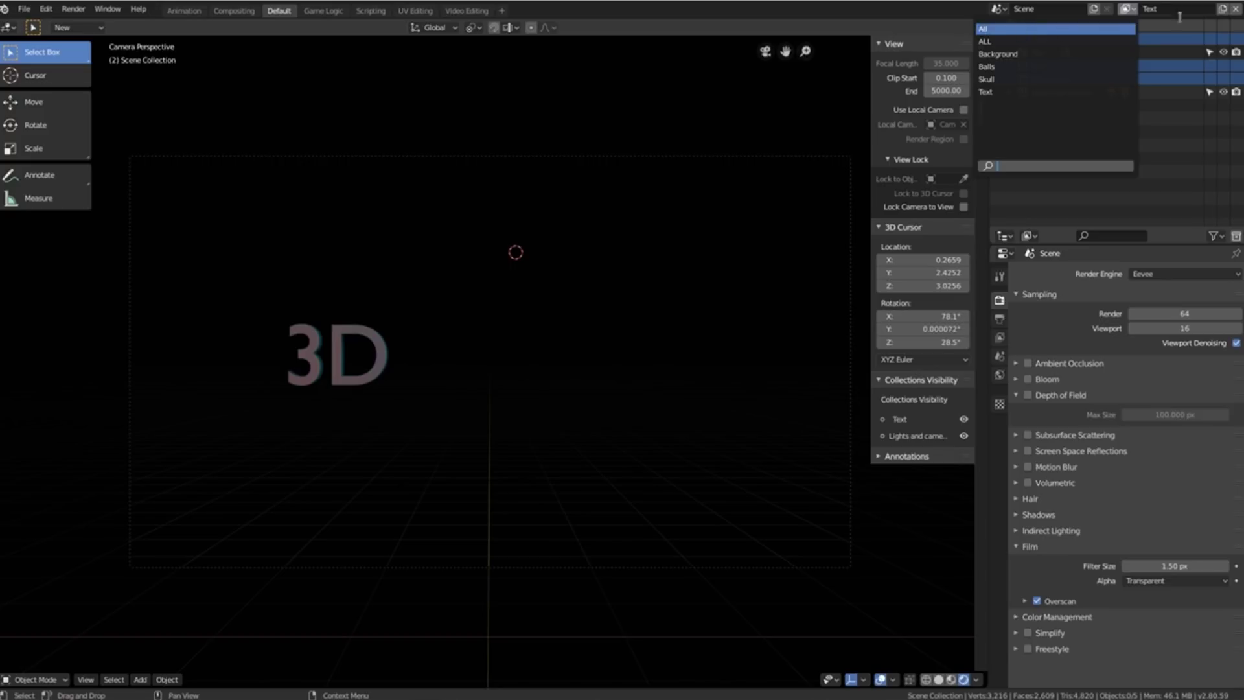
left_click(1124, 29)
left_click(1236, 9)
left_click(1129, 9)
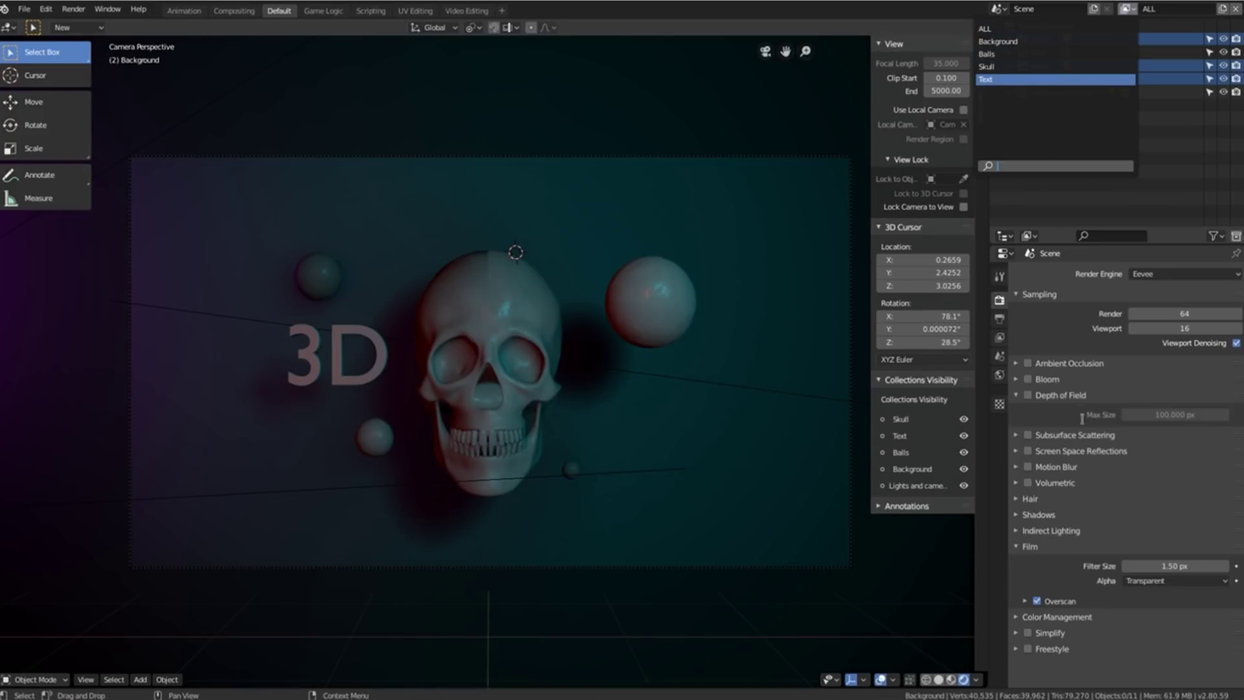
Render the scene, close the render window, and switch to the Compositing workspace.
key("F12")
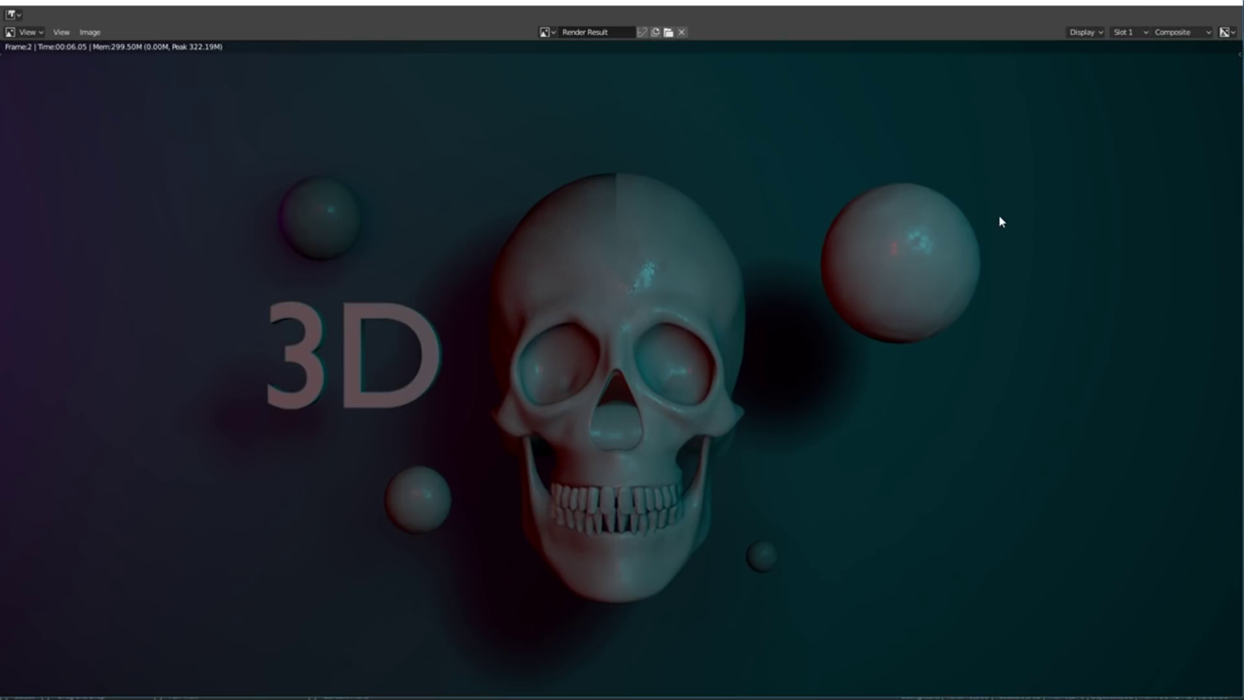
left_click(1222, 3)
left_click(240, 12)
Space out the compositing nodes, set the Render Layers node to the Background view layer, and select that node.
left_click_drag(185, 188, 119, 187)
middle_click_drag(352, 257, 455, 267)
middle_click_drag(455, 267, 467, 267)
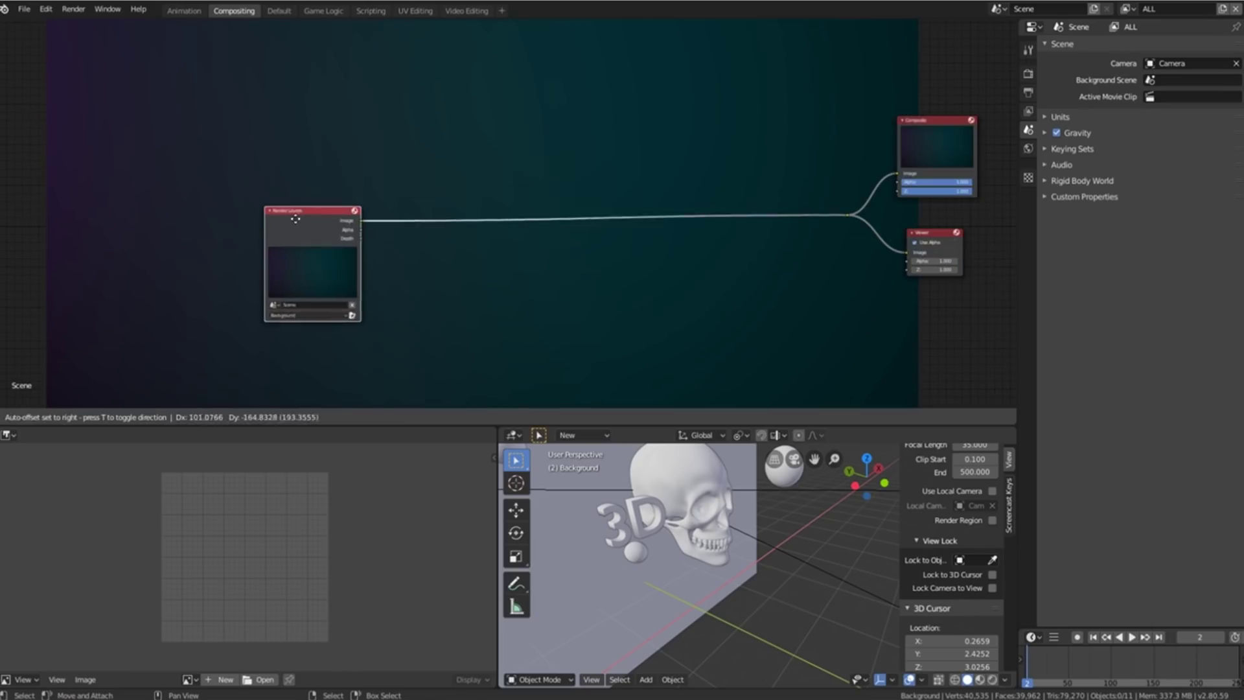
left_click(268, 205)
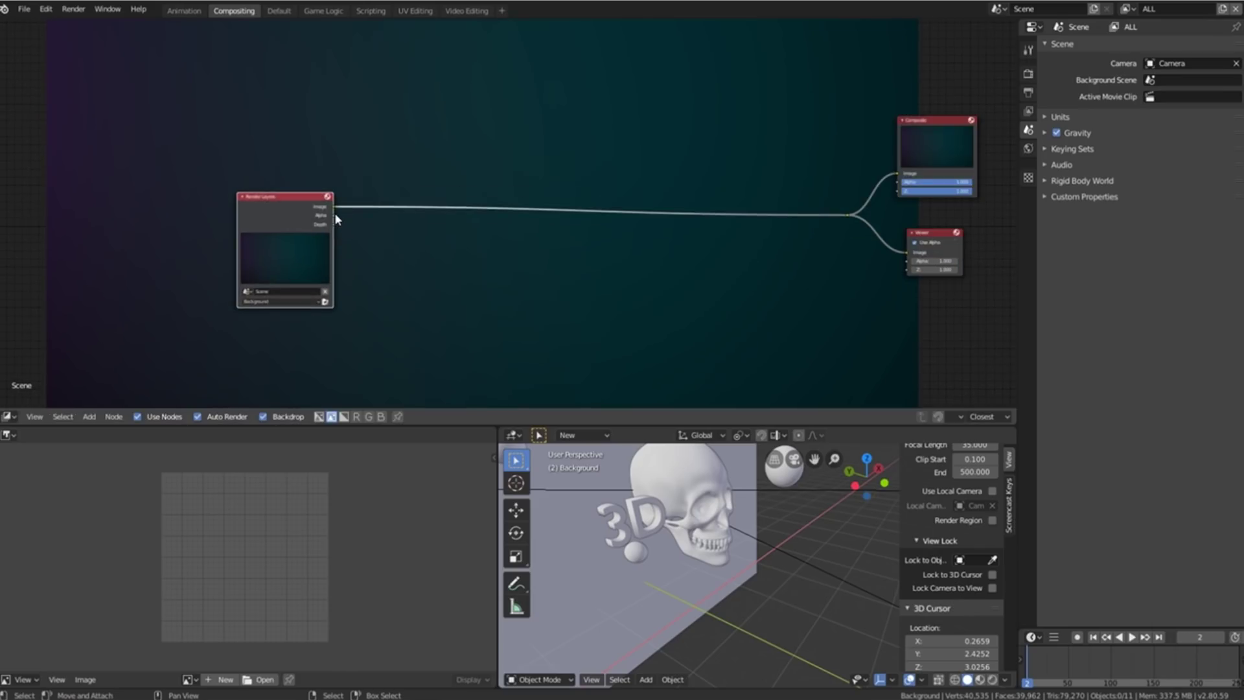
Feed the Background render layer's Alpha output to the Composite and Viewer nodes, and move its node away to make room.
left_click_drag(333, 215, 526, 209)
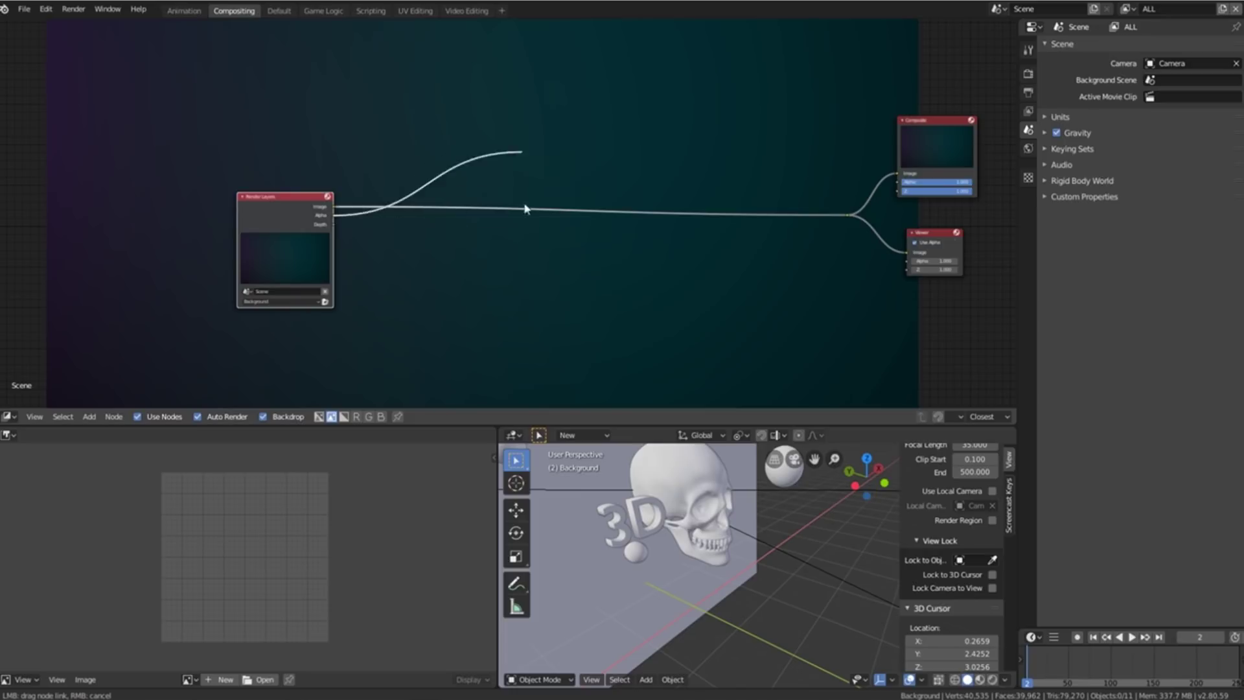
left_click_drag(525, 154, 850, 215)
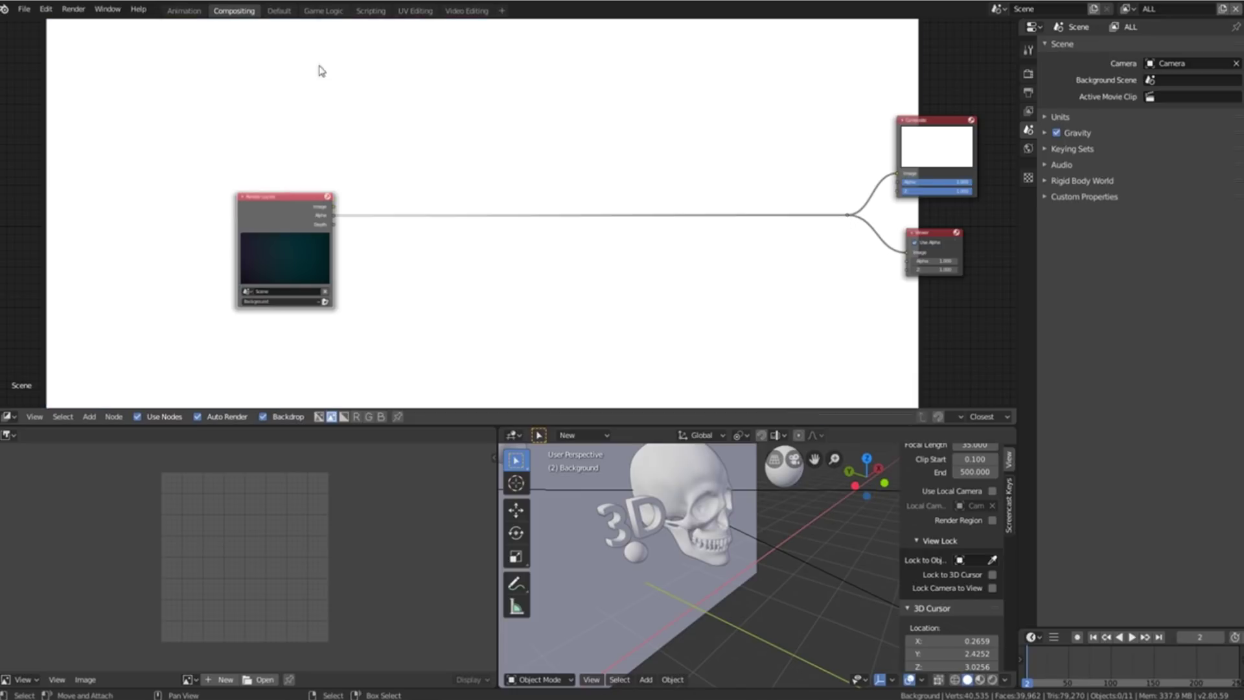
left_click_drag(253, 269, 181, 261)
Insert a color Mix node on the link between the Background Alpha output and the output nodes.
key("shift+a")
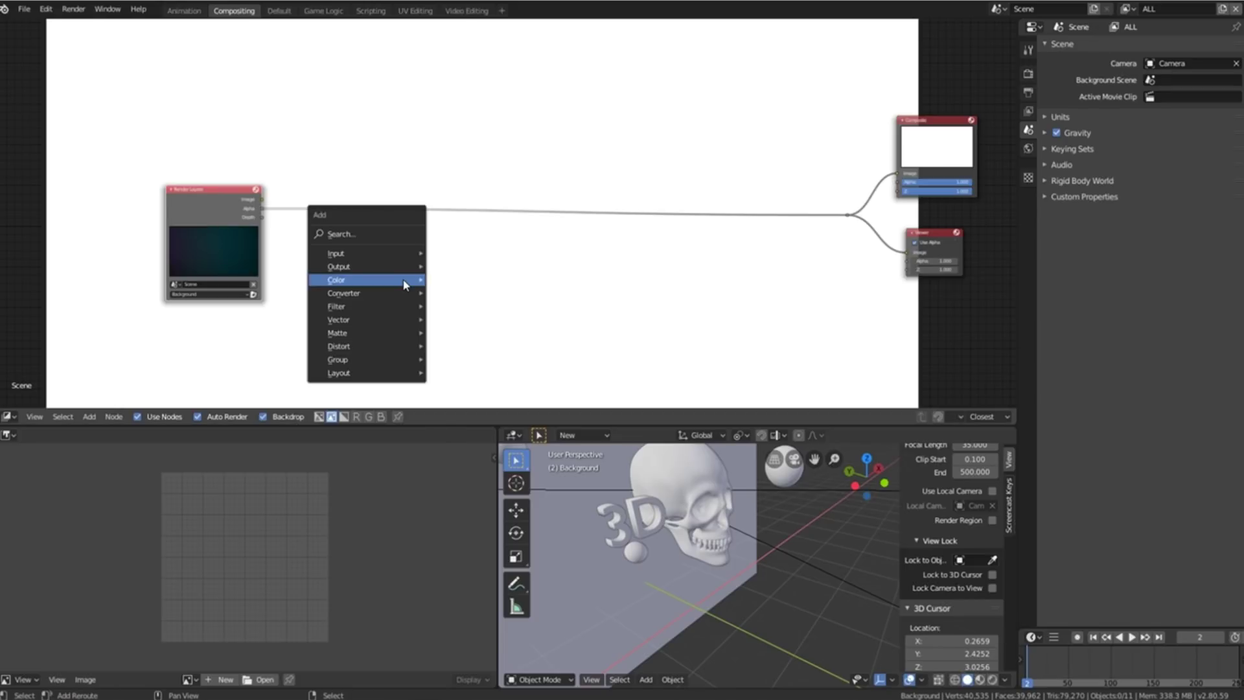
mouse_move(406, 285)
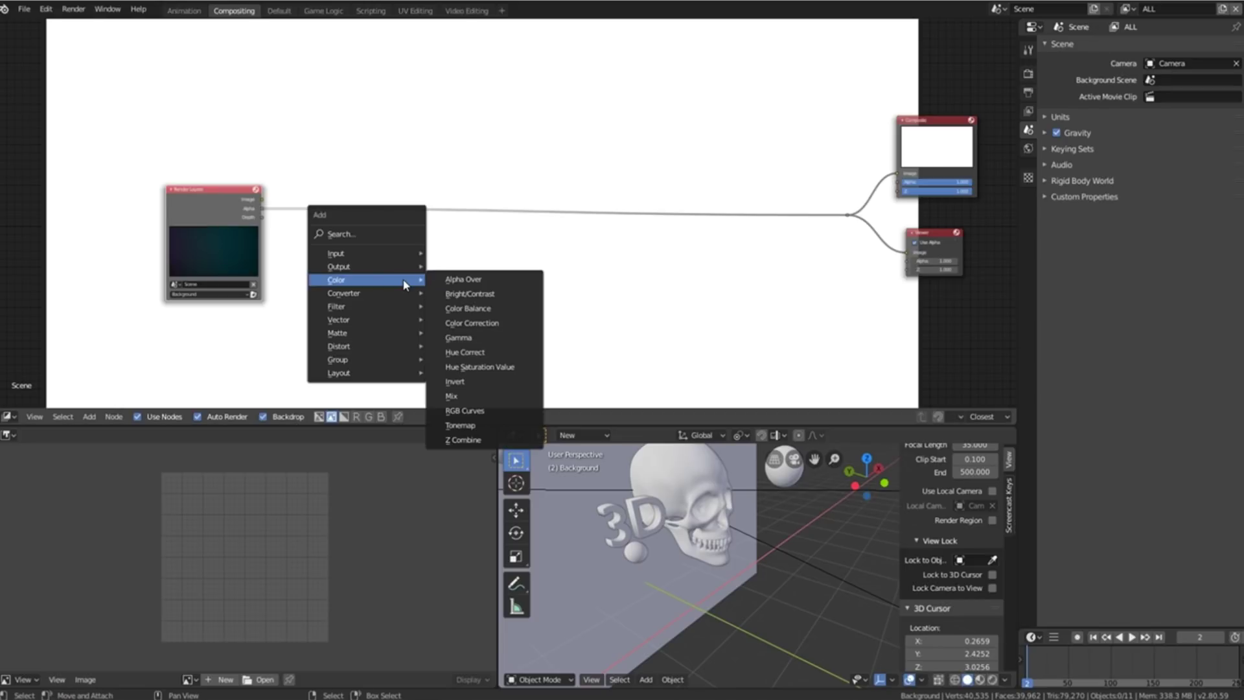
left_click(476, 396)
left_click(428, 196)
middle_click_drag(423, 302, 525, 274)
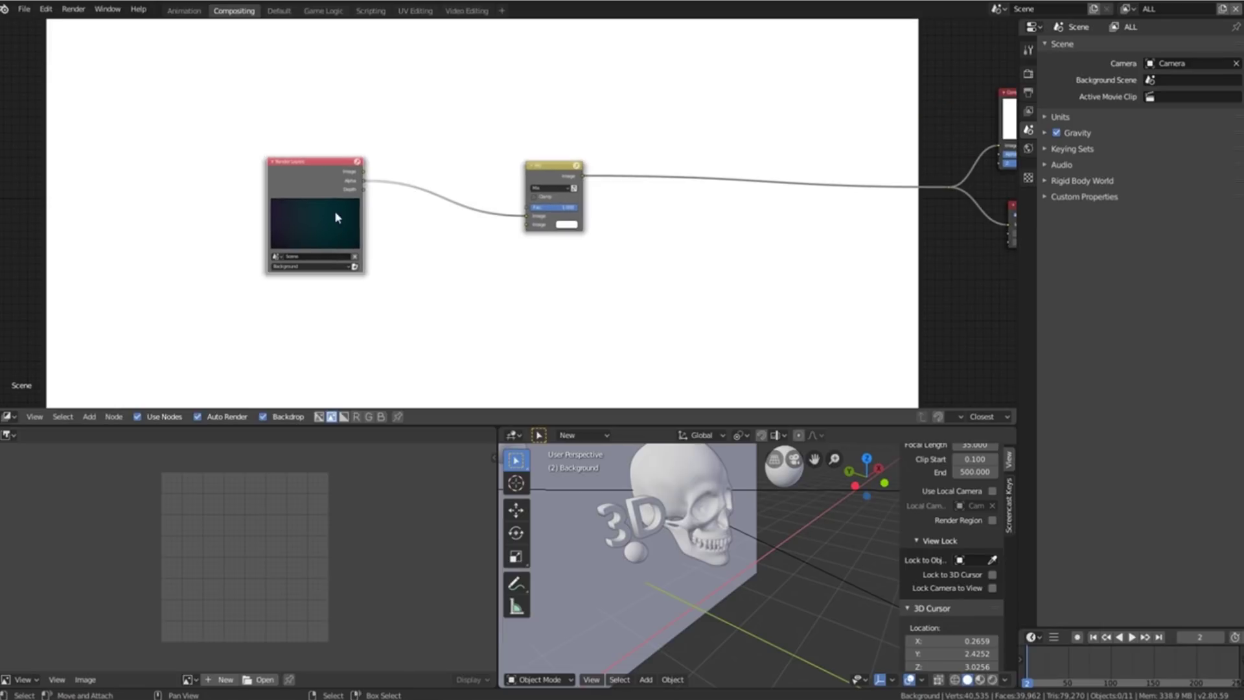
Duplicate the Background Render Layers node, connect the copy's Alpha to the Mix node's second Image input, and set it to Balls.
left_click_drag(334, 212, 328, 174)
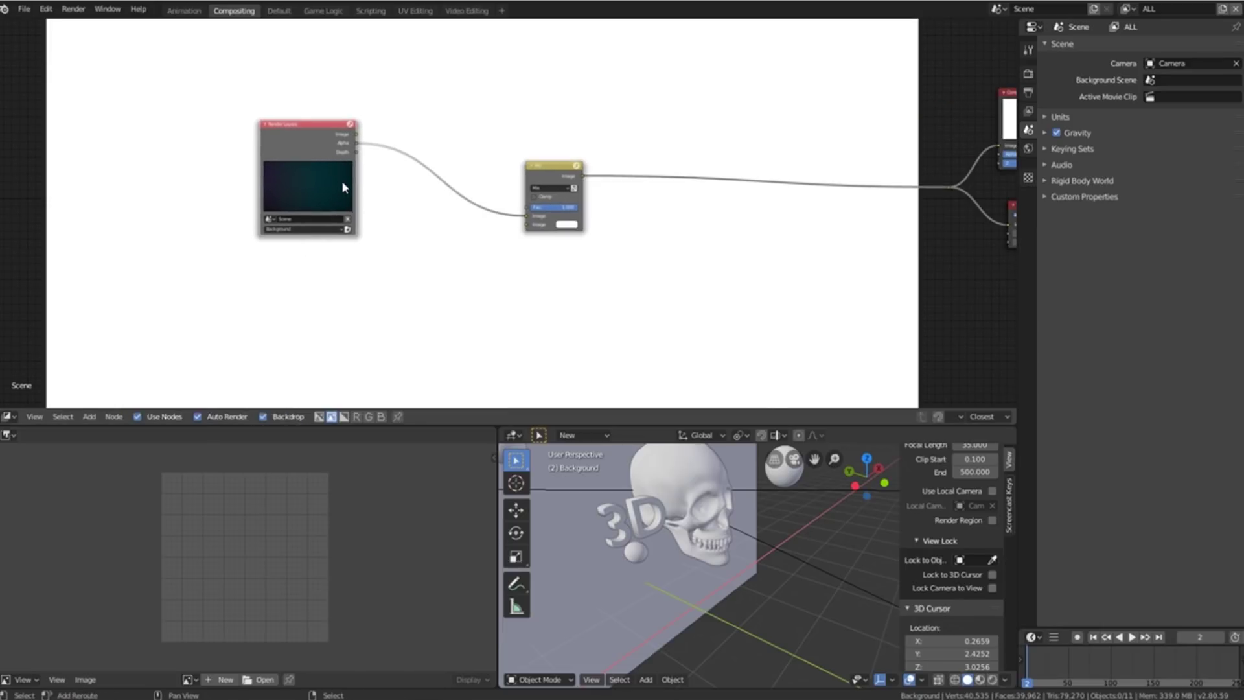
key("shift+d")
left_click(402, 278)
left_click_drag(400, 274, 526, 225)
scroll(363, 311, "up", 1)
left_click(363, 311)
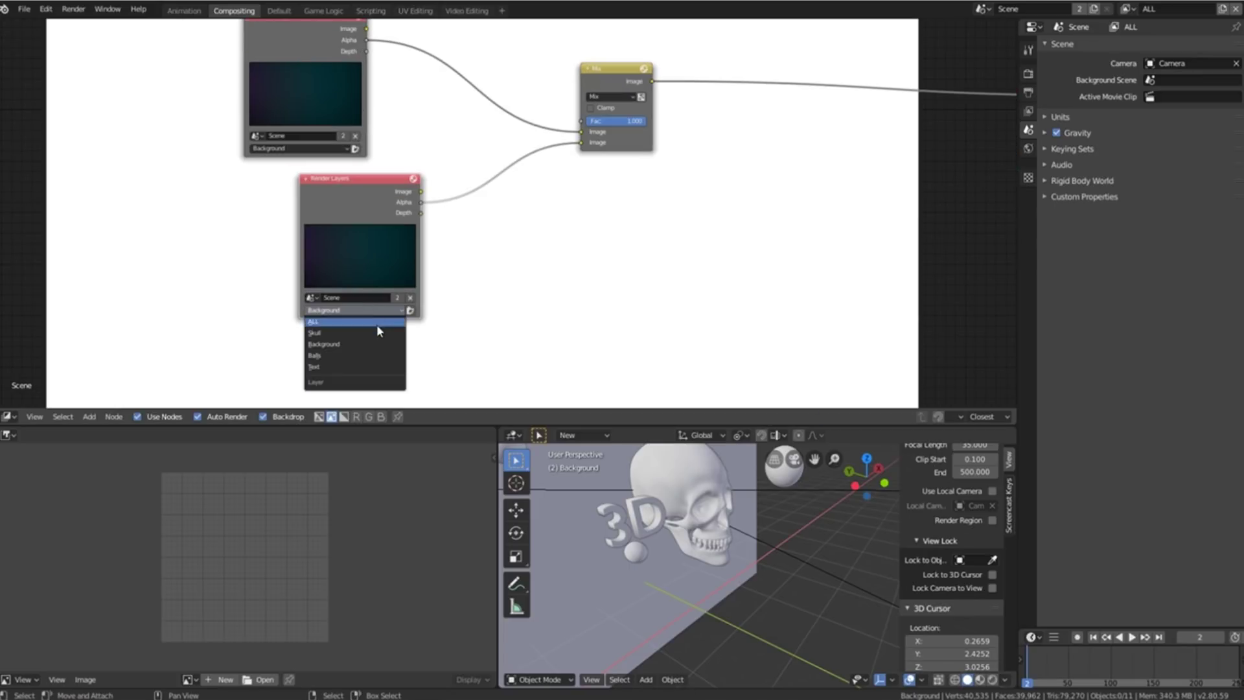
left_click(354, 358)
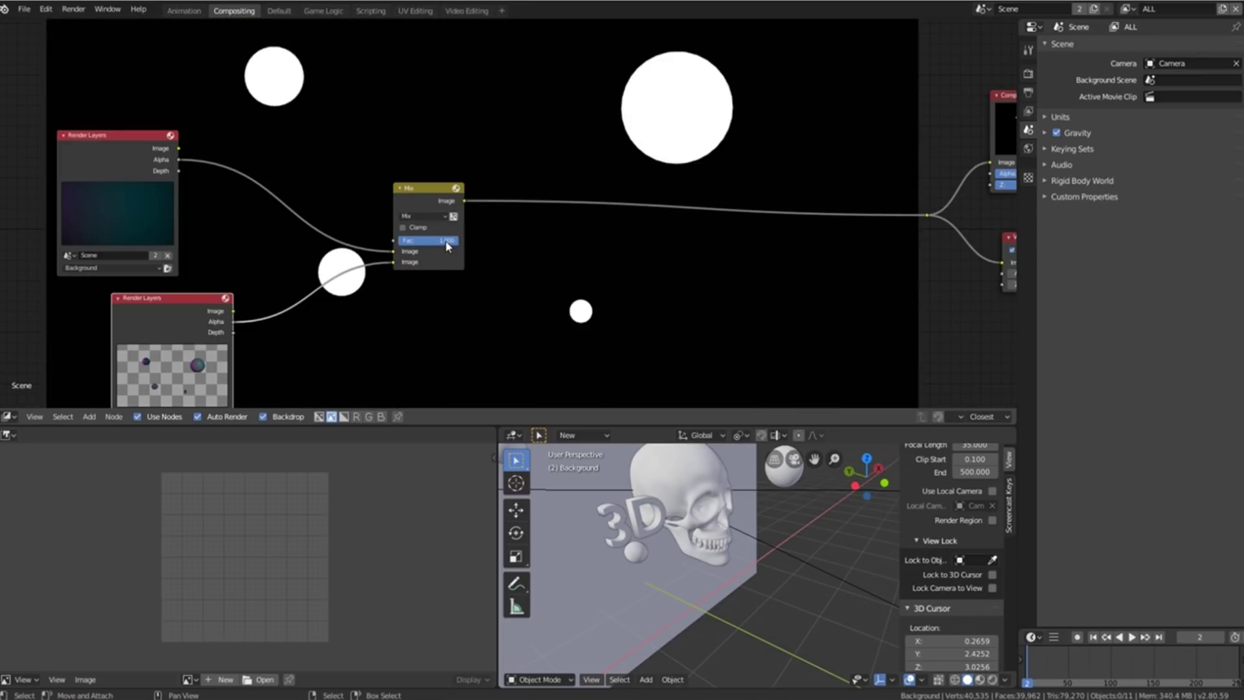
Set the Mix node's factor to about 0.525 and insert a second color Mix node after it.
left_click_drag(446, 242, 415, 241)
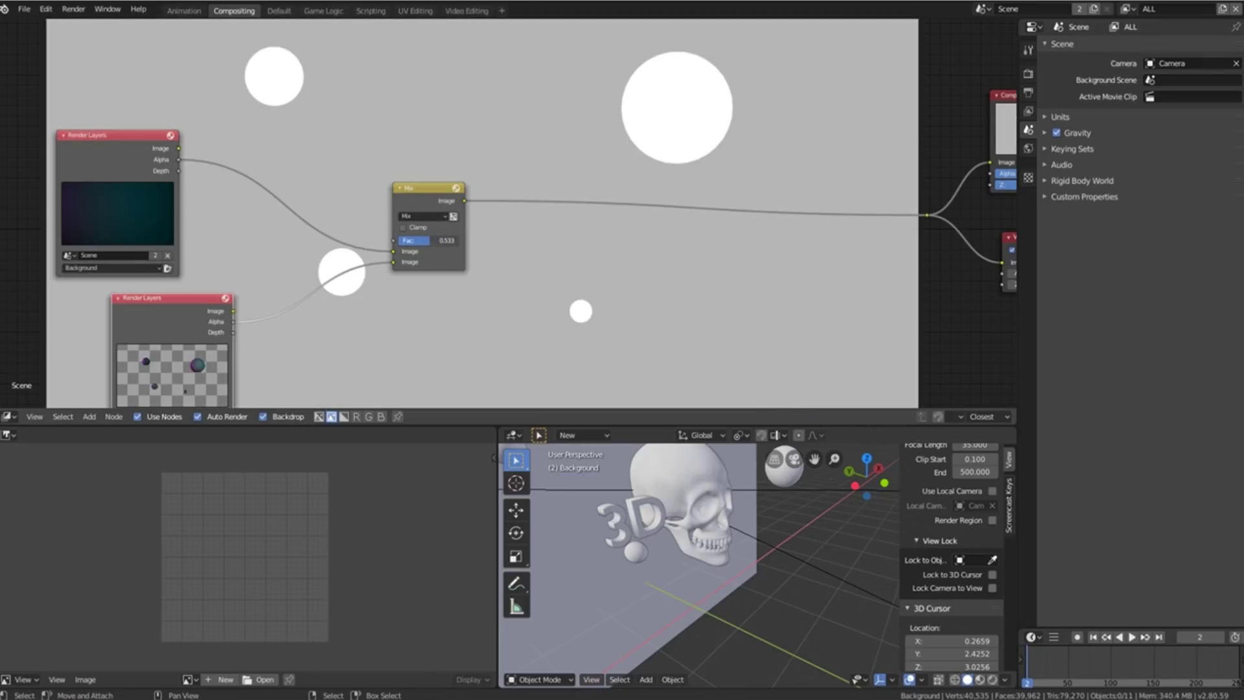
key("shift+a")
mouse_move(576, 250)
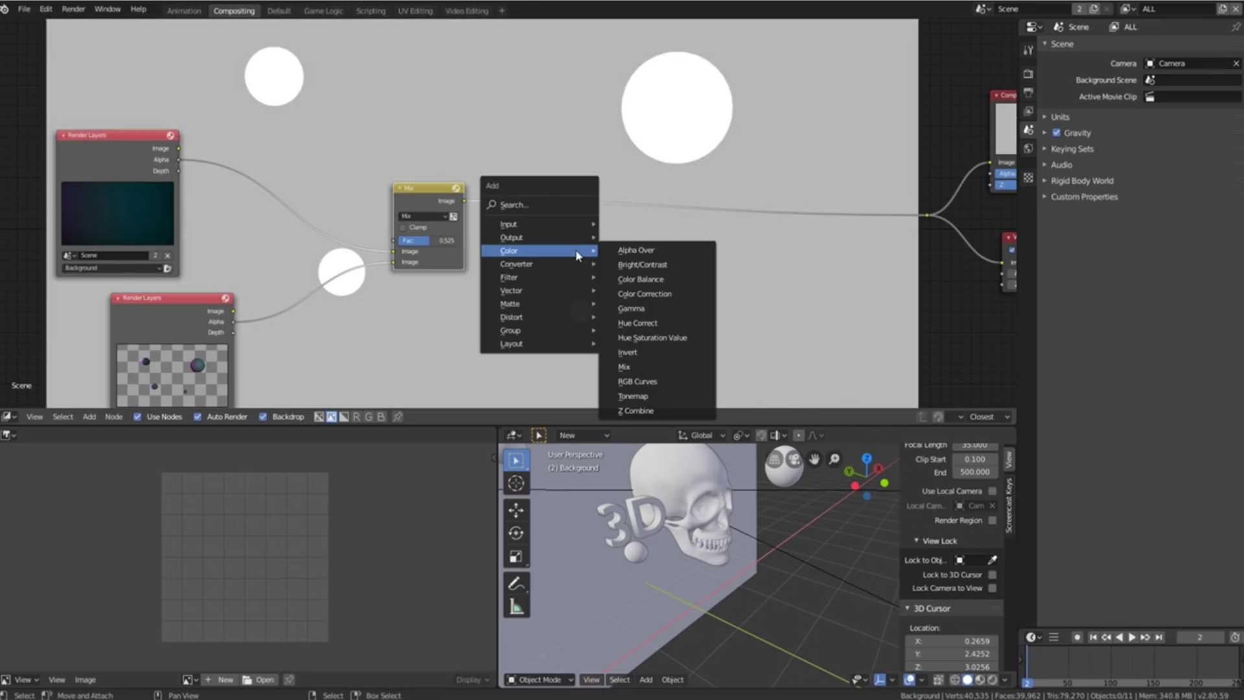
left_click(637, 367)
left_click(600, 169)
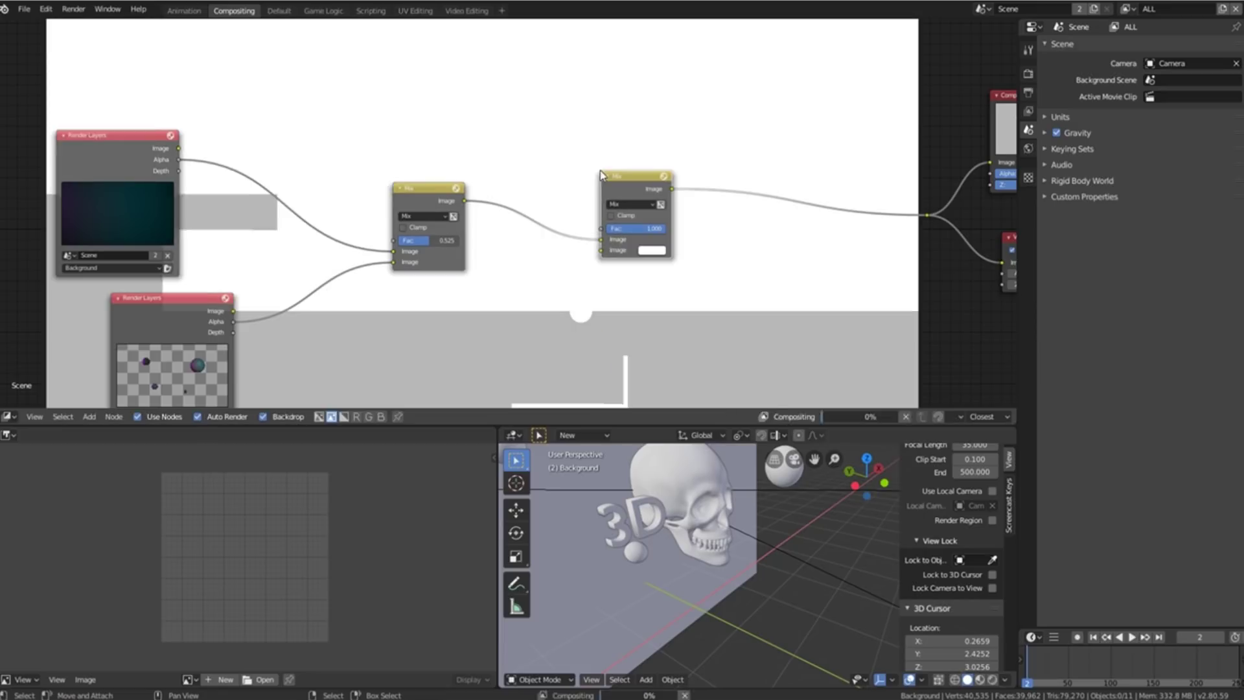
Duplicate the Balls Render Layers node, connect the copy's Alpha to the second Mix node's free Image input, and set it to Skull.
left_click(194, 337)
middle_click_drag(194, 337, 218, 256)
key("shift+d")
left_click(398, 246)
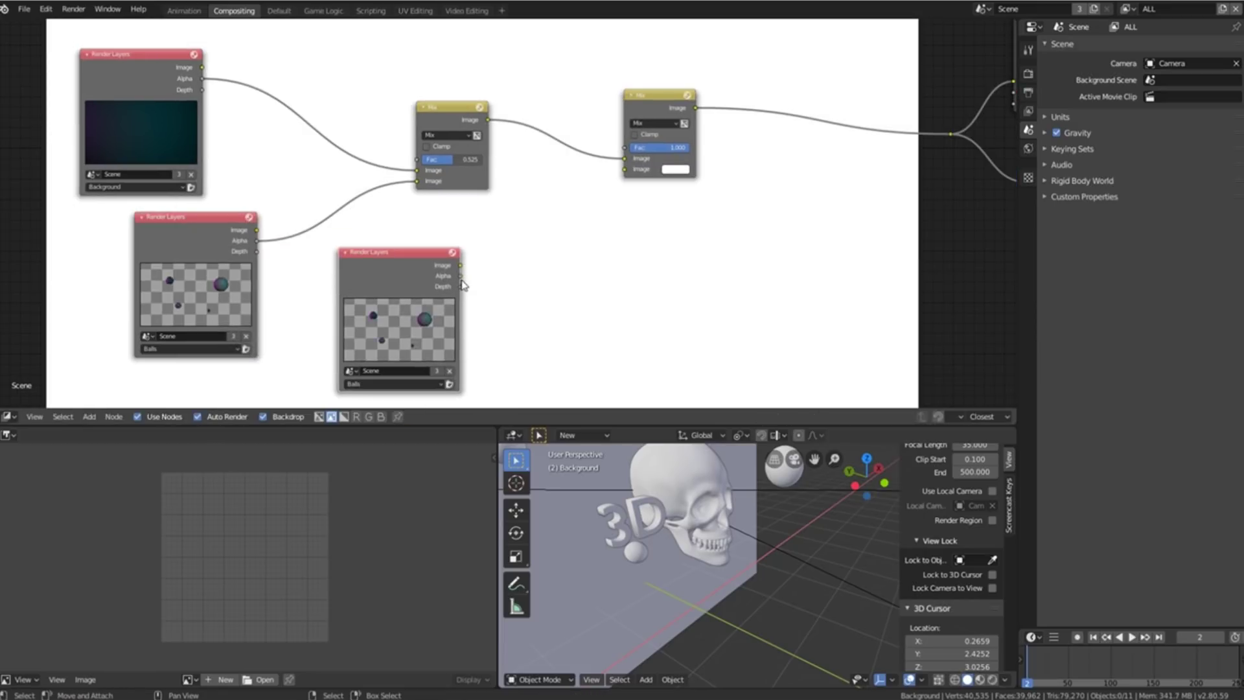
left_click_drag(631, 172, 630, 171)
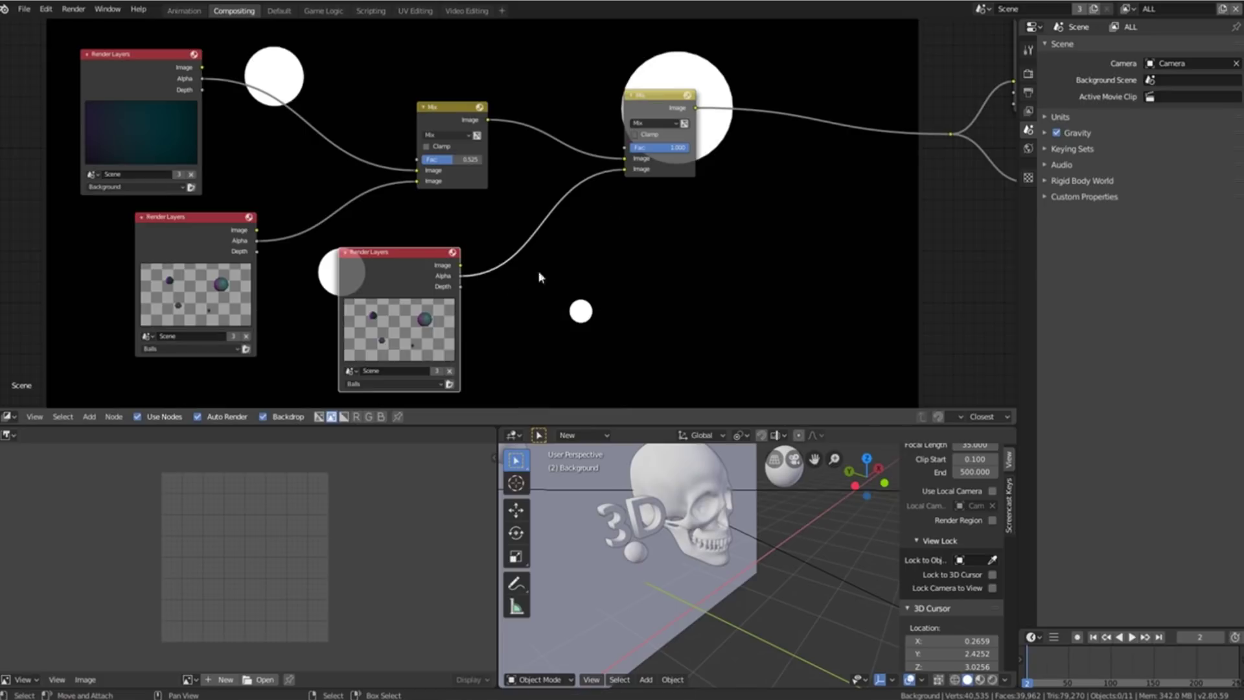
middle_click_drag(483, 340, 514, 285)
left_click(428, 329)
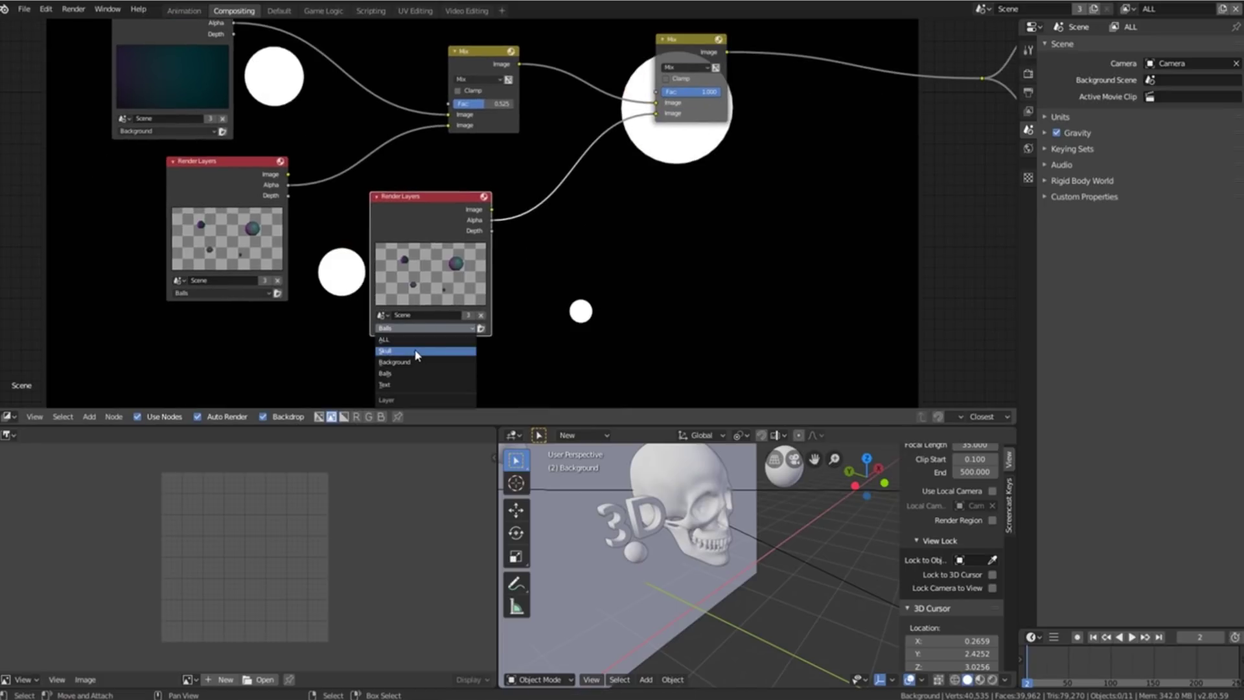
left_click(414, 352)
Set the second Mix node's factor to about 0.542 and insert a duplicate of that node after it.
middle_click_drag(700, 92, 531, 200)
left_click_drag(532, 200, 501, 200)
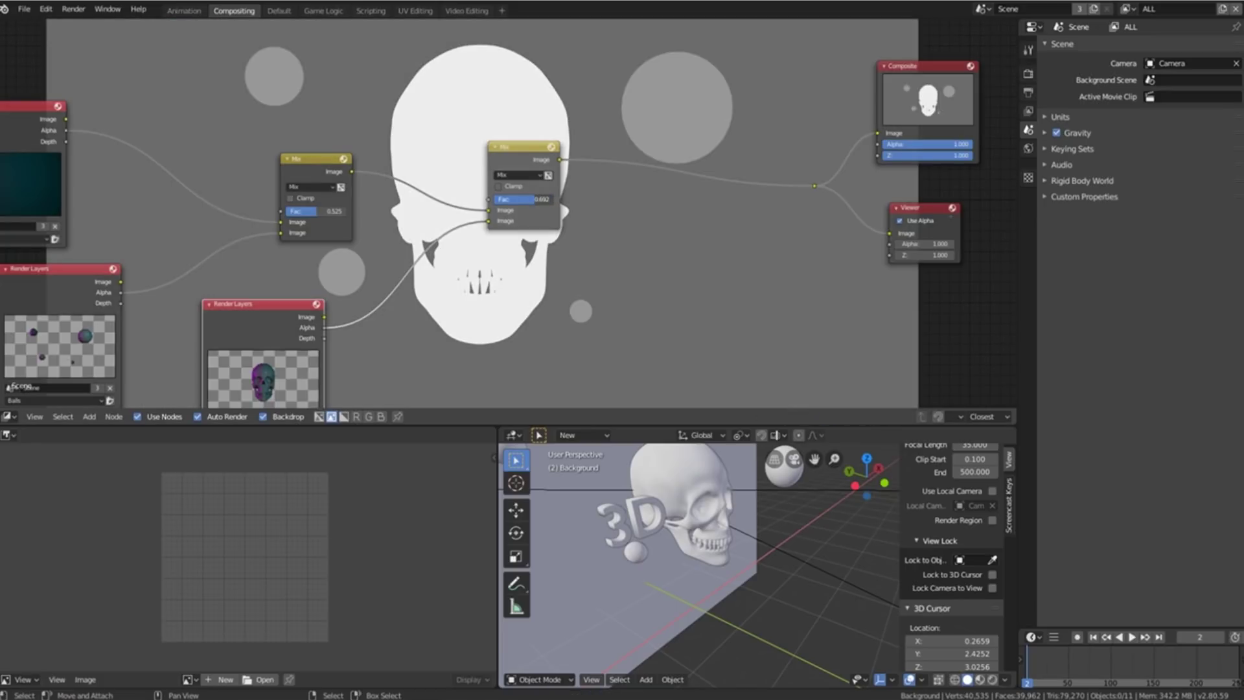
left_click(517, 166)
middle_click_drag(517, 165, 444, 171)
key("shift+d")
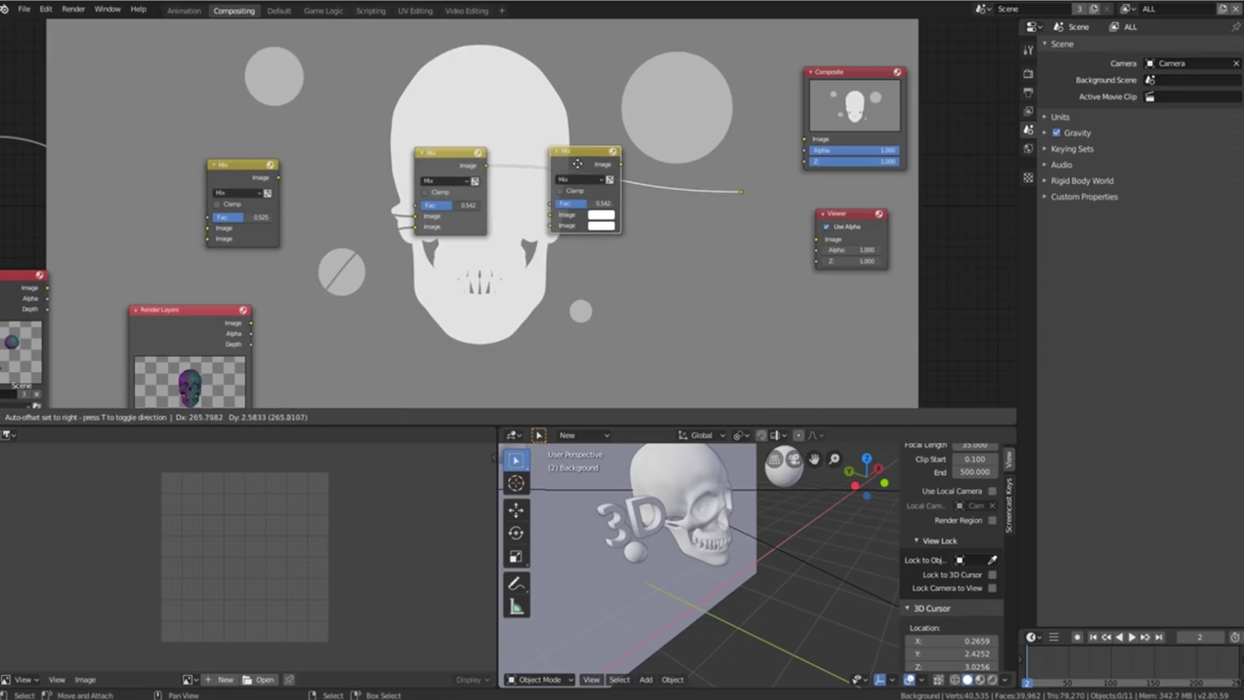
left_click(578, 165)
middle_click_drag(580, 249, 572, 212)
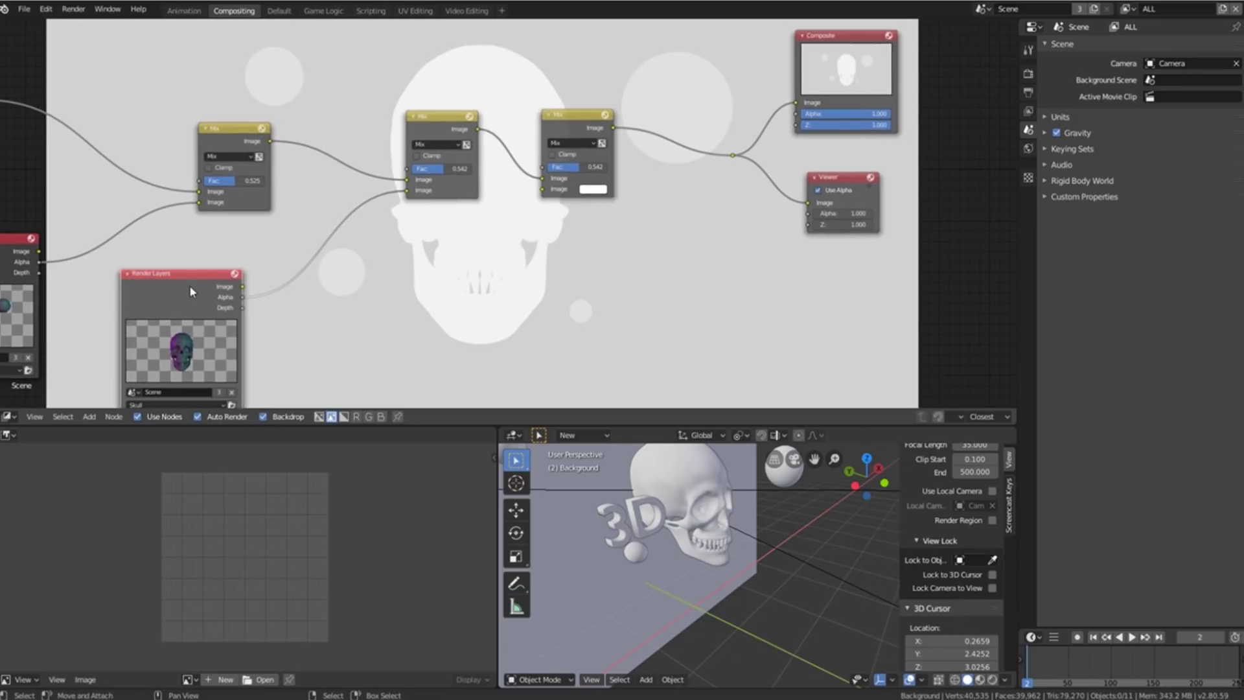
Duplicate the Skull Render Layers node, connect the copy's Alpha to the third Mix node's free Image input, and set it to Text.
key("shift+d")
left_click(398, 317)
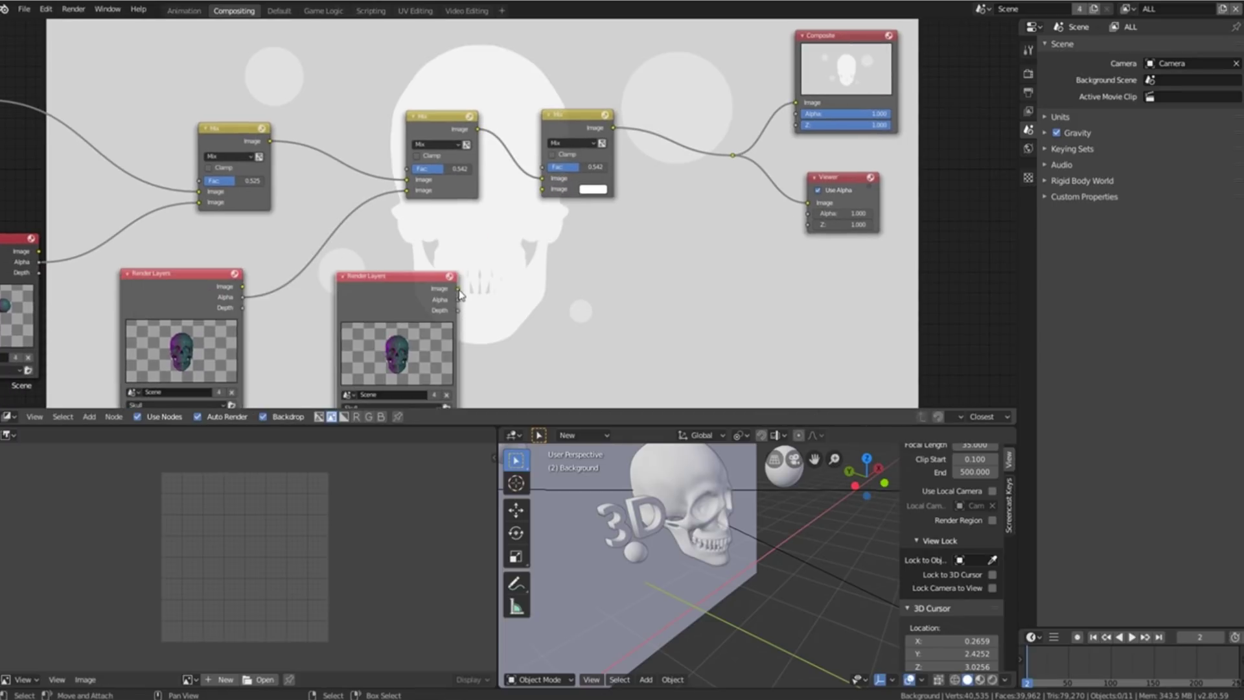
left_click_drag(548, 195, 546, 191)
middle_click_drag(546, 191, 521, 168)
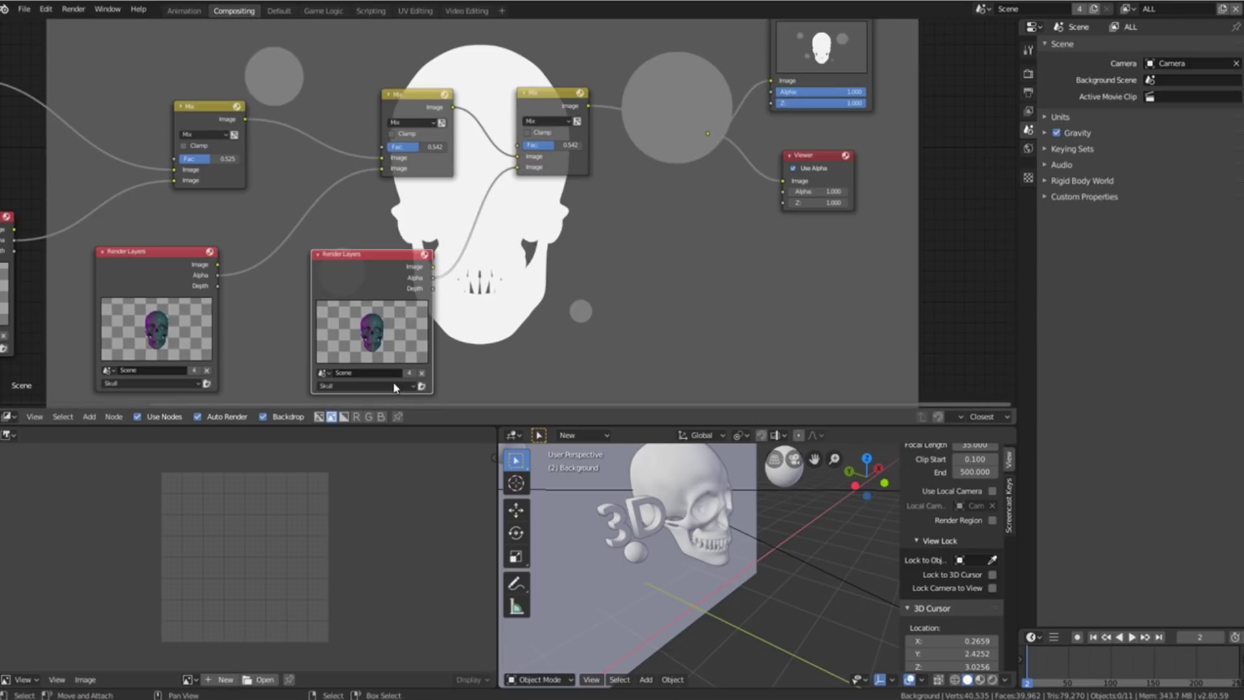
left_click(387, 388)
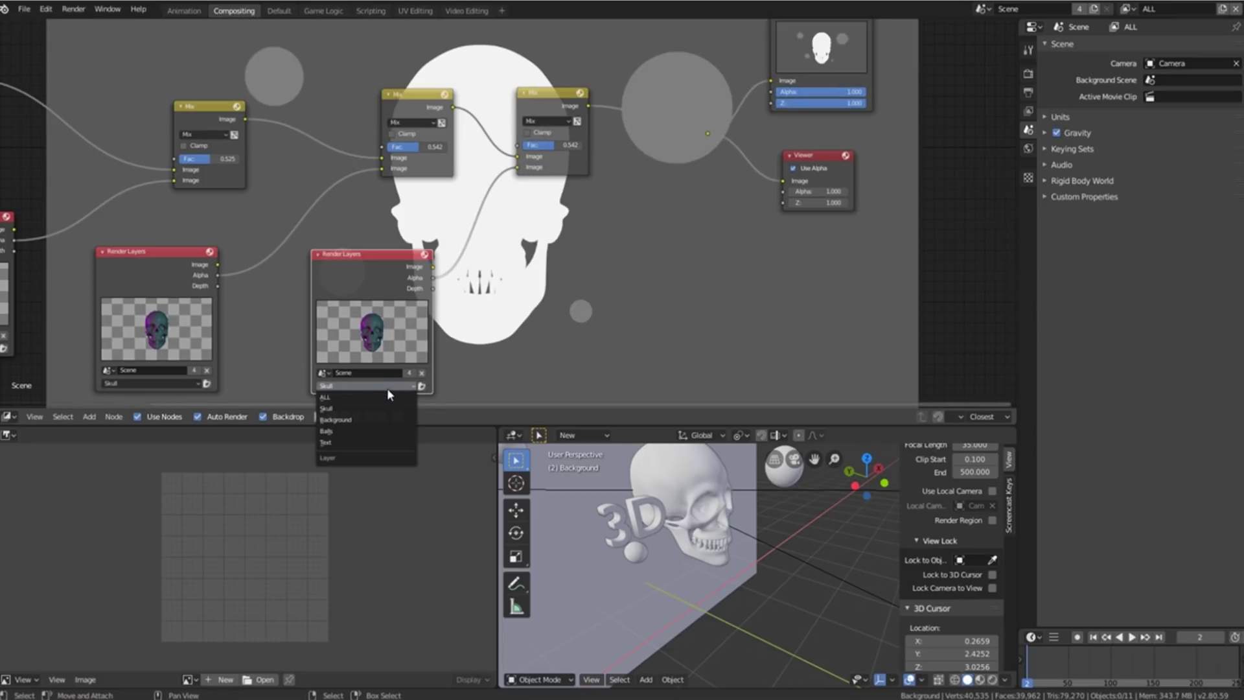
left_click(370, 431)
Adjust the factors of the three Mix nodes in order to about 0.558, 0.492 and 0.417.
middle_click_drag(210, 168, 180, 242)
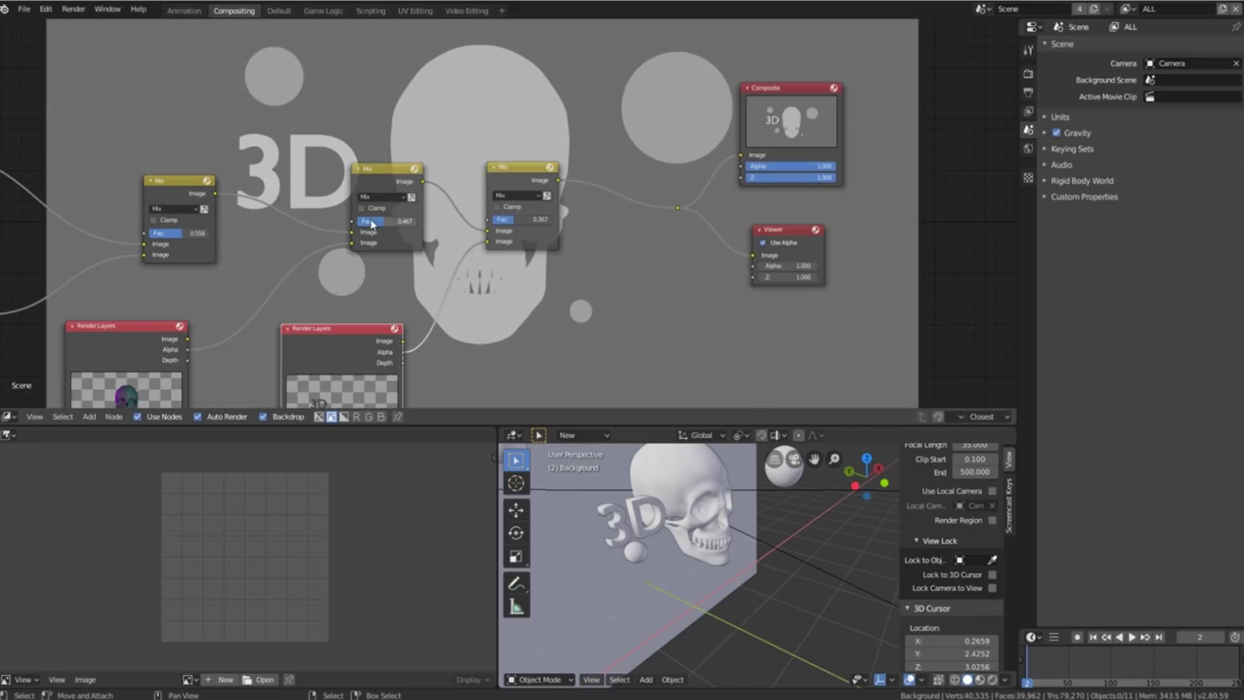
left_click_drag(386, 221, 408, 221)
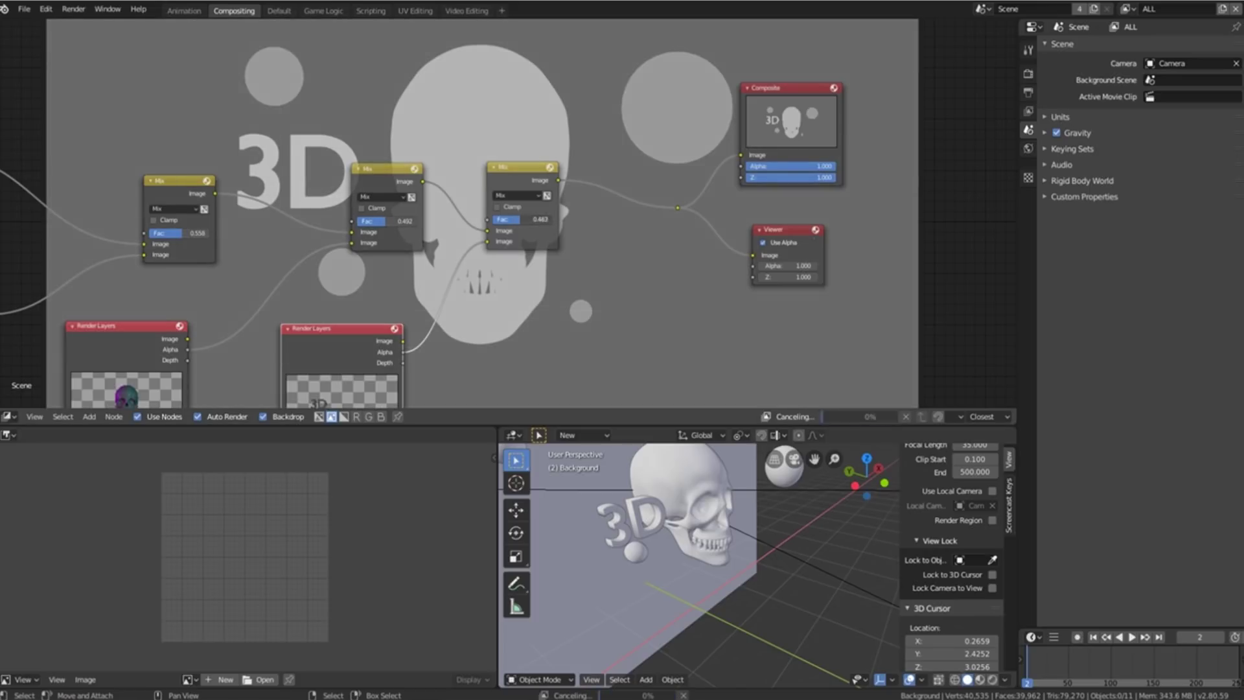
left_click_drag(521, 220, 517, 220)
middle_click_drag(476, 242, 574, 228)
left_click_drag(585, 227, 585, 227)
Try swapping the mask order by linking the Skull Alpha to the third Mix node and the Text Alpha to the second.
middle_click_drag(449, 236, 402, 277)
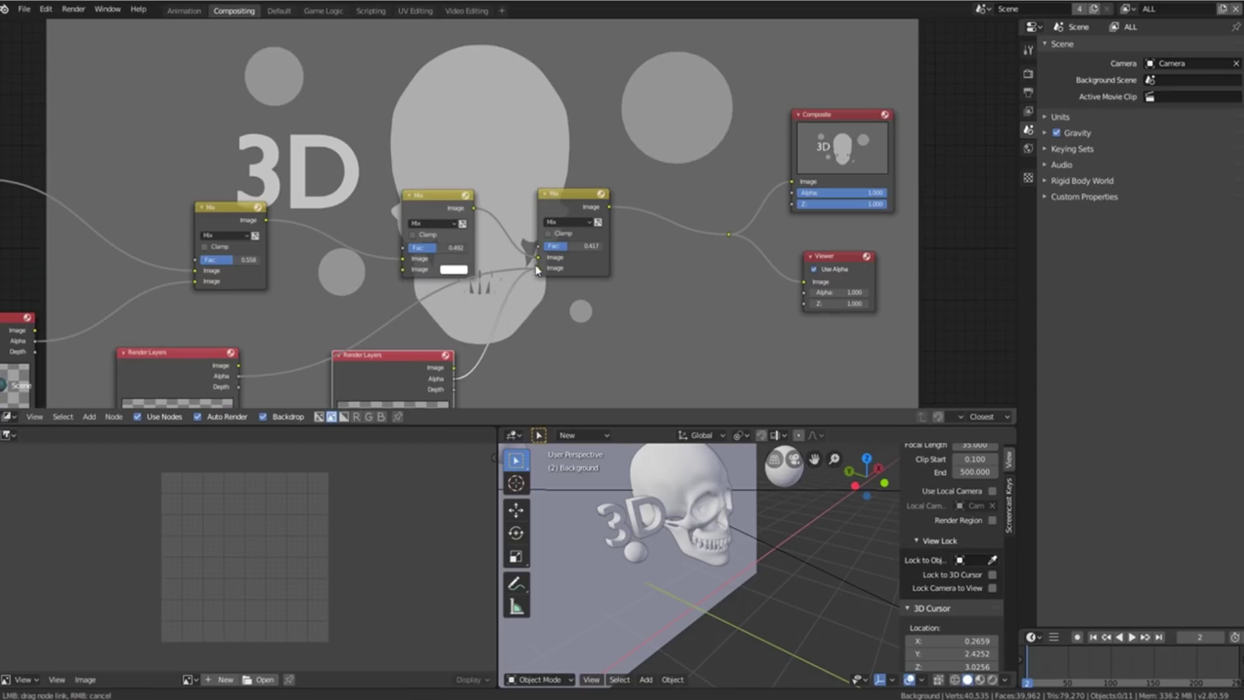
left_click_drag(536, 266, 539, 268)
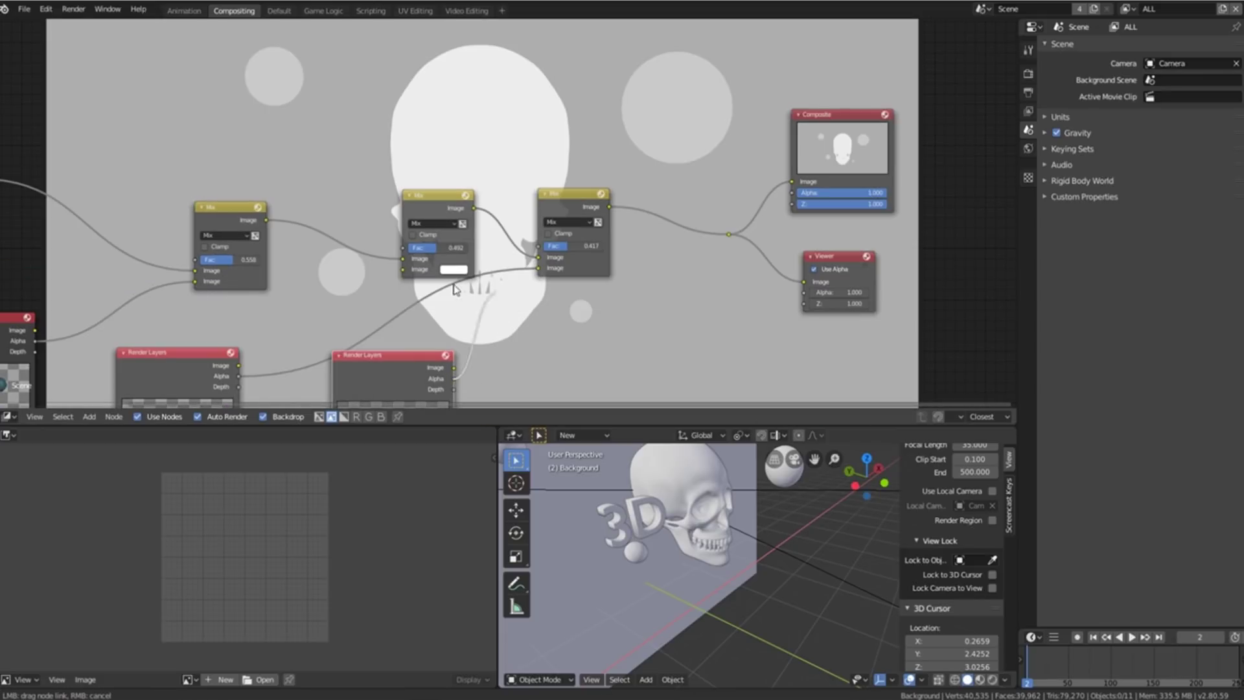
left_click_drag(407, 278, 405, 275)
middle_click_drag(509, 278, 540, 282)
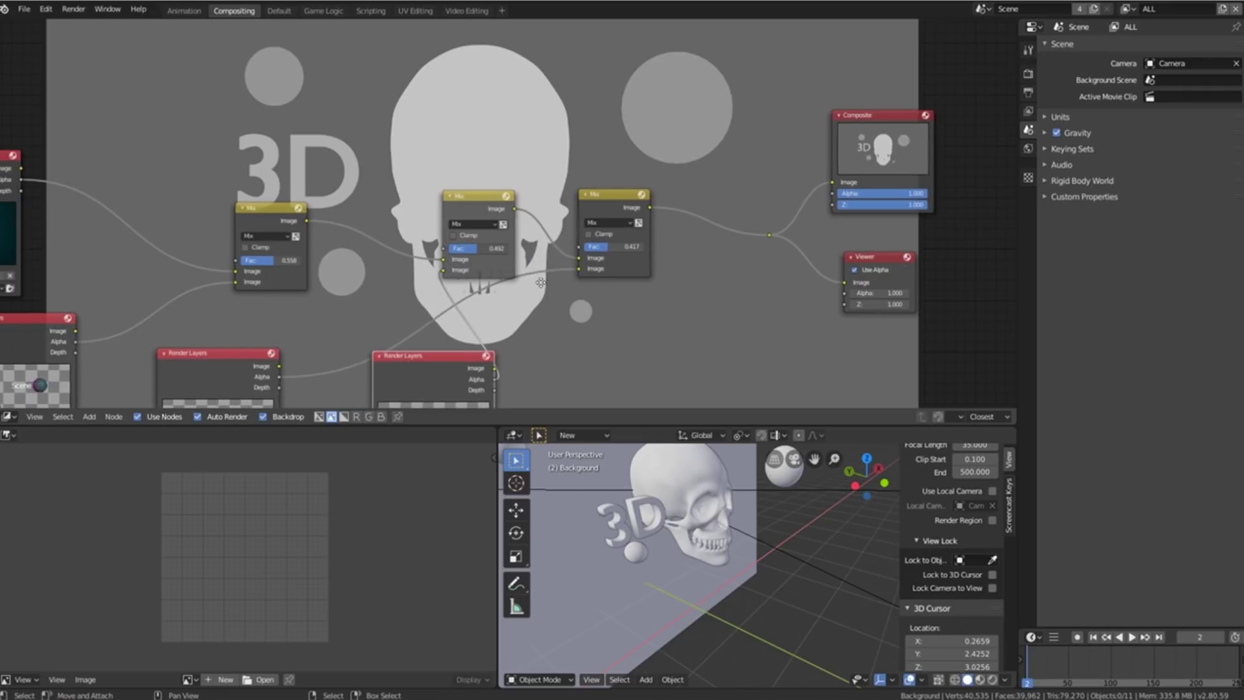
Reconnect Skull to the second Mix node and Text to the third, with factors of about 0.658 and 0.567.
left_click_drag(442, 271, 284, 384)
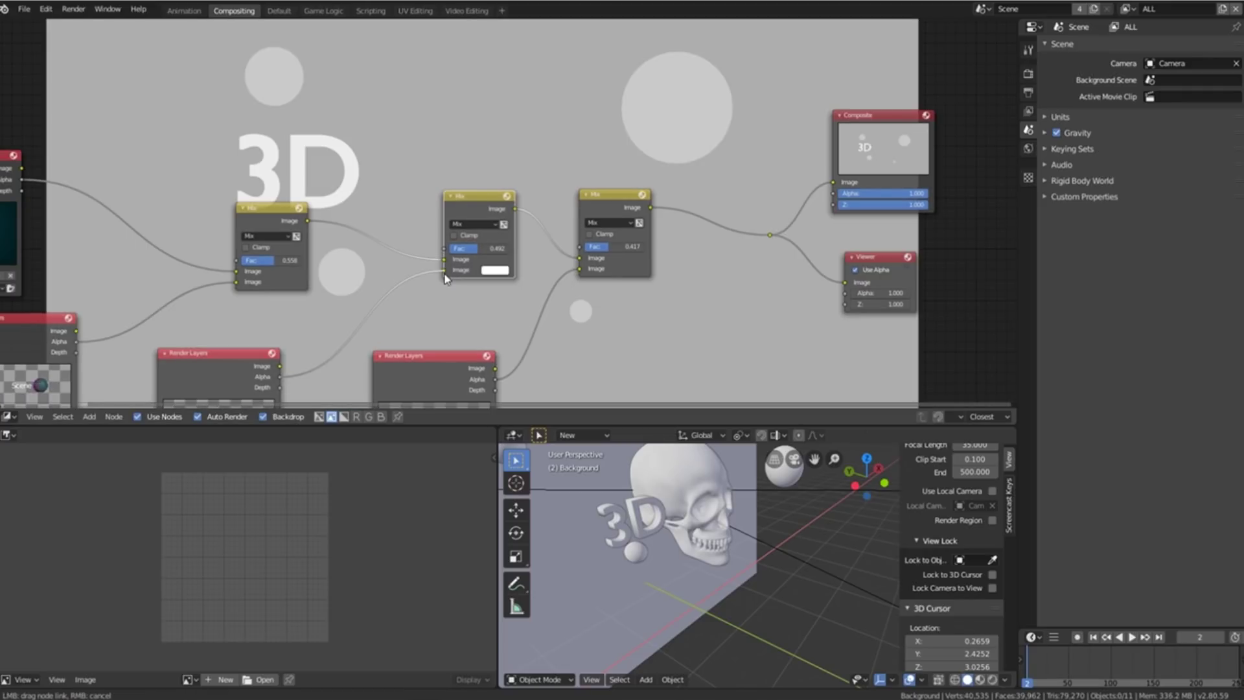
mouse_move(445, 279)
left_mouse_down()
mouse_move(462, 272)
mouse_move(446, 272)
left_mouse_up()
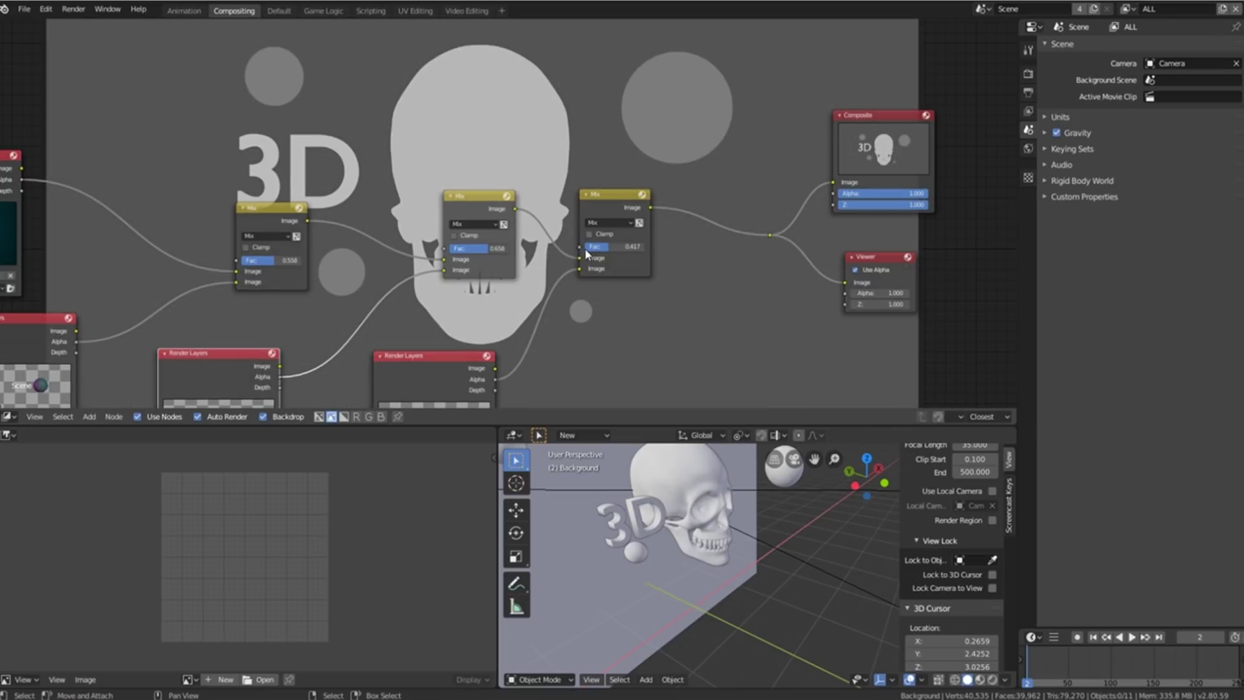
key("Home")
scroll(525, 217, "up", 2)
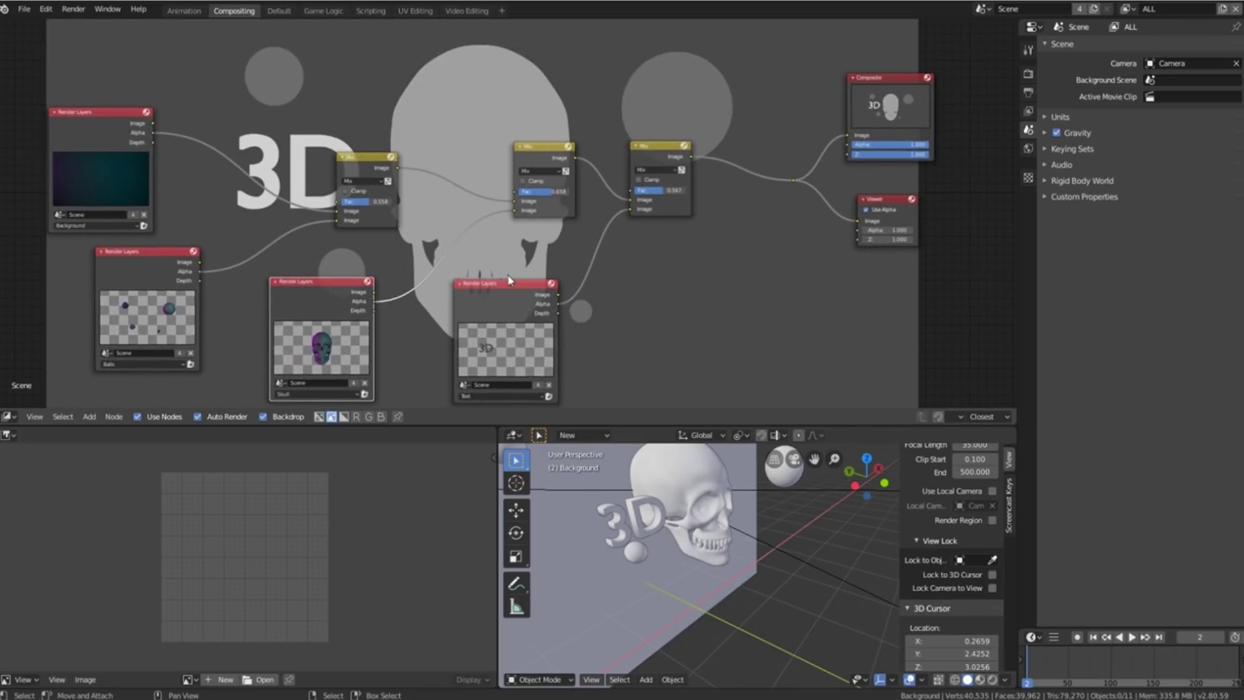